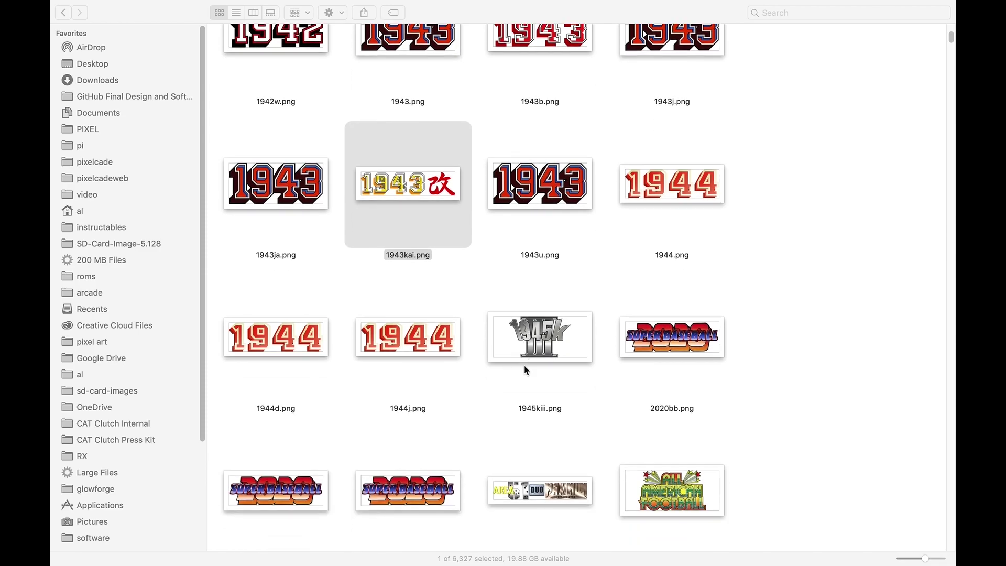
Open 1943kai.png from the logo folder in Adobe Photoshop CC 2019
{"action": "scroll", "coordinate": [524, 366], "scroll_direction": "up", "scroll_amount": 4}
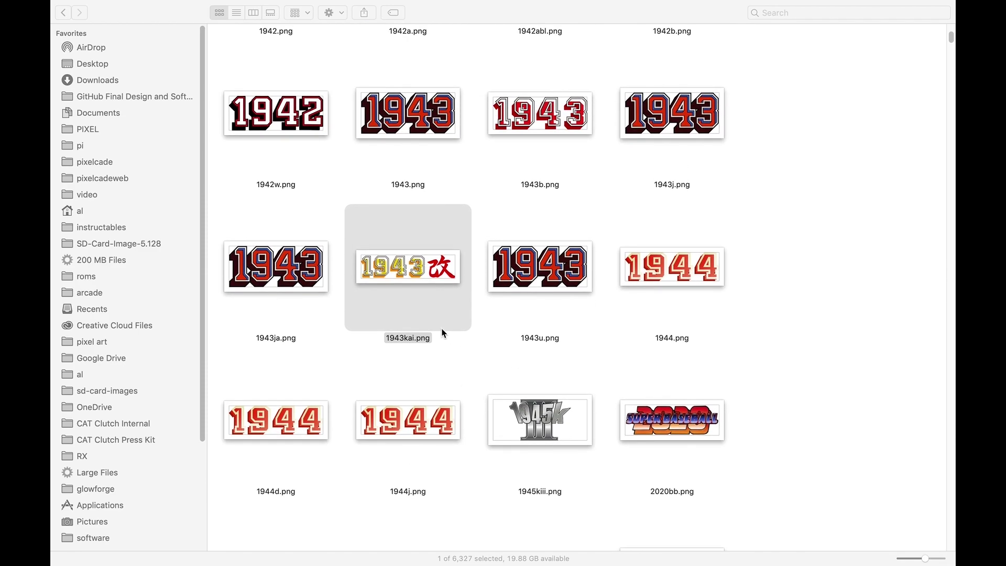
{"action": "right_click", "coordinate": [380, 266]}
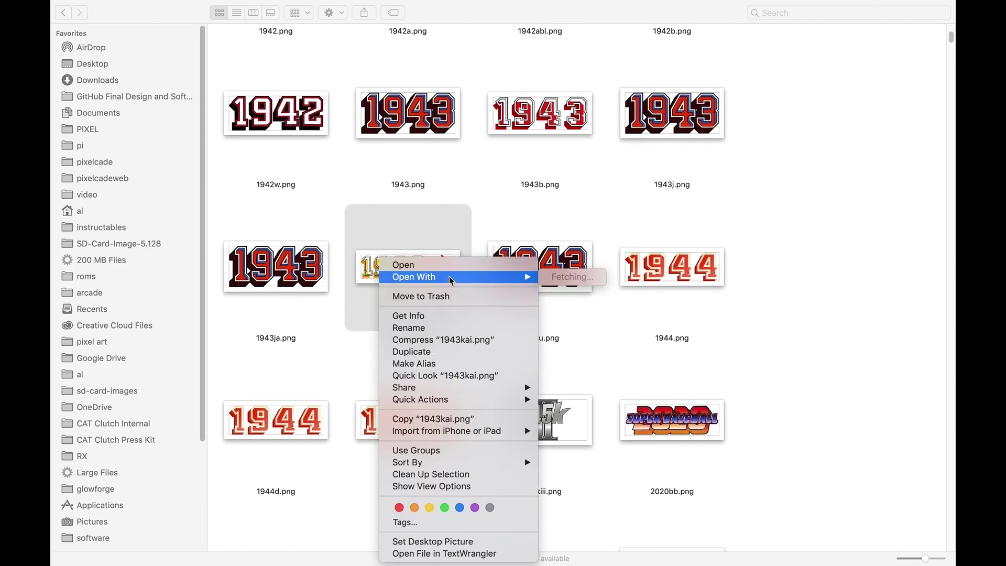
{"action": "mouse_move", "coordinate": [448, 277]}
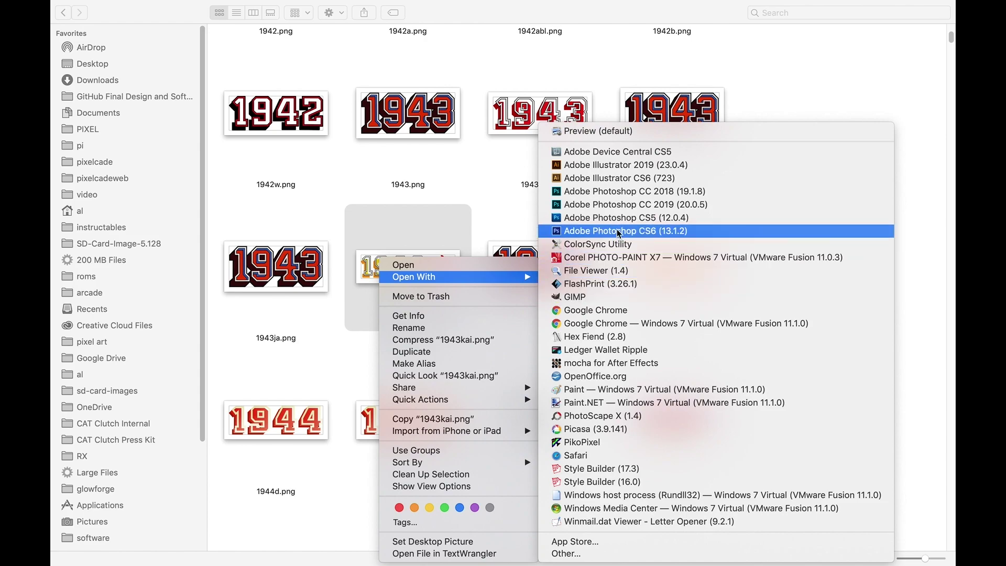
{"action": "left_click", "coordinate": [620, 210]}
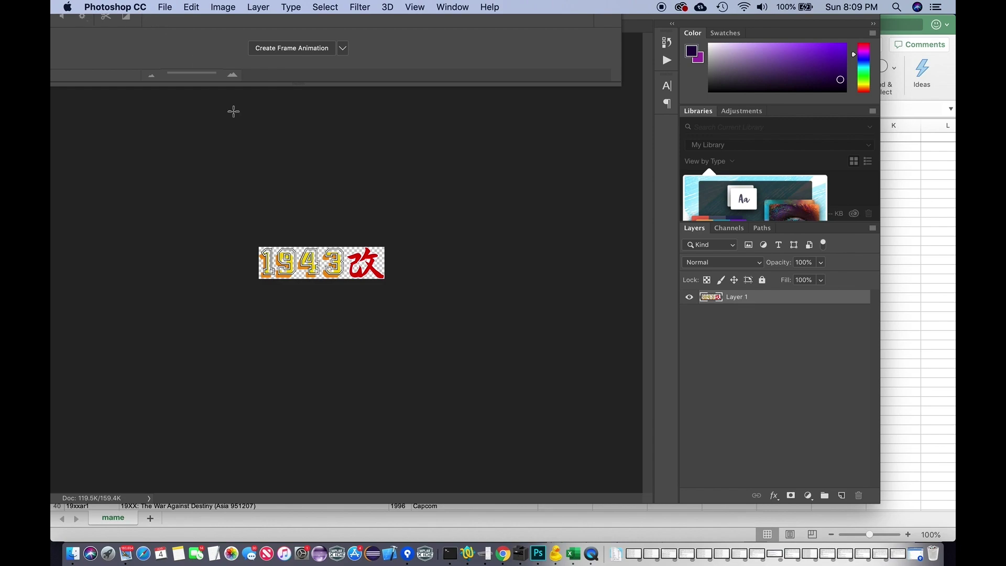
{"action": "key", "text": "super+equal"}
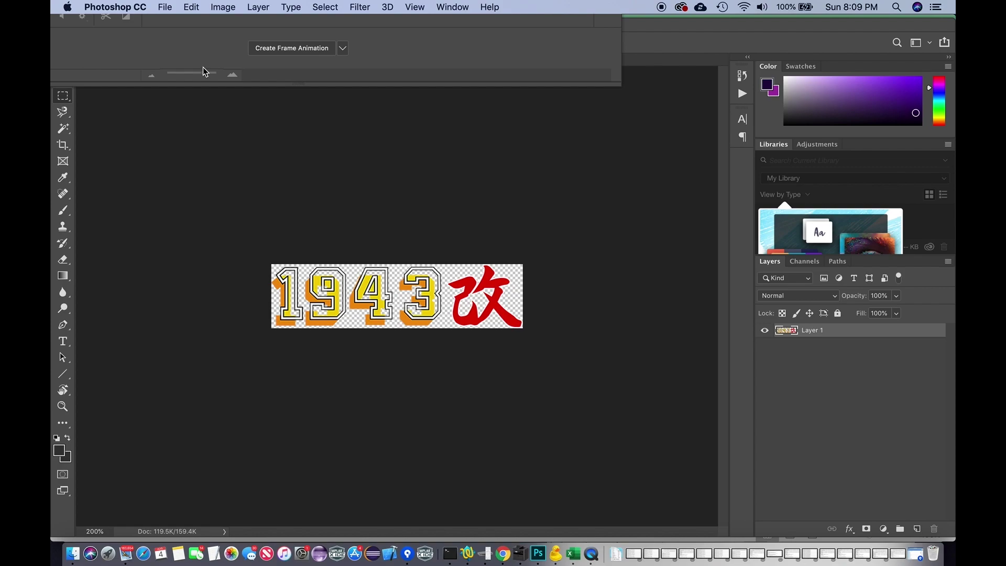
Resize the image to 128 × 32 pixels with unlinked proportions and Nearest Neighbor (hard edges) resampling
{"action": "left_click", "coordinate": [223, 7]}
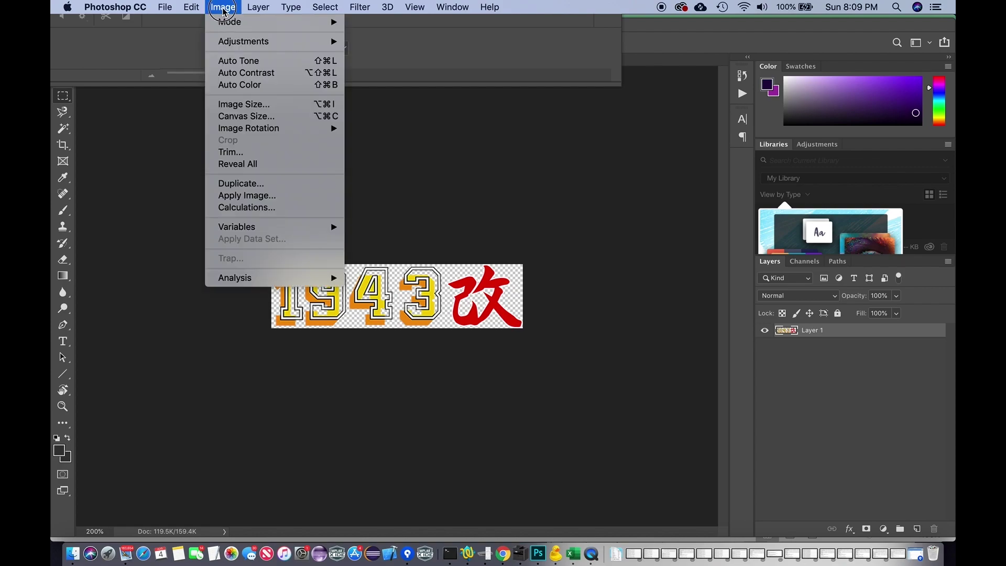
{"action": "left_click", "coordinate": [256, 106]}
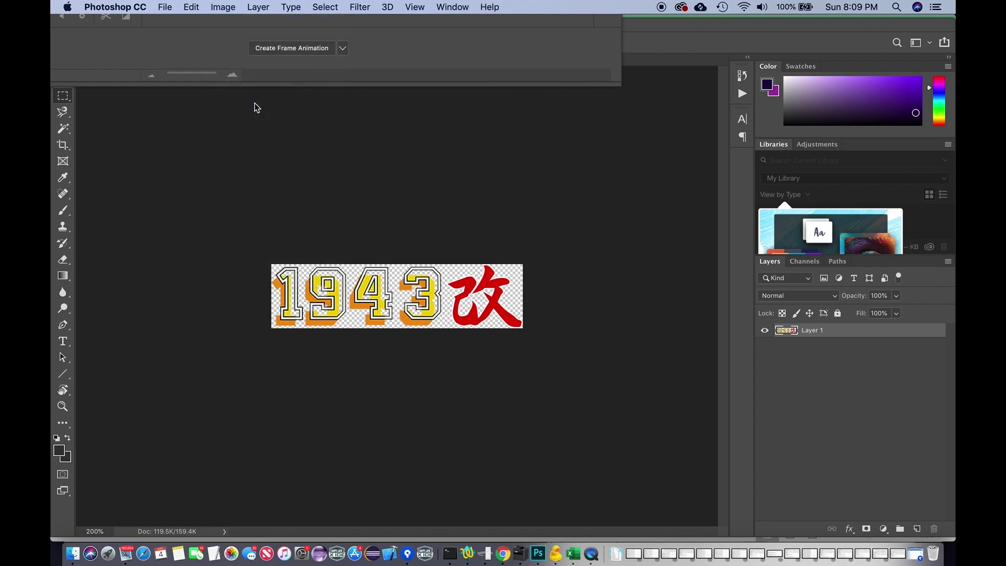
{"action": "type", "text": "128"}
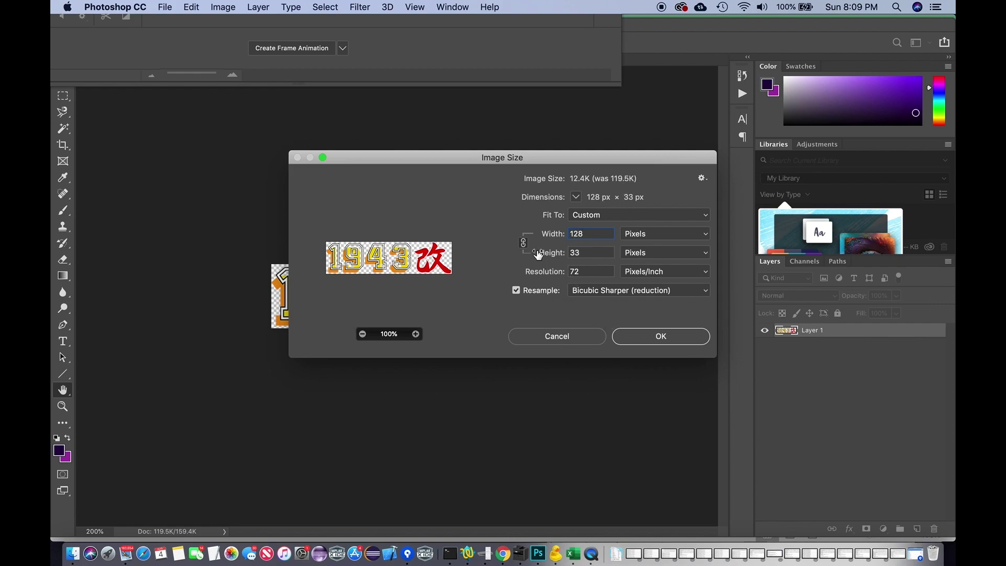
{"action": "left_click", "coordinate": [523, 243]}
{"action": "left_click", "coordinate": [591, 251]}
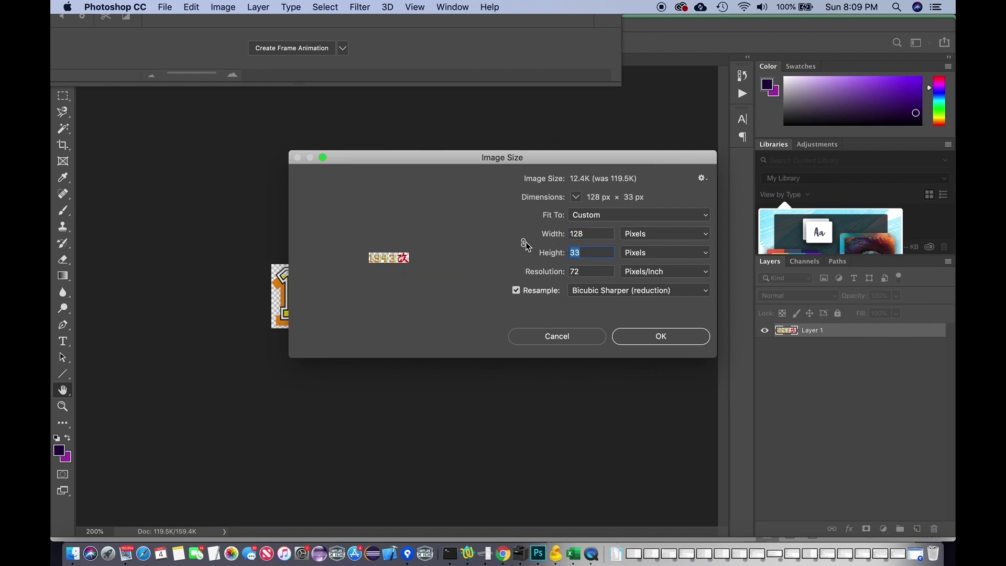
{"action": "type", "text": "32"}
{"action": "left_click", "coordinate": [616, 292]}
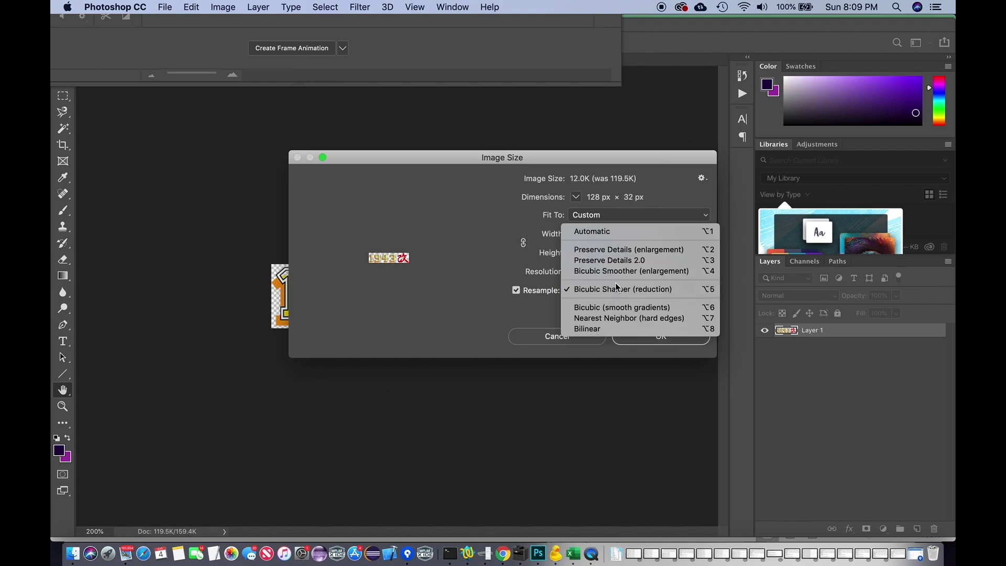
{"action": "left_click", "coordinate": [620, 320]}
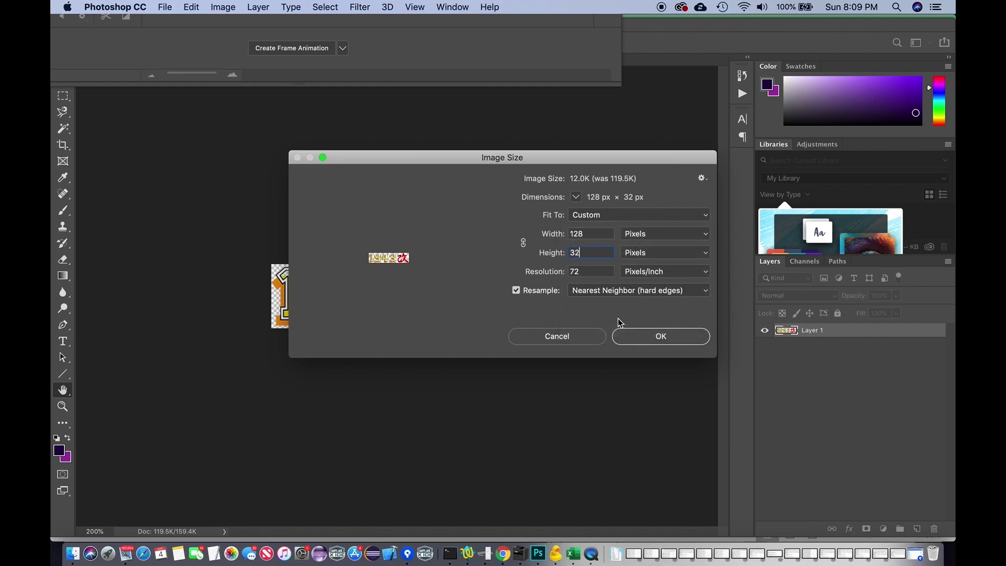
{"action": "left_click", "coordinate": [617, 293]}
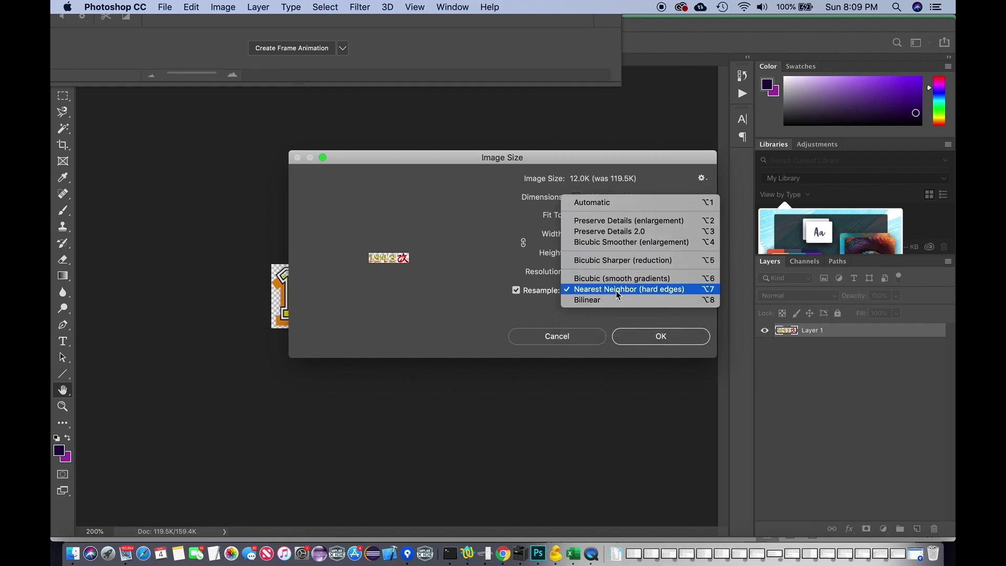
{"action": "left_click", "coordinate": [625, 292]}
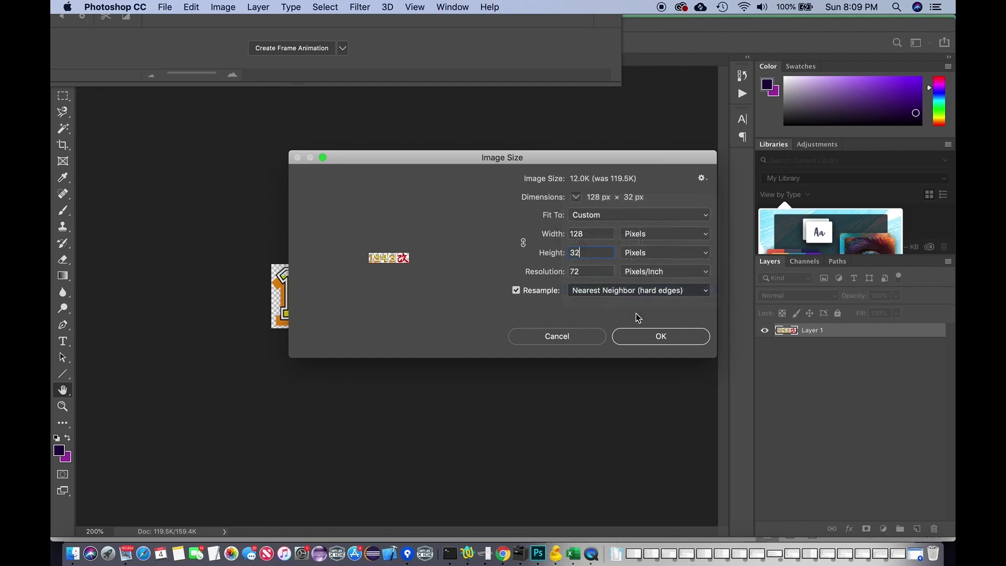
{"action": "left_click", "coordinate": [648, 336]}
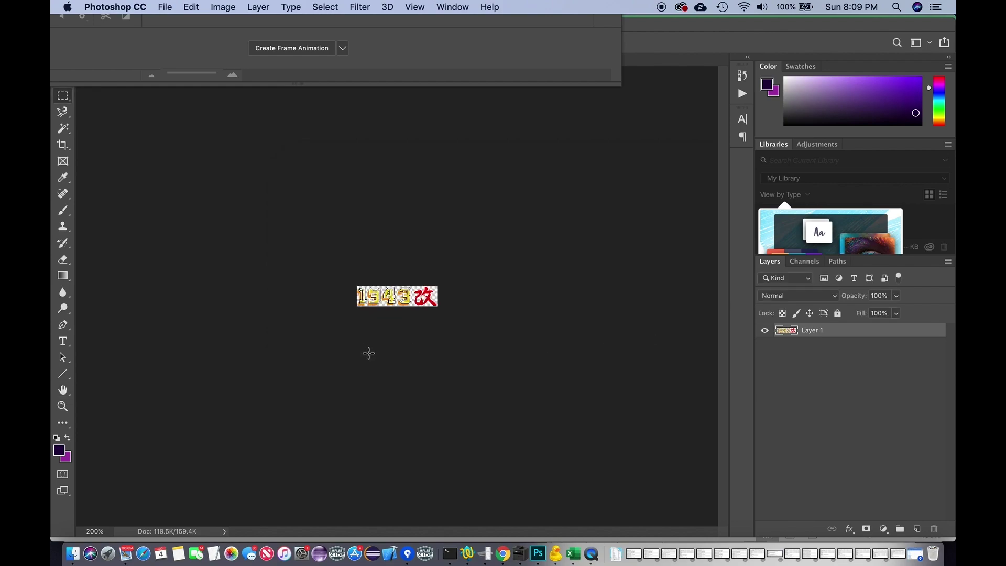
Add a new layer named Layer 2 and move it beneath Layer 1
{"action": "key", "text": "super+equal"}
{"action": "key", "text": "super+equal"}
{"action": "key", "text": "super+equal"}
{"action": "key", "text": "super+equal"}
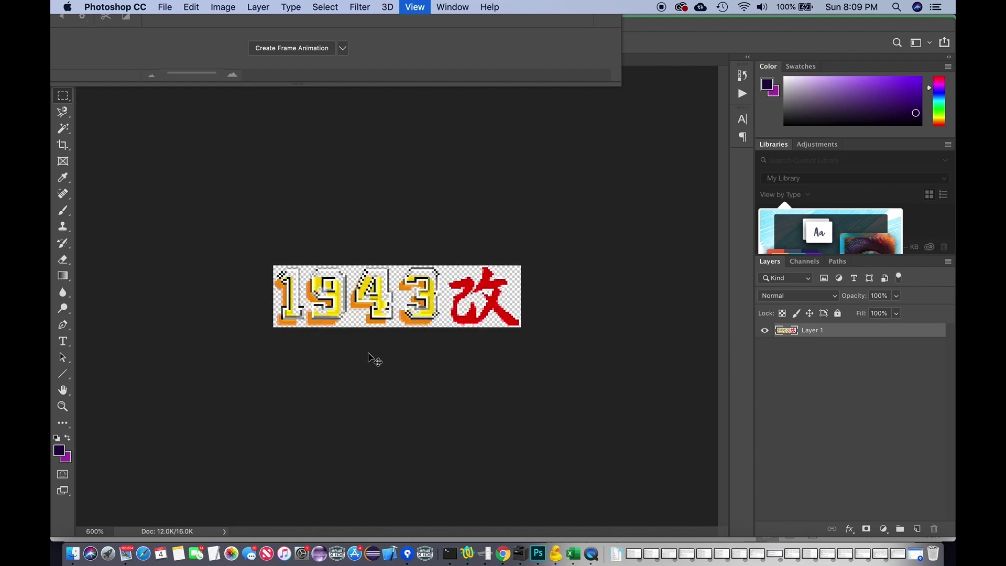
{"action": "key", "text": "super+equal"}
{"action": "key", "text": "super+equal"}
{"action": "key", "text": "super+equal"}
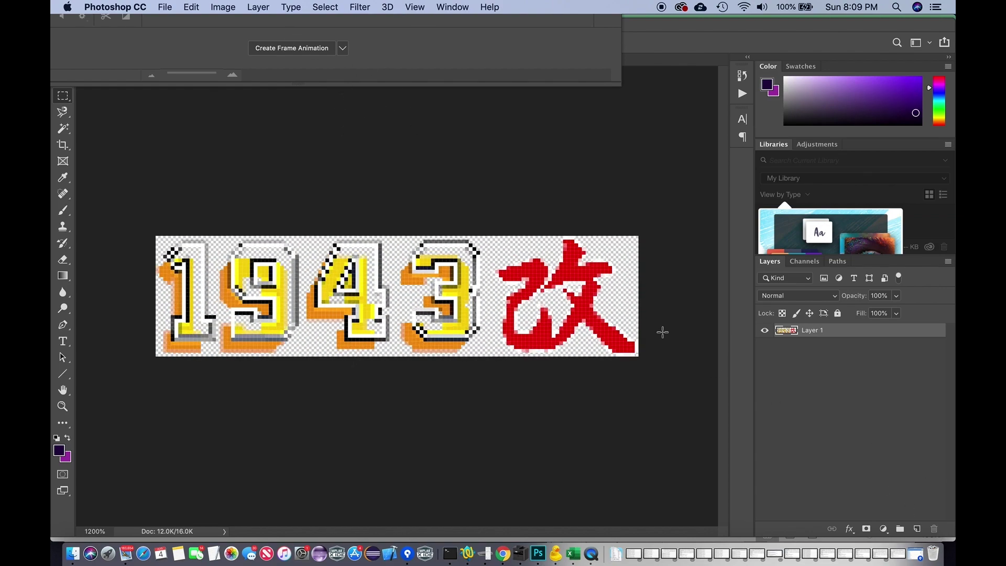
{"action": "left_click", "coordinate": [257, 7]}
{"action": "mouse_move", "coordinate": [283, 22]}
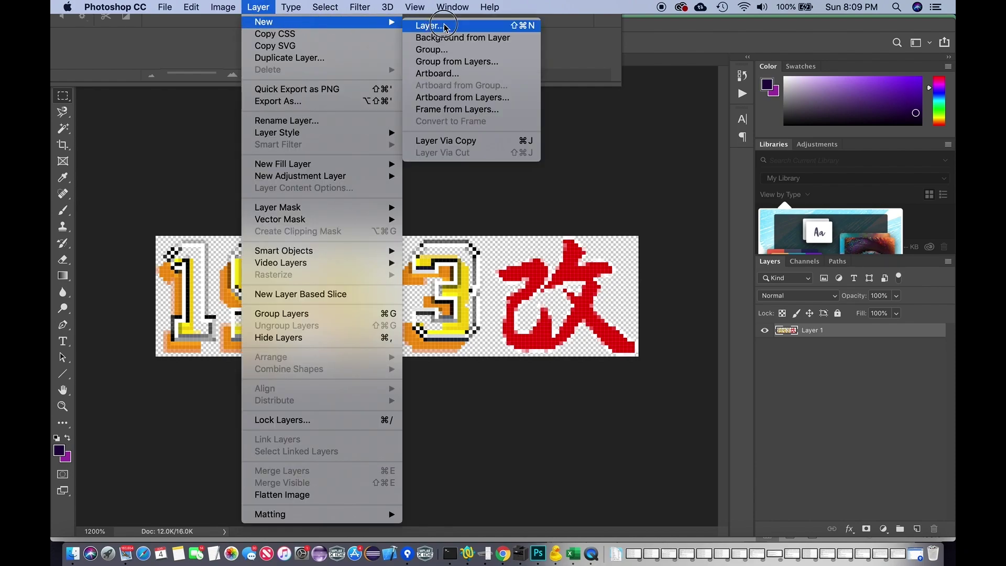
{"action": "key", "text": "shift+super+n"}
{"action": "left_click", "coordinate": [511, 124]}
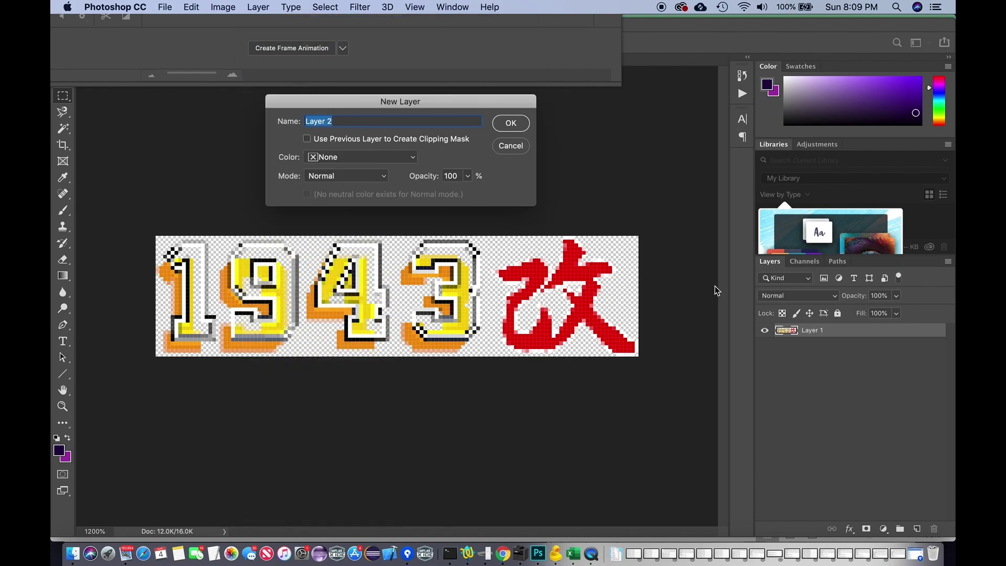
{"action": "left_click_drag", "start_coordinate": [811, 330], "coordinate": [813, 350]}
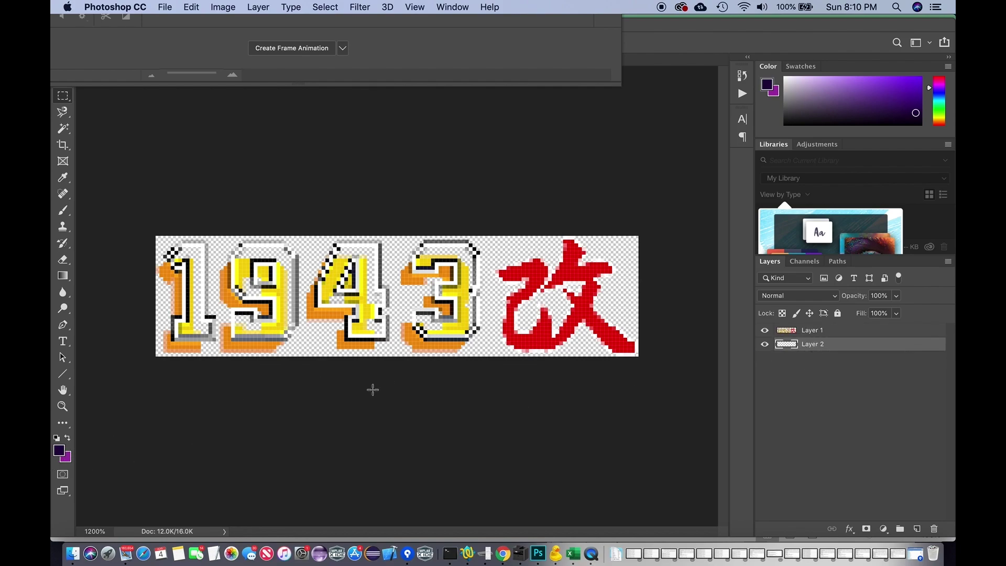
Set the foreground color to black (000000) and paint the whole of Layer 2 black as the logo's background
{"action": "left_click", "coordinate": [60, 448]}
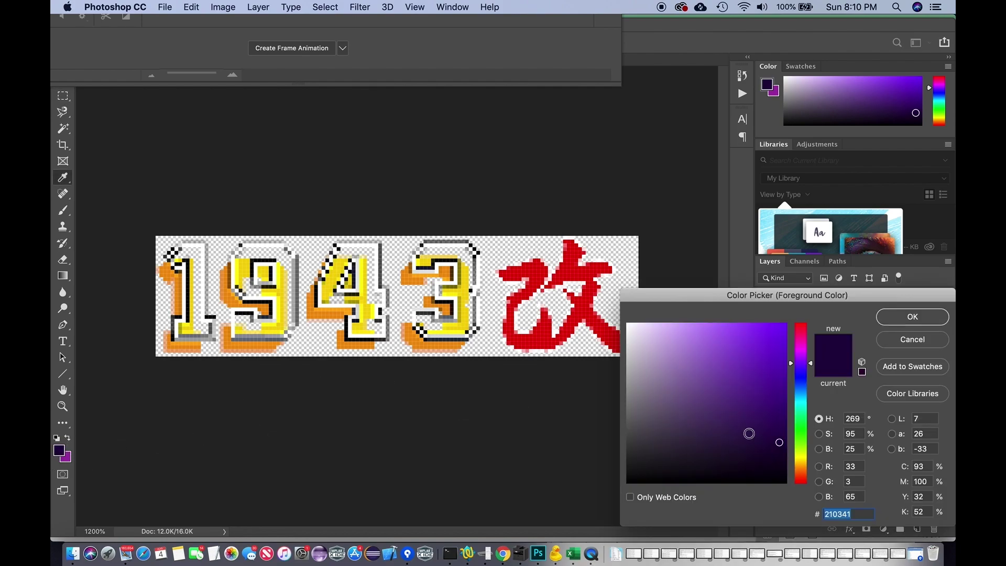
{"action": "mouse_move", "coordinate": [726, 422]}
{"action": "left_mouse_down"}
{"action": "mouse_move", "coordinate": [579, 508]}
{"action": "mouse_move", "coordinate": [566, 528]}
{"action": "left_mouse_up"}
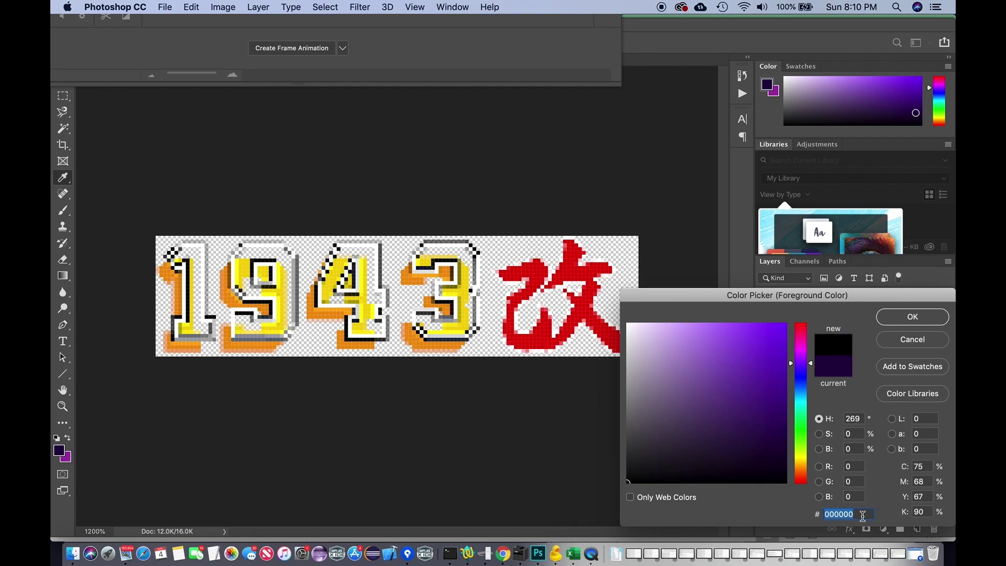
{"action": "left_click", "coordinate": [912, 317]}
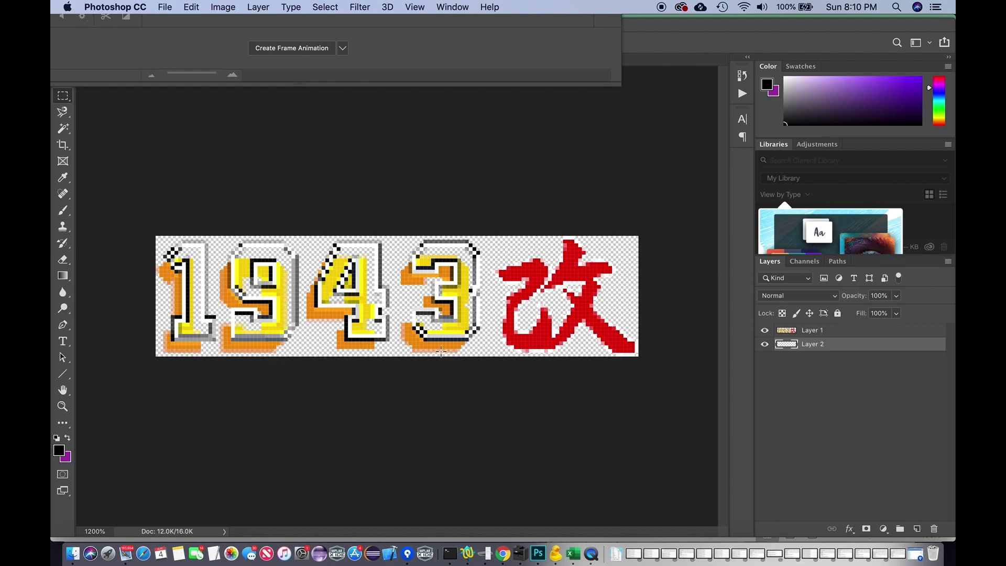
{"action": "left_click", "coordinate": [63, 210]}
{"action": "left_click_drag", "start_coordinate": [157, 335], "coordinate": [503, 294]}
{"action": "left_click", "coordinate": [62, 95]}
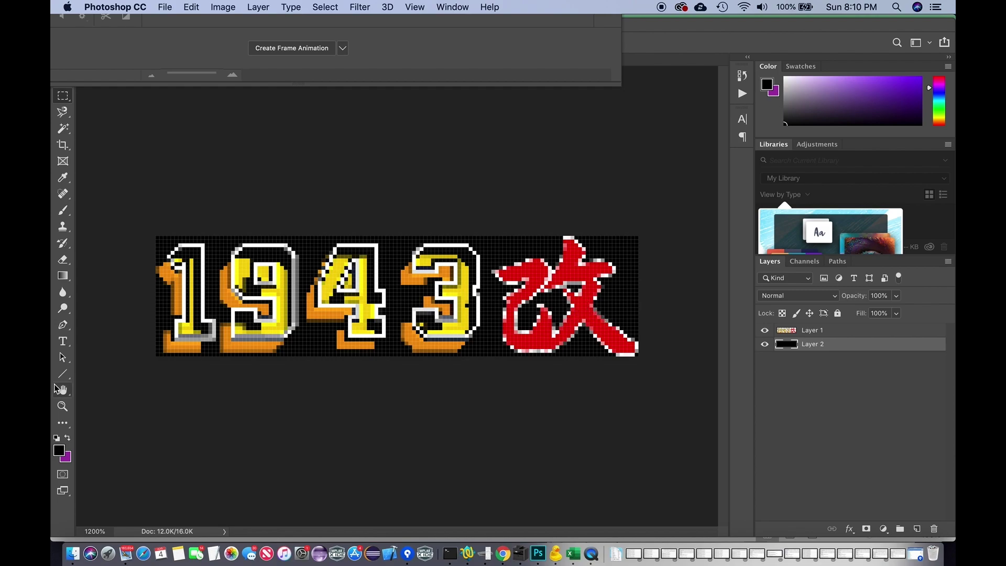
Switch to the Pencil tool, bring its options into view and set the brush size to 1 px
{"action": "left_click", "coordinate": [69, 213]}
{"action": "left_click_drag", "start_coordinate": [69, 213], "coordinate": [124, 224]}
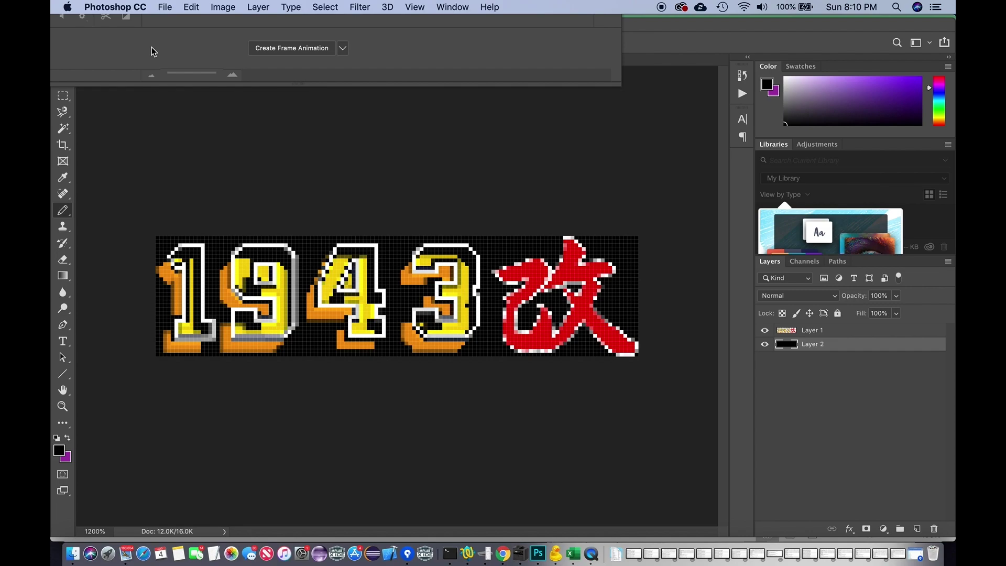
{"action": "key", "text": "Tab"}
{"action": "key", "text": "Tab"}
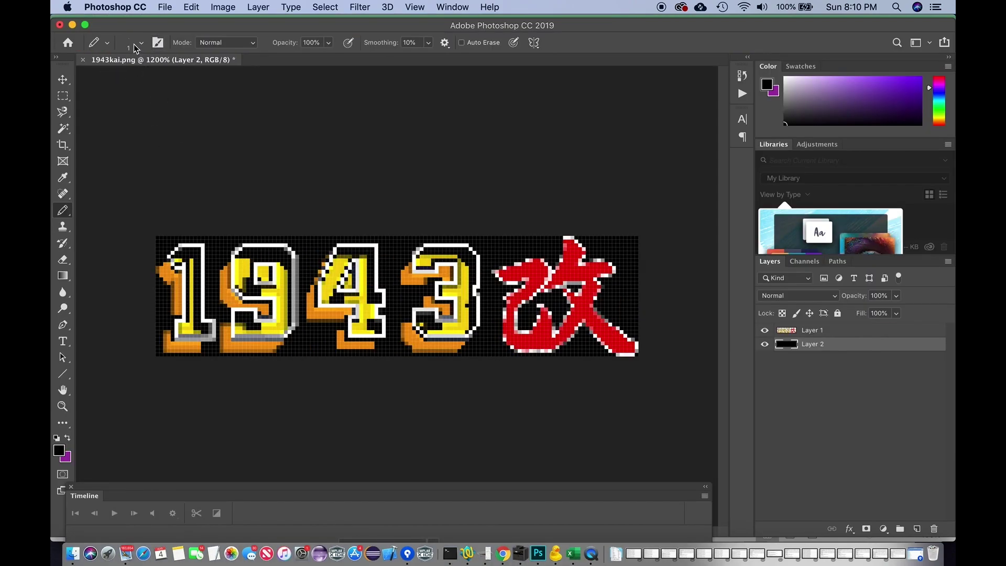
{"action": "left_click", "coordinate": [85, 26]}
{"action": "left_click", "coordinate": [109, 42]}
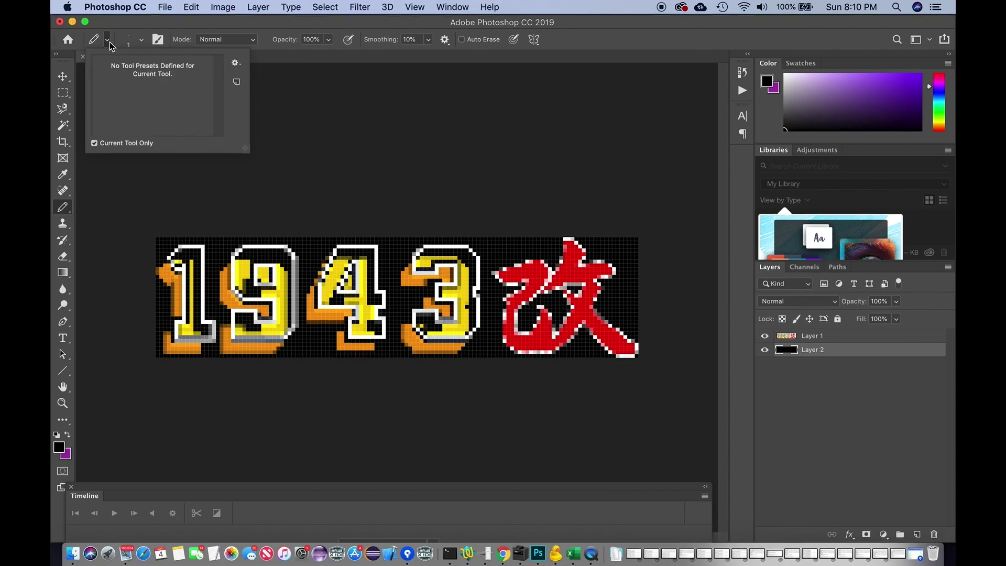
{"action": "left_click", "coordinate": [141, 41]}
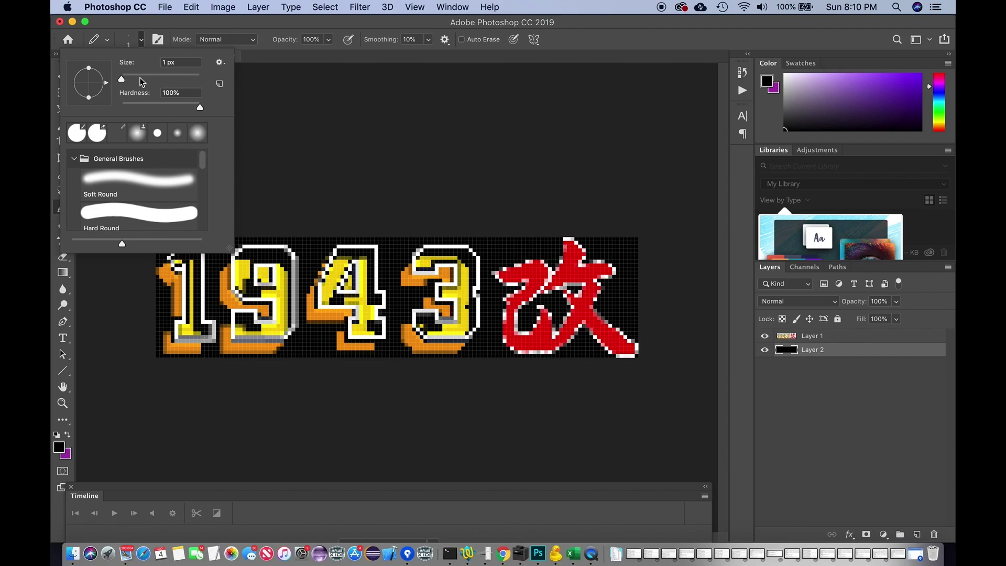
{"action": "left_click_drag", "start_coordinate": [122, 80], "coordinate": [67, 82]}
{"action": "left_click", "coordinate": [312, 137]}
Set the foreground color to white (ffffff) by sampling the outline at the base of the red Japanese character
{"action": "key", "text": "super+equal"}
{"action": "key", "text": "super+equal"}
{"action": "key", "text": "super+equal"}
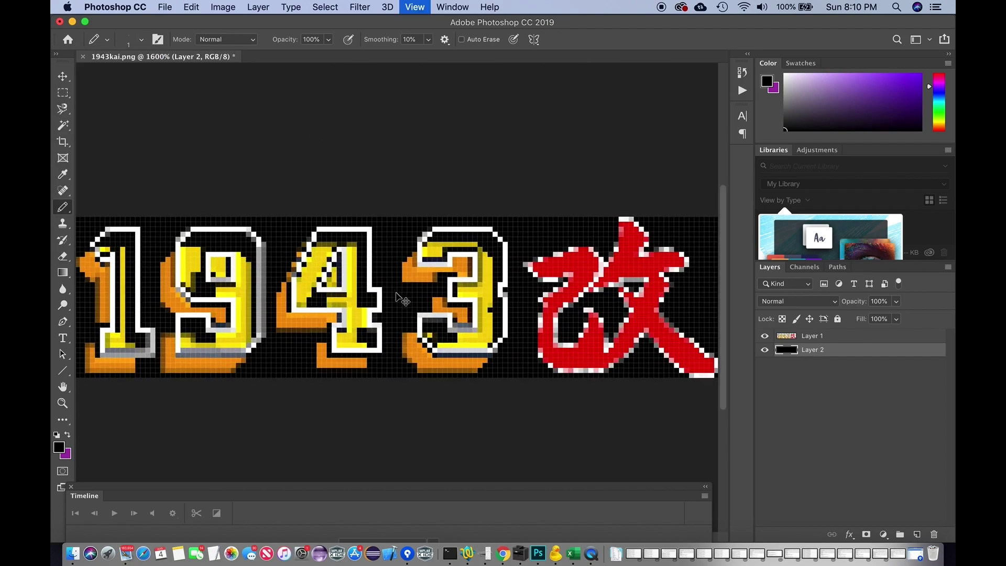
{"action": "scroll", "coordinate": [396, 292], "scroll_direction": "right", "scroll_amount": 5}
{"action": "scroll", "coordinate": [395, 292], "scroll_direction": "right", "scroll_amount": 5}
{"action": "scroll", "coordinate": [395, 292], "scroll_direction": "down", "scroll_amount": 3}
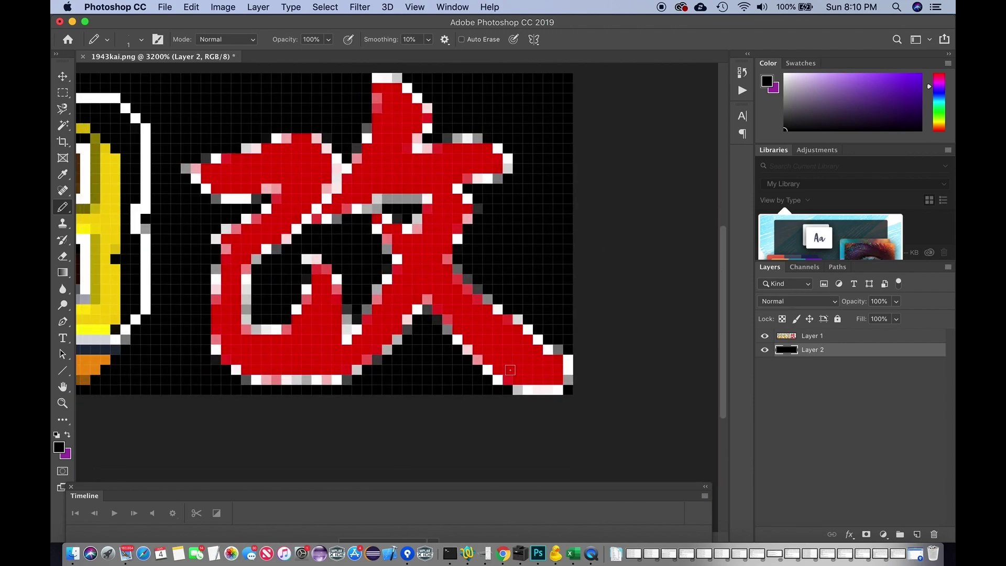
{"action": "left_click", "coordinate": [59, 447]}
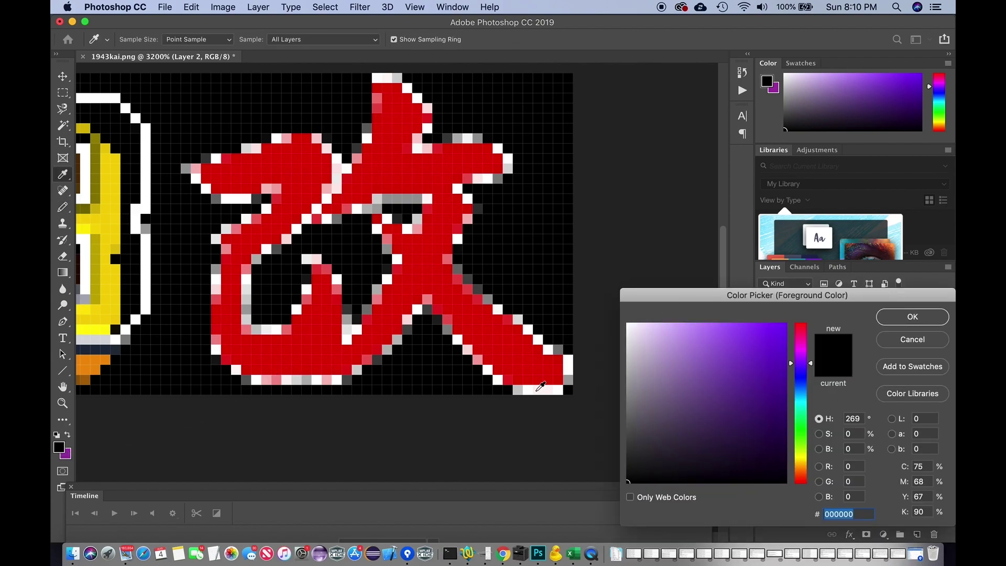
{"action": "left_click", "coordinate": [522, 391]}
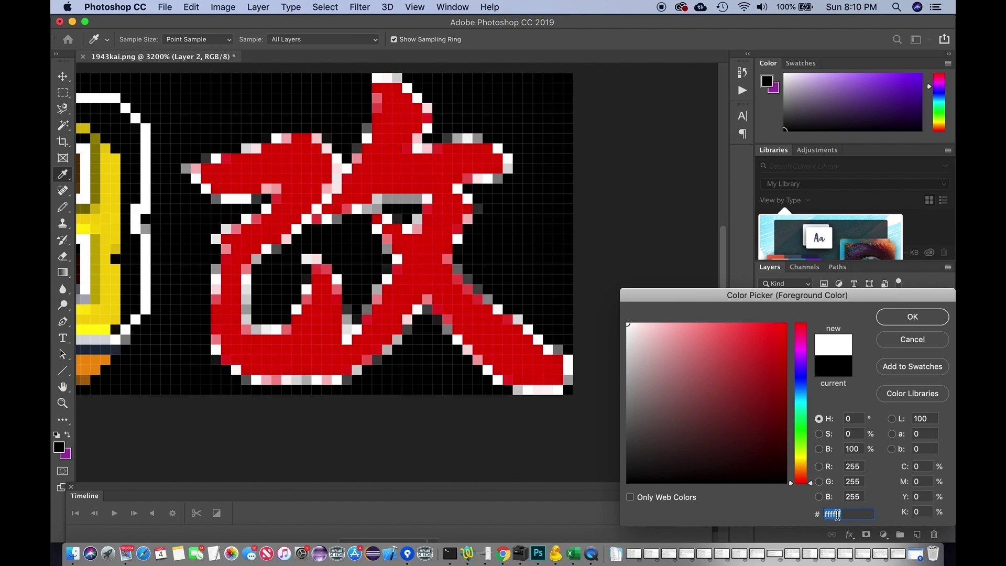
{"action": "left_click", "coordinate": [896, 317]}
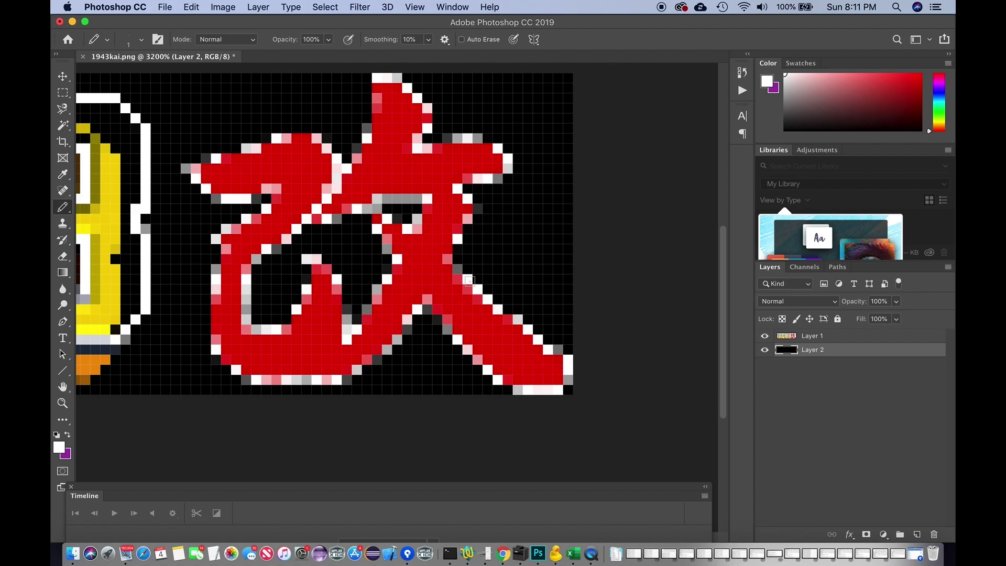
On Layer 1, pencil over the gray and pink edge pixels of the red Japanese character in white to clean its outline
{"action": "key", "text": "alt+bracketright"}
{"action": "mouse_move", "coordinate": [467, 216]}
{"action": "left_mouse_down"}
{"action": "mouse_move", "coordinate": [507, 161]}
{"action": "mouse_move", "coordinate": [489, 140]}
{"action": "mouse_move", "coordinate": [414, 150]}
{"action": "mouse_move", "coordinate": [429, 118]}
{"action": "mouse_move", "coordinate": [407, 88]}
{"action": "mouse_move", "coordinate": [431, 128]}
{"action": "mouse_move", "coordinate": [378, 88]}
{"action": "mouse_move", "coordinate": [346, 168]}
{"action": "mouse_move", "coordinate": [318, 139]}
{"action": "mouse_move", "coordinate": [204, 164]}
{"action": "mouse_move", "coordinate": [203, 190]}
{"action": "mouse_move", "coordinate": [257, 218]}
{"action": "mouse_move", "coordinate": [244, 217]}
{"action": "mouse_move", "coordinate": [215, 270]}
{"action": "mouse_move", "coordinate": [224, 362]}
{"action": "mouse_move", "coordinate": [338, 379]}
{"action": "mouse_move", "coordinate": [392, 345]}
{"action": "mouse_move", "coordinate": [417, 311]}
{"action": "mouse_move", "coordinate": [487, 373]}
{"action": "mouse_move", "coordinate": [538, 390]}
{"action": "mouse_move", "coordinate": [509, 322]}
{"action": "mouse_move", "coordinate": [550, 351]}
{"action": "mouse_move", "coordinate": [507, 391]}
{"action": "left_mouse_up"}
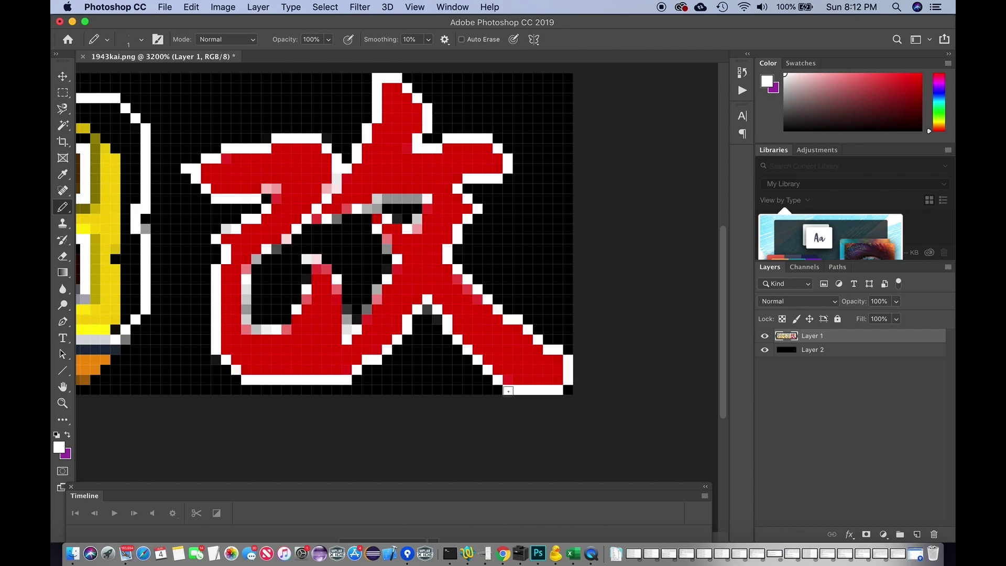
{"action": "mouse_move", "coordinate": [247, 282]}
{"action": "left_mouse_down"}
{"action": "mouse_move", "coordinate": [296, 319]}
{"action": "mouse_move", "coordinate": [337, 289]}
{"action": "mouse_move", "coordinate": [366, 298]}
{"action": "mouse_move", "coordinate": [309, 239]}
{"action": "mouse_move", "coordinate": [288, 240]}
{"action": "mouse_move", "coordinate": [382, 203]}
{"action": "mouse_move", "coordinate": [412, 229]}
{"action": "mouse_move", "coordinate": [266, 209]}
{"action": "left_mouse_up"}
{"action": "left_click", "coordinate": [227, 228]}
Set the background color to the character's red and use it to pencil over stray off-color pixels inside the character
{"action": "left_click", "coordinate": [65, 453]}
{"action": "key", "text": "Return"}
{"action": "key", "text": "x"}
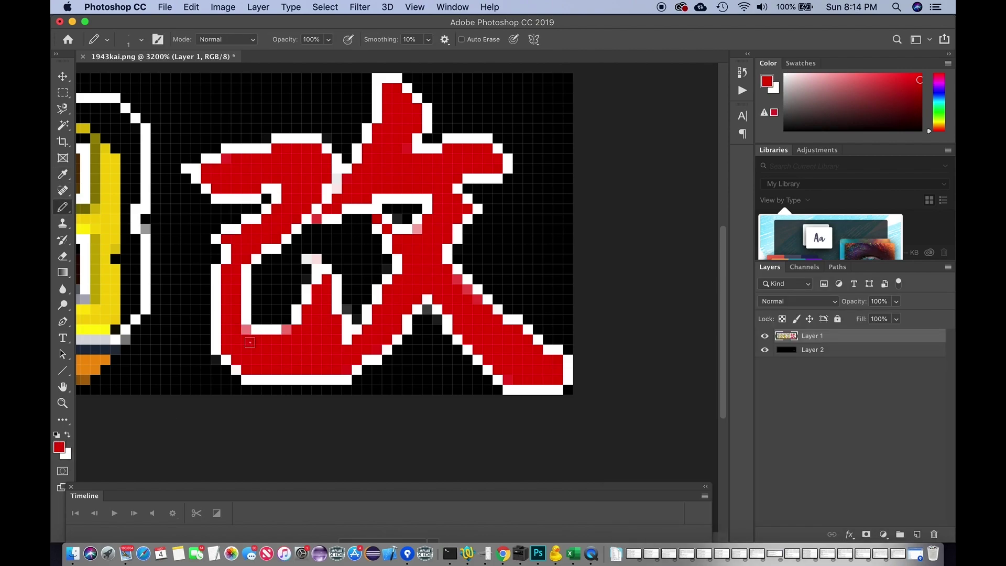
{"action": "key", "text": "x"}
Set the foreground color to black (000000) by sampling inside the red character and return to the Pencil tool
{"action": "left_click", "coordinate": [59, 446]}
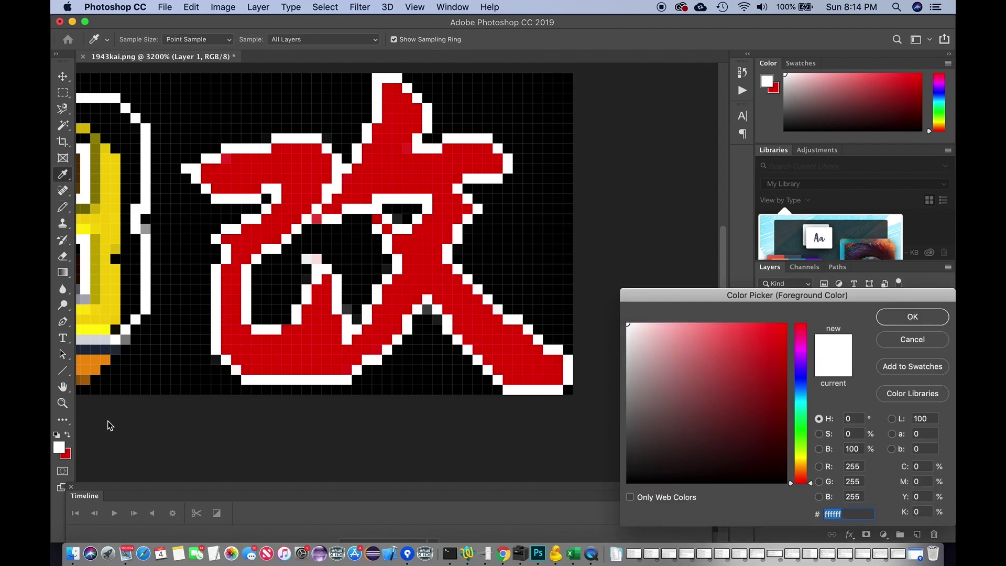
{"action": "left_click", "coordinate": [280, 283]}
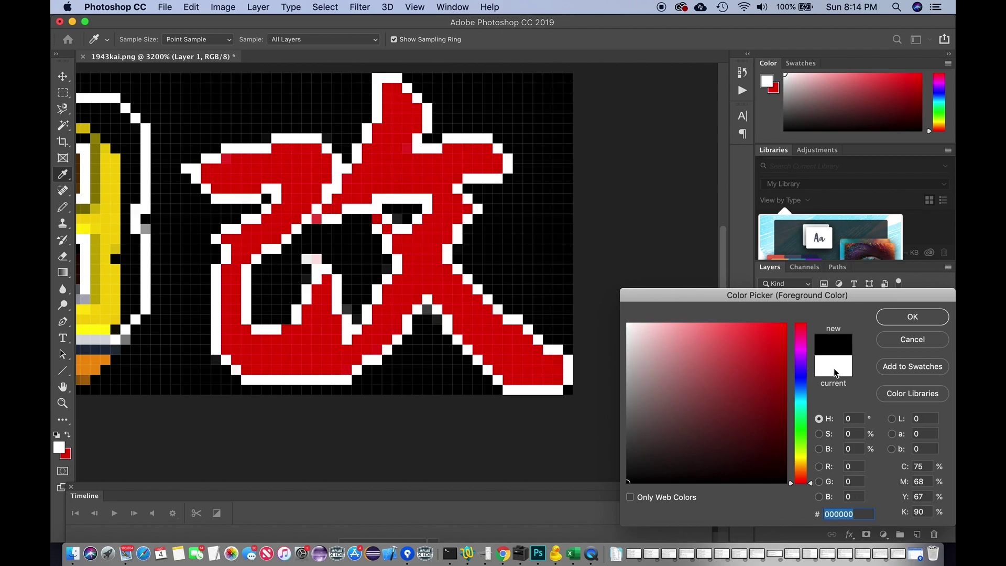
{"action": "left_click", "coordinate": [892, 321]}
{"action": "key", "text": "b"}
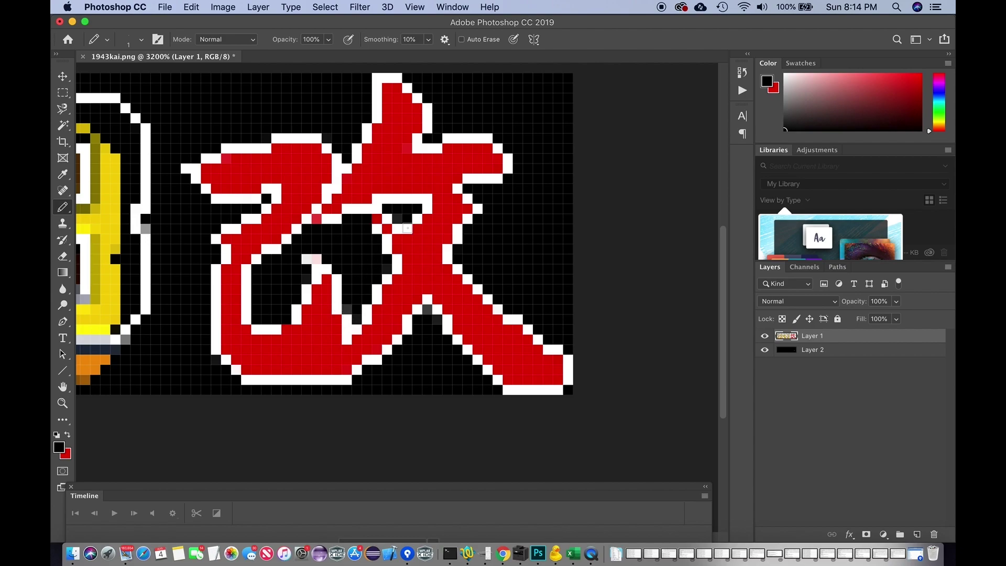
On Layer 1, pencil black over the dark gray pixels in the inner openings of the red character
{"action": "key", "text": "super+equal"}
{"action": "key", "text": "super+equal"}
{"action": "scroll", "coordinate": [415, 250], "scroll_direction": "up", "scroll_amount": 5}
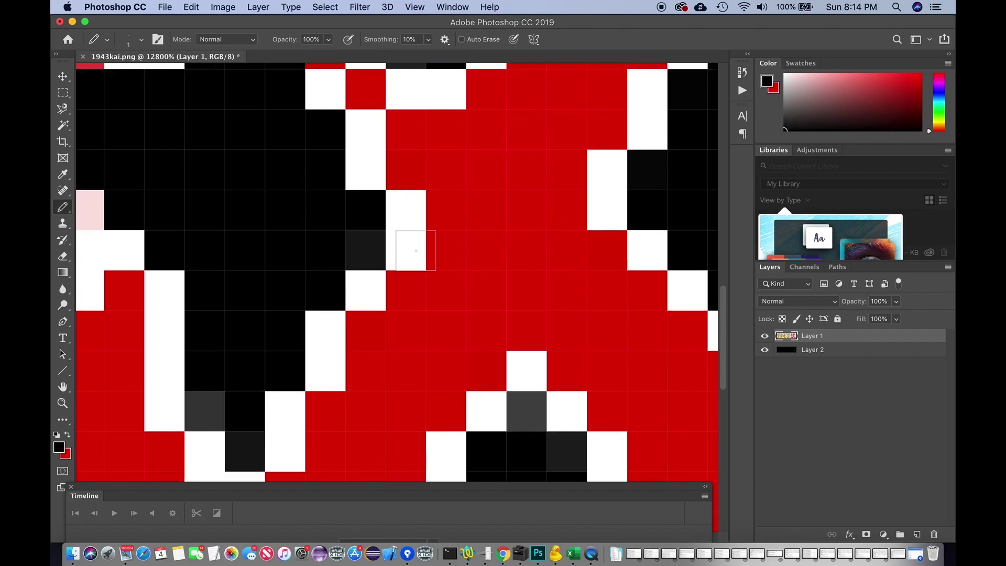
{"action": "left_click", "coordinate": [407, 283]}
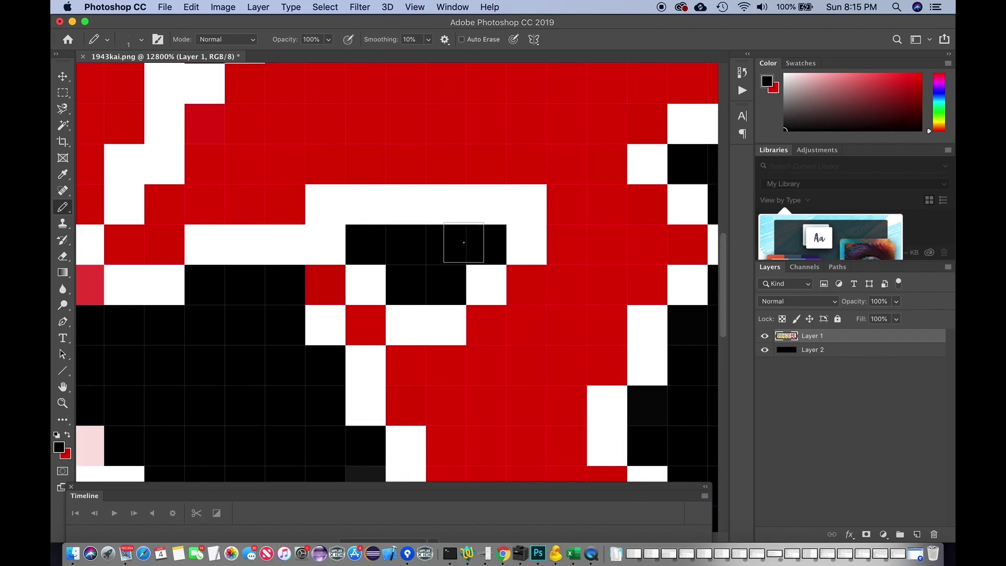
{"action": "scroll", "coordinate": [274, 321], "scroll_direction": "down", "scroll_amount": 3}
{"action": "scroll", "coordinate": [273, 322], "scroll_direction": "down", "scroll_amount": 3}
{"action": "left_click", "coordinate": [361, 261]}
{"action": "scroll", "coordinate": [262, 266], "scroll_direction": "down", "scroll_amount": 1}
{"action": "left_click", "coordinate": [207, 376]}
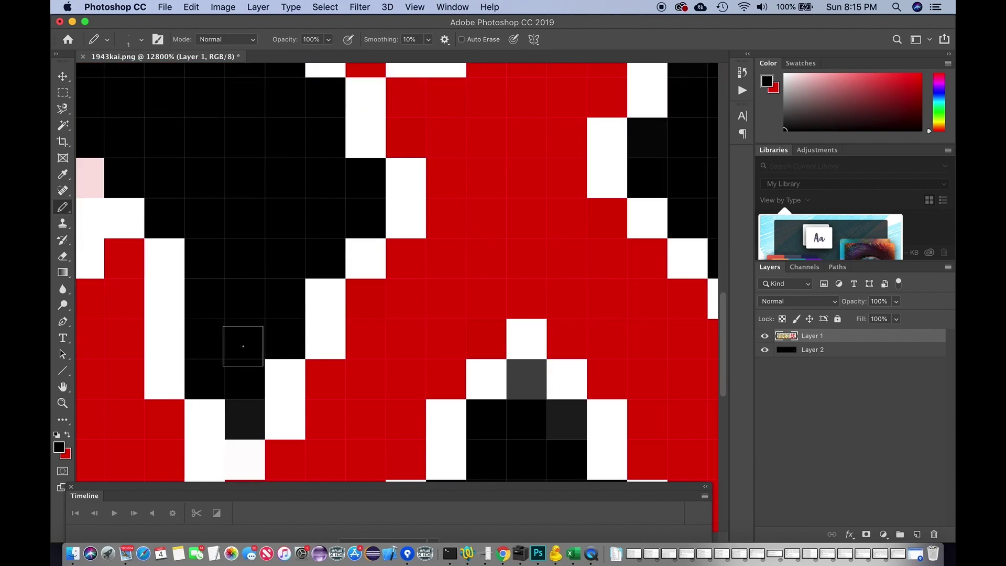
{"action": "left_click", "coordinate": [243, 406]}
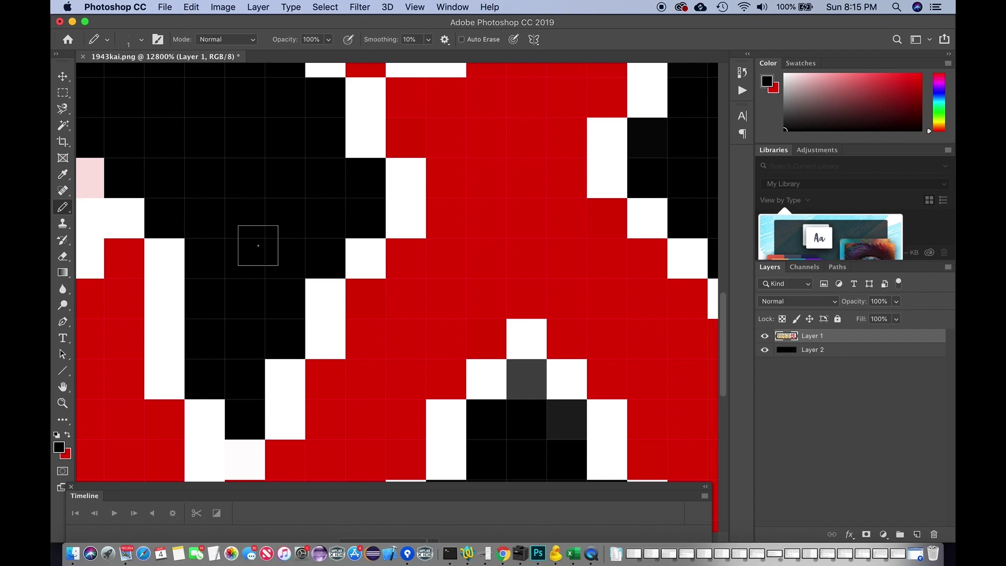
Pencil black over the two dark gray pixels beneath the crossing of the red character's legs
{"action": "key", "text": "super+minus"}
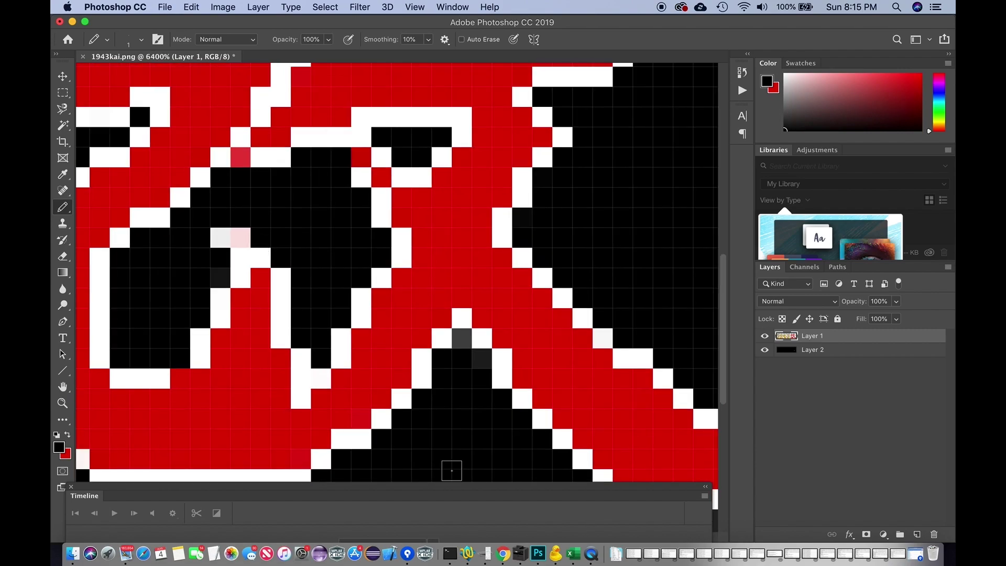
{"action": "left_click", "coordinate": [466, 340]}
{"action": "left_click", "coordinate": [481, 358]}
Pencil black over the stray red pixels beside the small upper opening of the red character
{"action": "scroll", "coordinate": [468, 410], "scroll_direction": "down", "scroll_amount": 5}
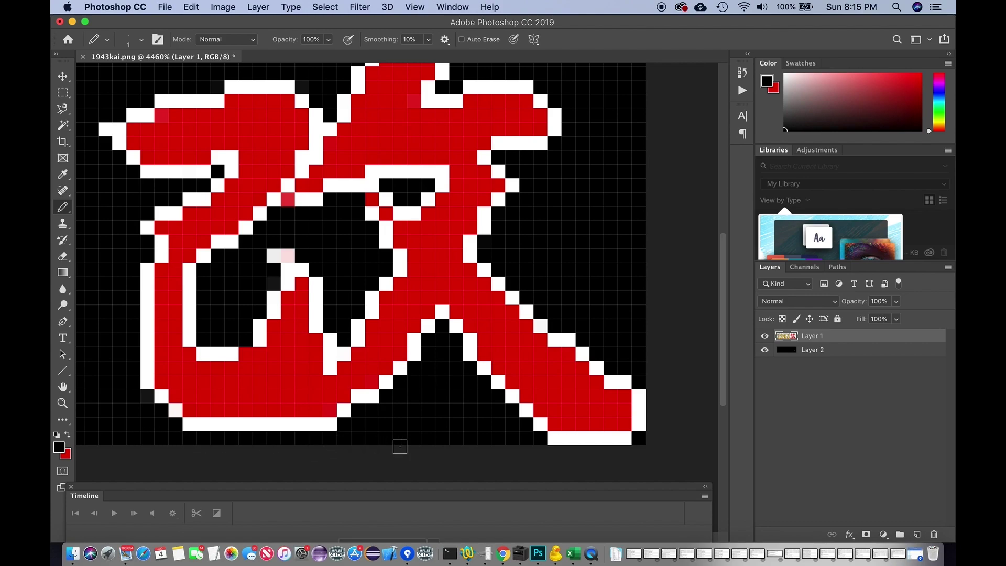
{"action": "scroll", "coordinate": [430, 339], "scroll_direction": "up", "scroll_amount": 4}
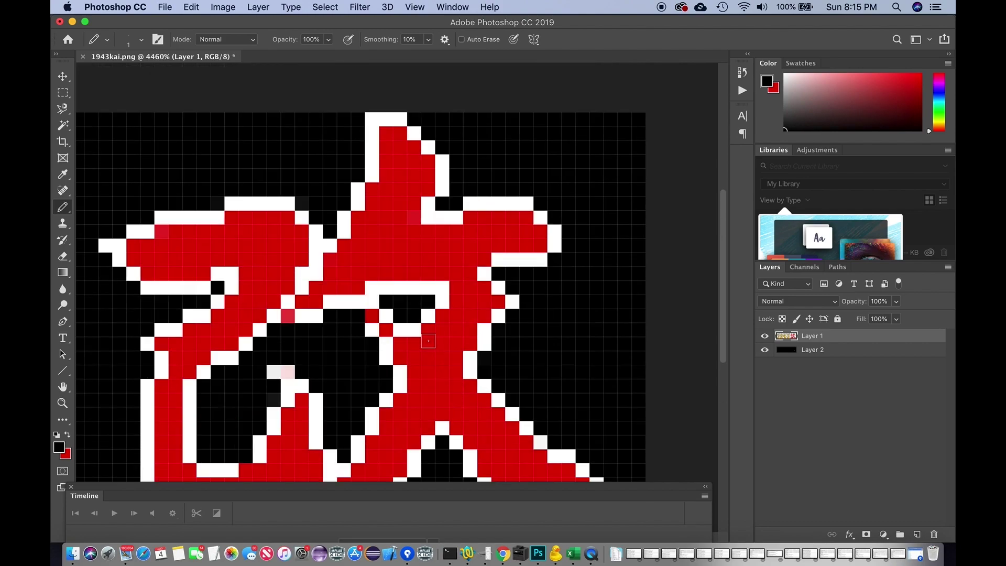
{"action": "key", "text": "super+minus"}
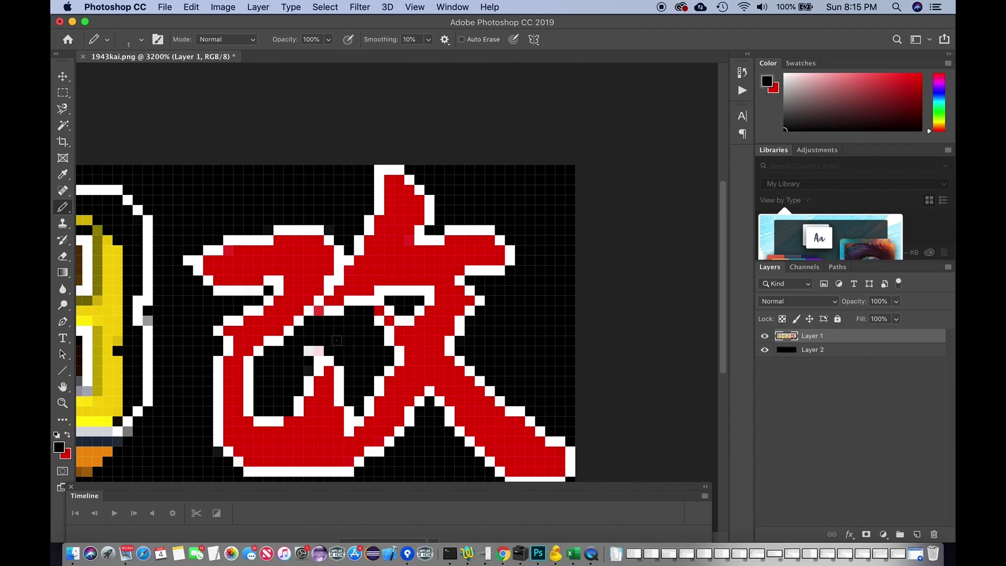
{"action": "left_click", "coordinate": [318, 311]}
{"action": "left_click", "coordinate": [378, 311]}
{"action": "left_click", "coordinate": [389, 320]}
Try selecting the logo's black areas by Color Range, sampling the background with a raised fuzziness
{"action": "left_click", "coordinate": [324, 7]}
{"action": "left_click", "coordinate": [366, 135]}
{"action": "left_click", "coordinate": [531, 199]}
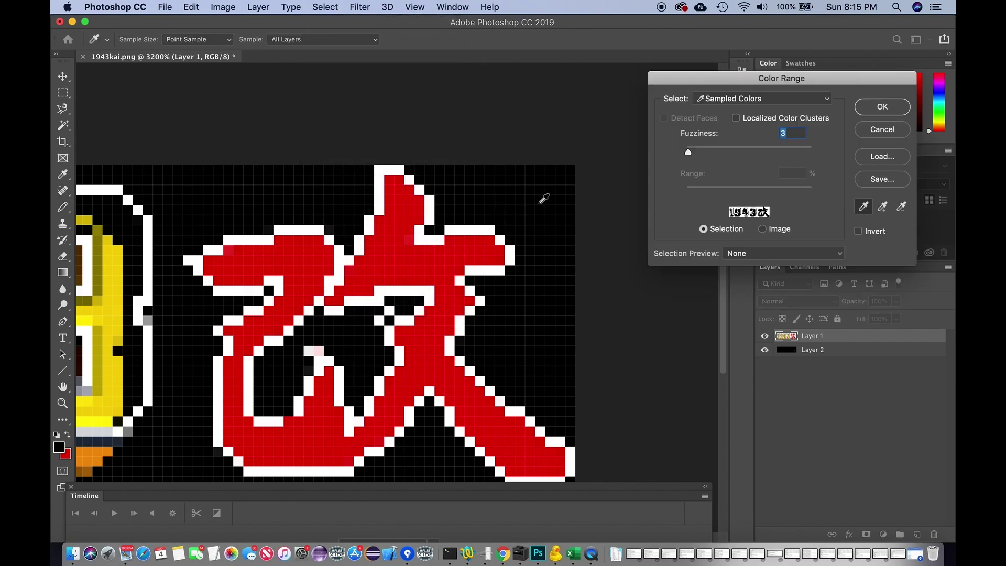
{"action": "left_click_drag", "start_coordinate": [687, 152], "coordinate": [707, 154]}
{"action": "left_click", "coordinate": [883, 107]}
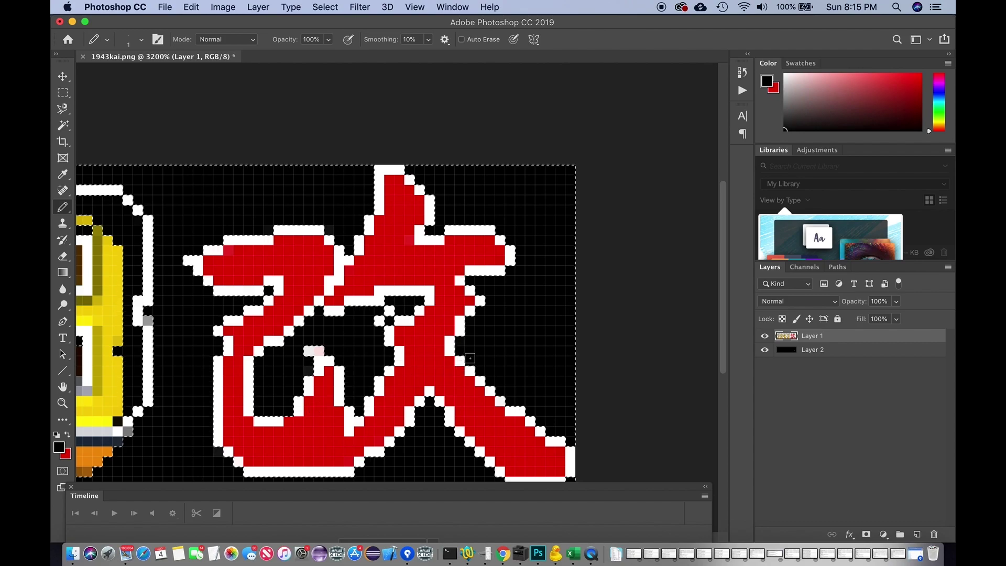
Check the color-range selection across the numerals and drop it
{"action": "scroll", "coordinate": [440, 365], "scroll_direction": "down", "scroll_amount": 2}
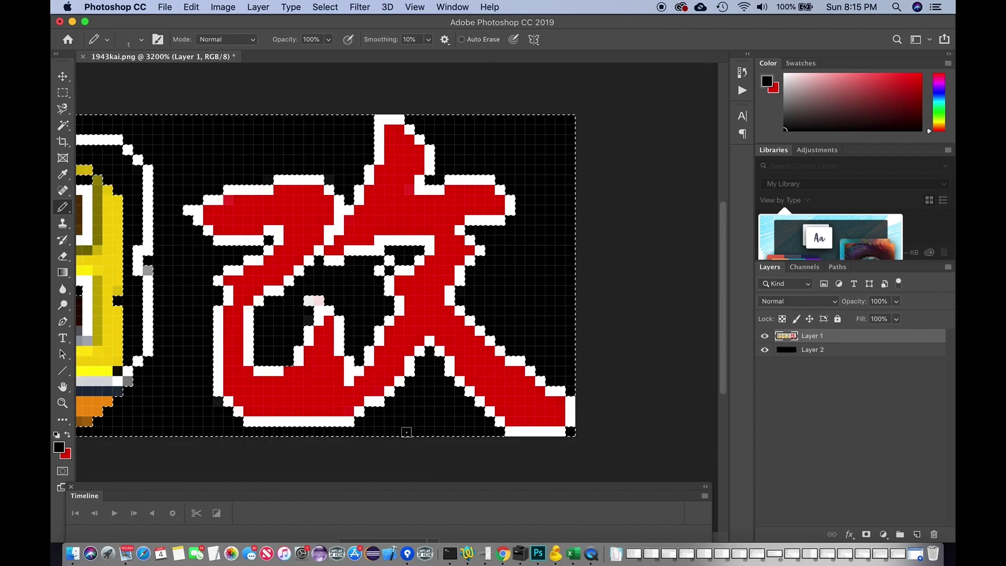
{"action": "scroll", "coordinate": [400, 432], "scroll_direction": "left", "scroll_amount": 1}
{"action": "scroll", "coordinate": [400, 432], "scroll_direction": "down", "scroll_amount": 2}
{"action": "scroll", "coordinate": [401, 432], "scroll_direction": "left", "scroll_amount": 10}
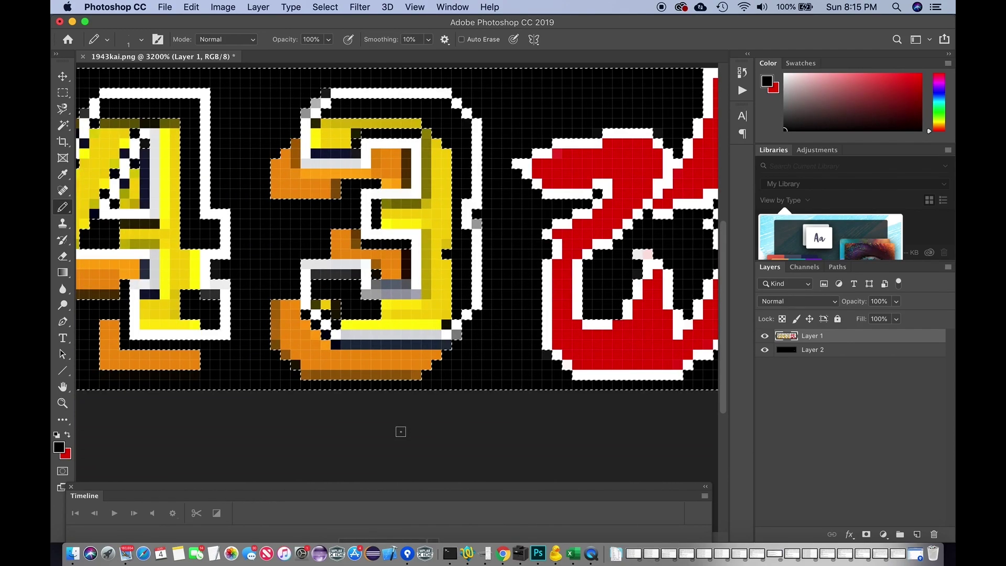
{"action": "scroll", "coordinate": [400, 431], "scroll_direction": "left", "scroll_amount": 1}
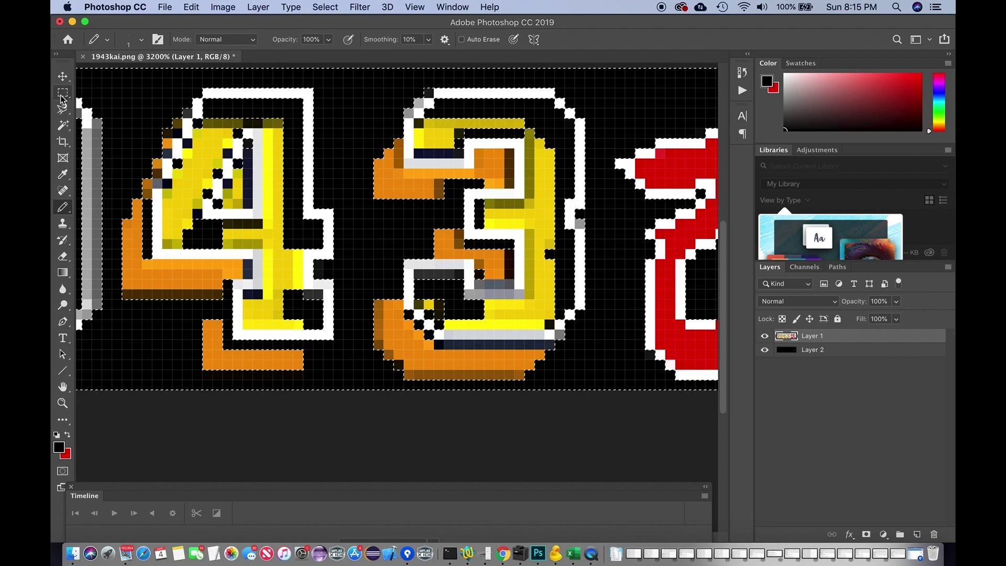
{"action": "key", "text": "m"}
{"action": "left_click", "coordinate": [102, 106]}
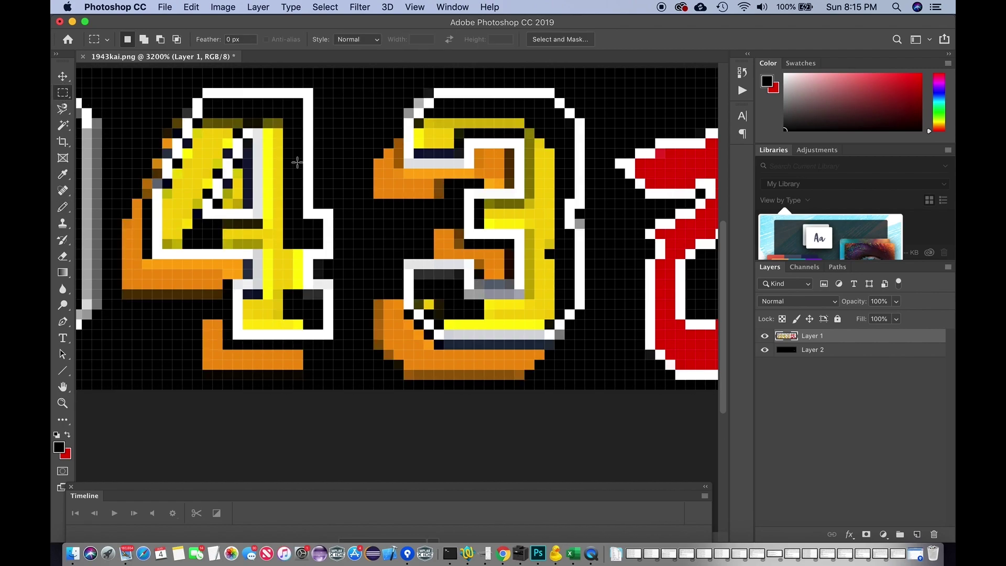
Pencil over the dark brown edge pixels in the shadow of the 3 with the shadow's orange
{"action": "scroll", "coordinate": [297, 162], "scroll_direction": "right", "scroll_amount": 10}
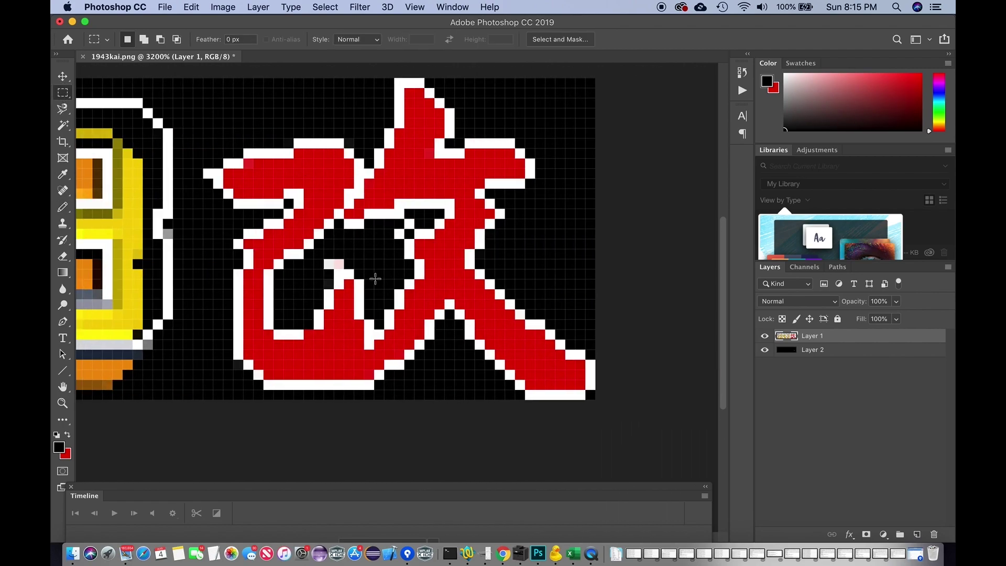
{"action": "scroll", "coordinate": [466, 257], "scroll_direction": "left", "scroll_amount": 6}
{"action": "key", "text": "b"}
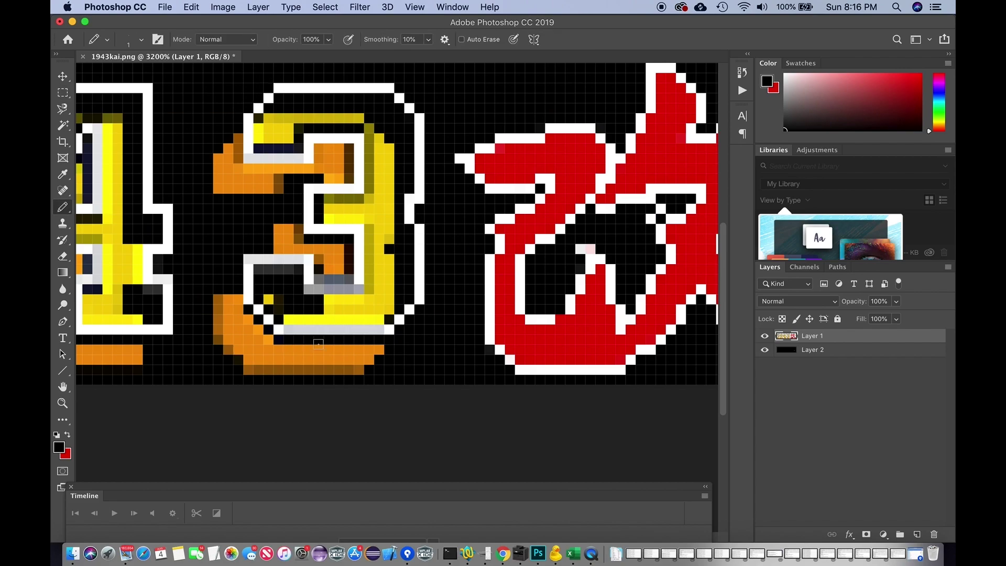
{"action": "scroll", "coordinate": [181, 358], "scroll_direction": "up", "scroll_amount": 1}
{"action": "scroll", "coordinate": [367, 357], "scroll_direction": "down", "scroll_amount": 1}
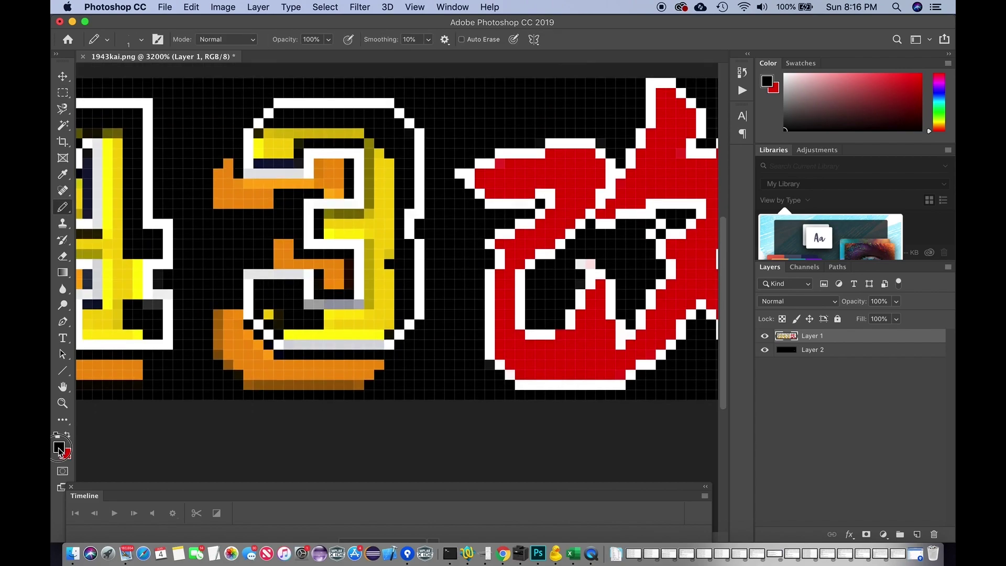
{"action": "left_click", "coordinate": [58, 449]}
{"action": "left_click_drag", "start_coordinate": [218, 315], "coordinate": [227, 364]}
{"action": "left_click_drag", "start_coordinate": [248, 385], "coordinate": [359, 384]}
{"action": "left_click_drag", "start_coordinate": [248, 183], "coordinate": [309, 183]}
Black out the dark olive column inside the 3 and pencil its light gray outline segments white
{"action": "left_click", "coordinate": [61, 445]}
{"action": "mouse_move", "coordinate": [368, 143]}
{"action": "left_mouse_down"}
{"action": "mouse_move", "coordinate": [354, 215]}
{"action": "mouse_move", "coordinate": [369, 302]}
{"action": "left_mouse_up"}
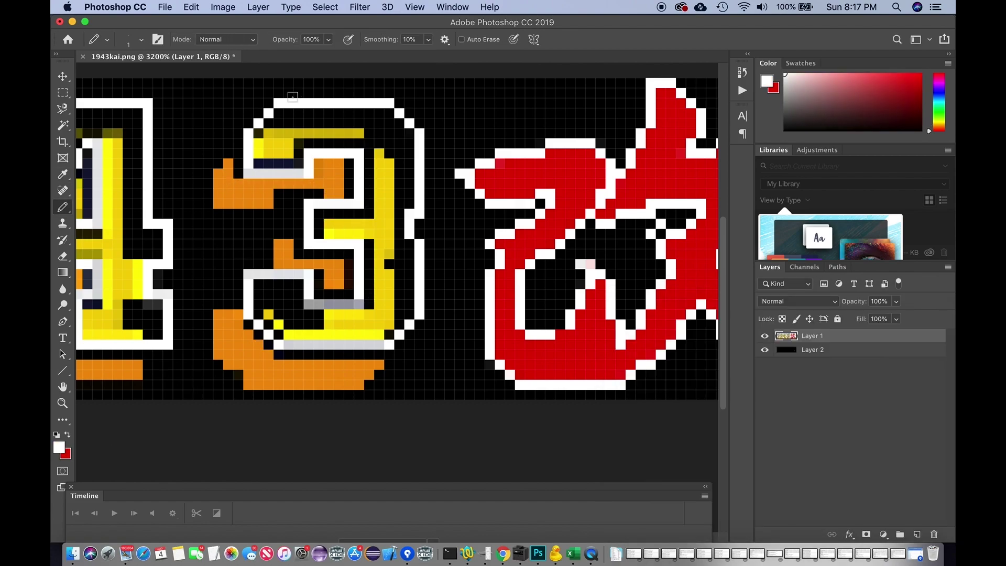
{"action": "left_click_drag", "start_coordinate": [247, 172], "coordinate": [307, 169]}
{"action": "left_click_drag", "start_coordinate": [314, 304], "coordinate": [361, 304]}
{"action": "left_click_drag", "start_coordinate": [249, 276], "coordinate": [299, 276]}
{"action": "left_click_drag", "start_coordinate": [288, 344], "coordinate": [380, 344]}
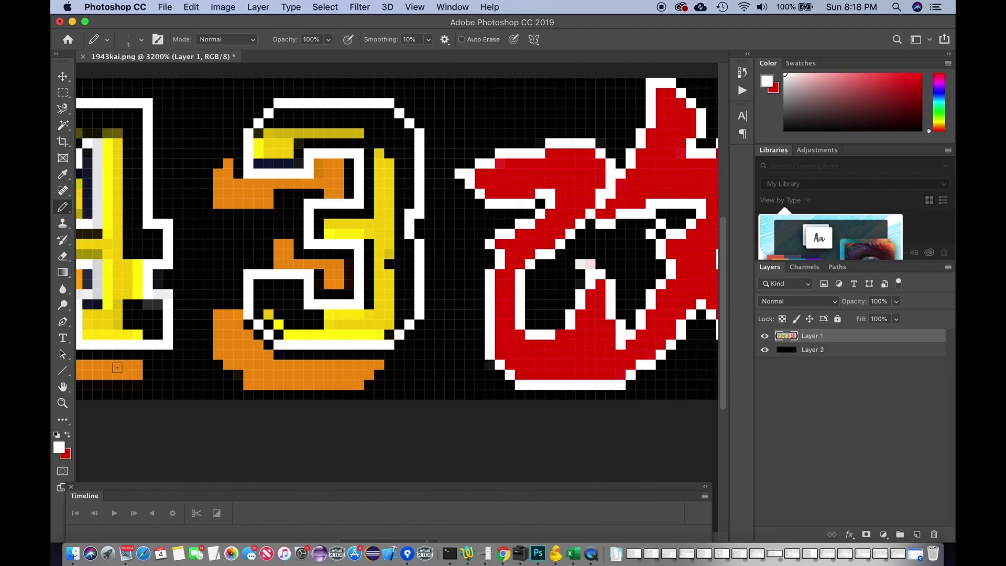
Sample the bright yellow in the 3 and pencil over the duller yellow areas of that numeral
{"action": "left_click", "coordinate": [332, 223], "text": "alt"}
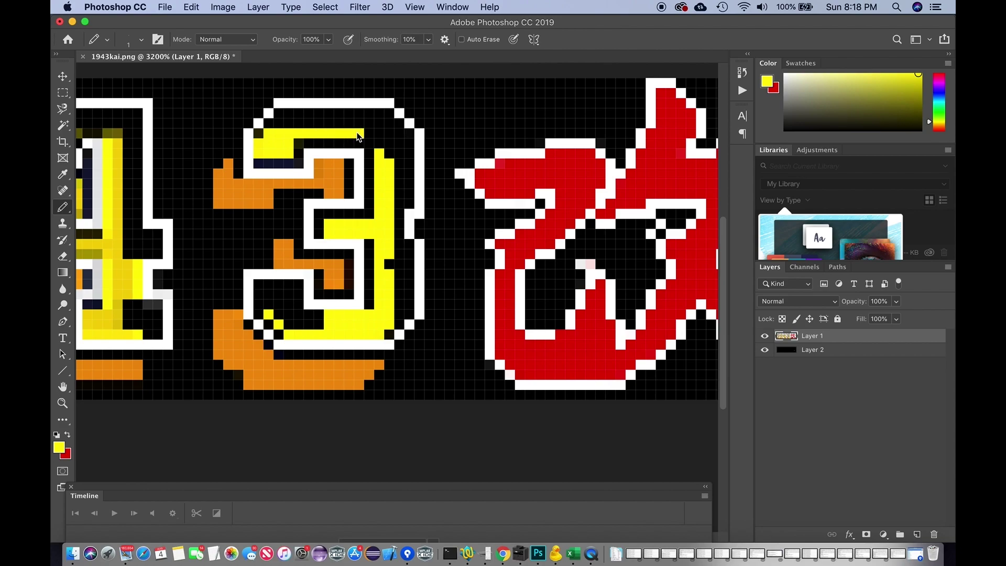
{"action": "right_click", "coordinate": [358, 135]}
{"action": "left_click", "coordinate": [272, 152]}
Clean the outline of the 4 in white and black out its navy and other stray edge pixels
{"action": "scroll", "coordinate": [424, 144], "scroll_direction": "left", "scroll_amount": 10}
{"action": "left_click", "coordinate": [415, 313], "text": "alt"}
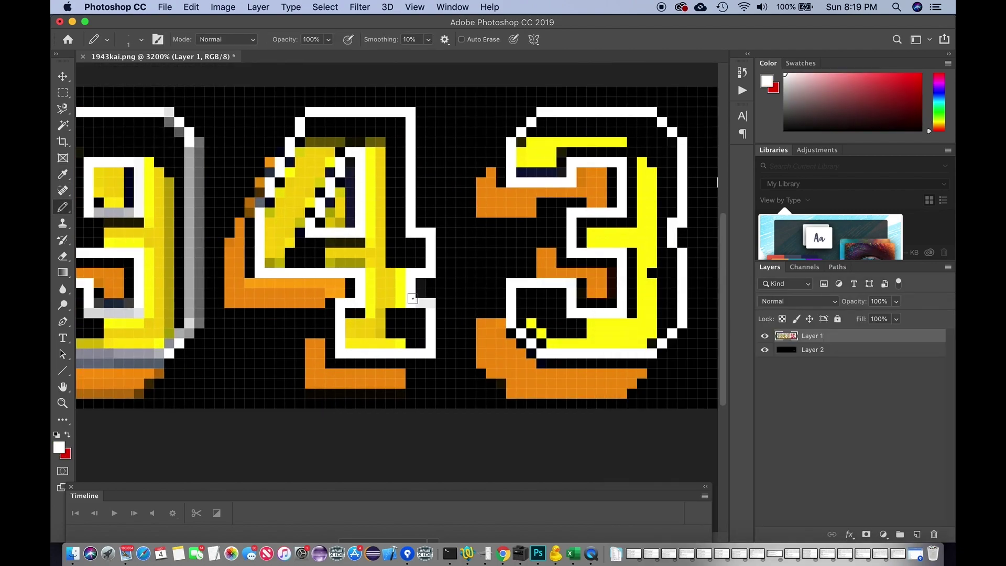
{"action": "left_click", "coordinate": [215, 351], "text": "alt"}
{"action": "left_click", "coordinate": [269, 172]}
{"action": "left_click_drag", "start_coordinate": [349, 172], "coordinate": [350, 222]}
{"action": "left_click_drag", "start_coordinate": [400, 272], "coordinate": [400, 303]}
Set the foreground color to the bright yellow of the 3 and pencil it over the duller yellow areas of the 4
{"action": "left_click", "coordinate": [767, 81]}
{"action": "left_click", "coordinate": [543, 157]}
{"action": "left_click", "coordinate": [912, 316]}
{"action": "mouse_move", "coordinate": [380, 142]}
{"action": "left_mouse_down"}
{"action": "mouse_move", "coordinate": [380, 262]}
{"action": "mouse_move", "coordinate": [357, 333]}
{"action": "mouse_move", "coordinate": [400, 343]}
{"action": "left_mouse_up"}
{"action": "mouse_move", "coordinate": [300, 152]}
{"action": "left_mouse_down"}
{"action": "mouse_move", "coordinate": [272, 259]}
{"action": "mouse_move", "coordinate": [340, 222]}
{"action": "left_mouse_up"}
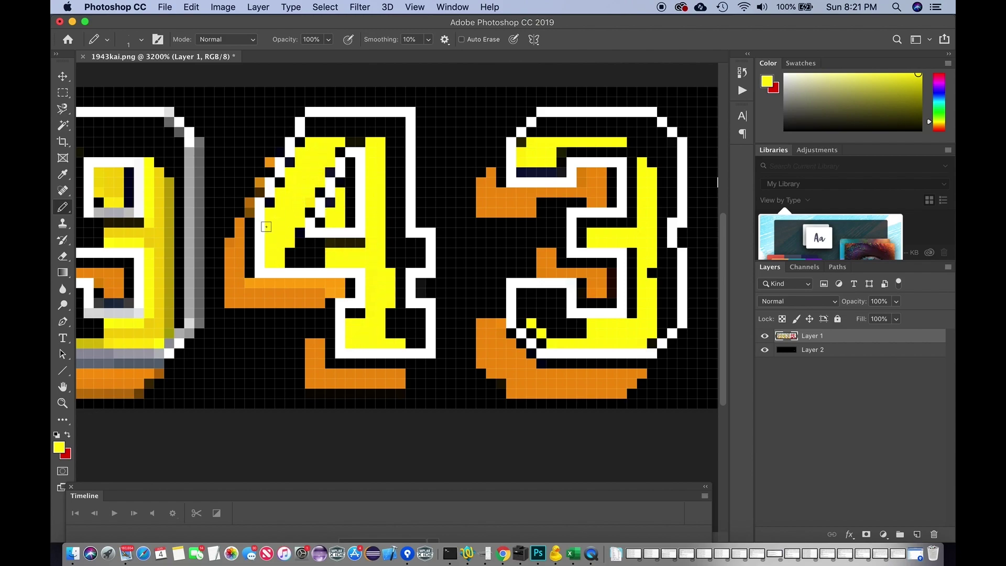
Set the foreground color to the shadow's orange and pencil over the dark pixels in the shadow of the 4
{"action": "left_click", "coordinate": [767, 81]}
{"action": "left_click", "coordinate": [283, 298]}
{"action": "left_click", "coordinate": [912, 316]}
{"action": "left_click_drag", "start_coordinate": [340, 283], "coordinate": [249, 283]}
{"action": "left_click_drag", "start_coordinate": [250, 213], "coordinate": [280, 153]}
Set the foreground color to black and pencil over the outer gray column and inner navy pixels of the 9
{"action": "scroll", "coordinate": [297, 110], "scroll_direction": "left", "scroll_amount": 10}
{"action": "left_click", "coordinate": [59, 449]}
{"action": "mouse_move", "coordinate": [519, 102]}
{"action": "left_mouse_down"}
{"action": "mouse_move", "coordinate": [506, 132]}
{"action": "mouse_move", "coordinate": [450, 158]}
{"action": "mouse_move", "coordinate": [451, 304]}
{"action": "left_mouse_up"}
{"action": "scroll", "coordinate": [506, 132], "scroll_direction": "left", "scroll_amount": 2}
{"action": "scroll", "coordinate": [427, 121], "scroll_direction": "down", "scroll_amount": 1}
{"action": "left_click_drag", "start_coordinate": [350, 282], "coordinate": [379, 280]}
{"action": "left_click_drag", "start_coordinate": [280, 211], "coordinate": [300, 231]}
{"action": "left_click_drag", "start_coordinate": [311, 211], "coordinate": [312, 181]}
{"action": "left_click_drag", "start_coordinate": [361, 201], "coordinate": [391, 201]}
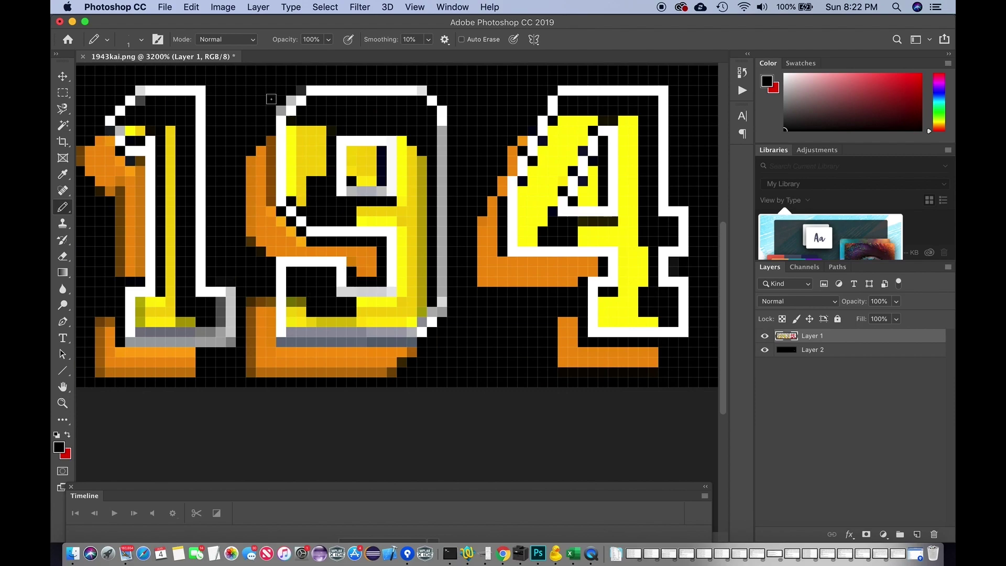
Black out the gray upper-left corner pixels of the 9 and the dark brown edges of its orange shadow
{"action": "left_click_drag", "start_coordinate": [301, 90], "coordinate": [281, 110]}
{"action": "left_click_drag", "start_coordinate": [270, 140], "coordinate": [271, 202]}
{"action": "left_click", "coordinate": [251, 242]}
{"action": "left_click_drag", "start_coordinate": [271, 301], "coordinate": [251, 372]}
{"action": "left_click_drag", "start_coordinate": [251, 372], "coordinate": [397, 376]}
Pencil the gray bottom, right and upper-right corner pixels of the outline of the 9 white
{"action": "left_click_drag", "start_coordinate": [291, 333], "coordinate": [413, 333]}
{"action": "left_click_drag", "start_coordinate": [442, 130], "coordinate": [442, 174]}
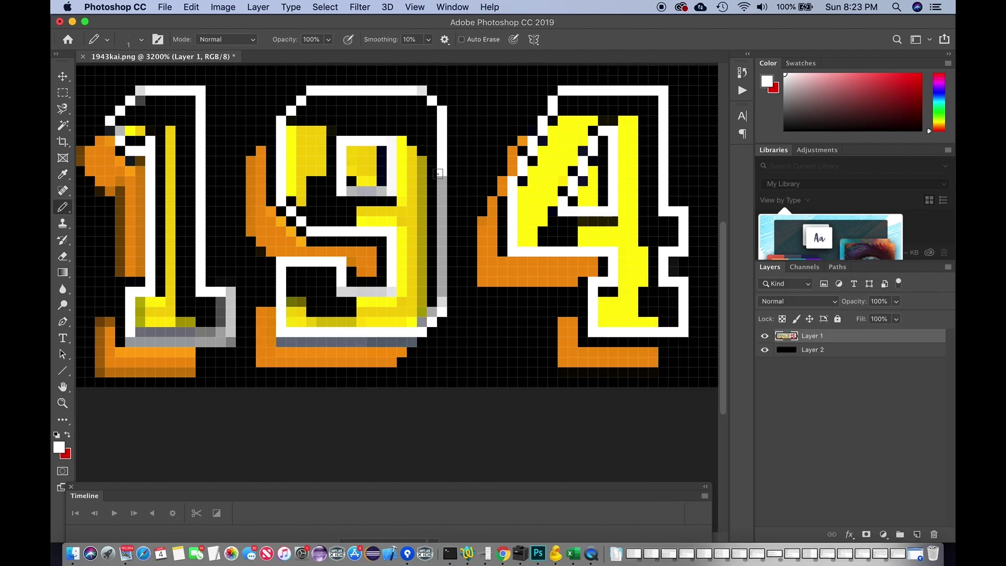
{"action": "left_click_drag", "start_coordinate": [442, 136], "coordinate": [442, 311]}
{"action": "left_click", "coordinate": [421, 91]}
Sample the black background and pencil over the leftover gray, olive and blue-gray pixels of the 9
{"action": "left_click", "coordinate": [767, 81]}
{"action": "left_click", "coordinate": [461, 322]}
{"action": "left_click", "coordinate": [912, 317]}
{"action": "left_click", "coordinate": [421, 322]}
{"action": "left_click_drag", "start_coordinate": [291, 302], "coordinate": [301, 301]}
{"action": "left_click_drag", "start_coordinate": [281, 341], "coordinate": [412, 342]}
{"action": "left_click_drag", "start_coordinate": [361, 181], "coordinate": [377, 181]}
Pencil the duller yellow areas inside the 9 in bright yellow, undoing one stroke and resampling the color
{"action": "left_click_drag", "start_coordinate": [292, 131], "coordinate": [291, 191]}
{"action": "key", "text": "super+z"}
{"action": "left_click", "coordinate": [381, 301], "text": "alt"}
{"action": "mouse_move", "coordinate": [291, 311]}
{"action": "left_mouse_down"}
{"action": "mouse_move", "coordinate": [404, 312]}
{"action": "mouse_move", "coordinate": [412, 152]}
{"action": "mouse_move", "coordinate": [301, 201]}
{"action": "mouse_move", "coordinate": [286, 280]}
{"action": "left_mouse_up"}
{"action": "scroll", "coordinate": [265, 159], "scroll_direction": "down", "scroll_amount": 5}
{"action": "scroll", "coordinate": [265, 159], "scroll_direction": "up", "scroll_amount": 4}
Pencil the light gray inner edges of the 9 white and touch up its shadow with sampled orange
{"action": "left_click", "coordinate": [58, 446]}
{"action": "left_click", "coordinate": [139, 280]}
{"action": "left_click", "coordinate": [911, 316]}
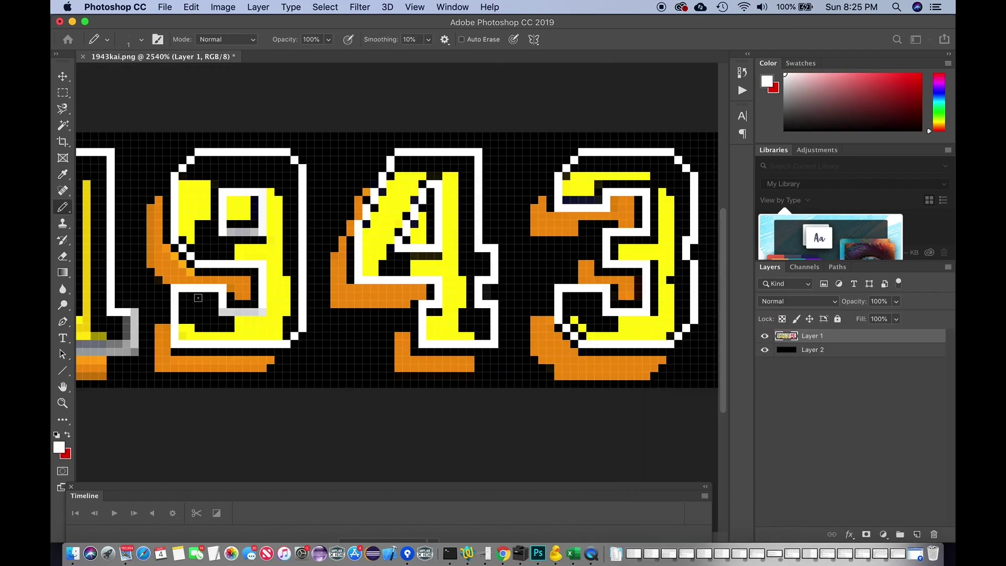
{"action": "left_click", "coordinate": [154, 229], "text": "alt"}
{"action": "left_click_drag", "start_coordinate": [175, 255], "coordinate": [190, 272]}
{"action": "left_click", "coordinate": [184, 272], "text": "alt"}
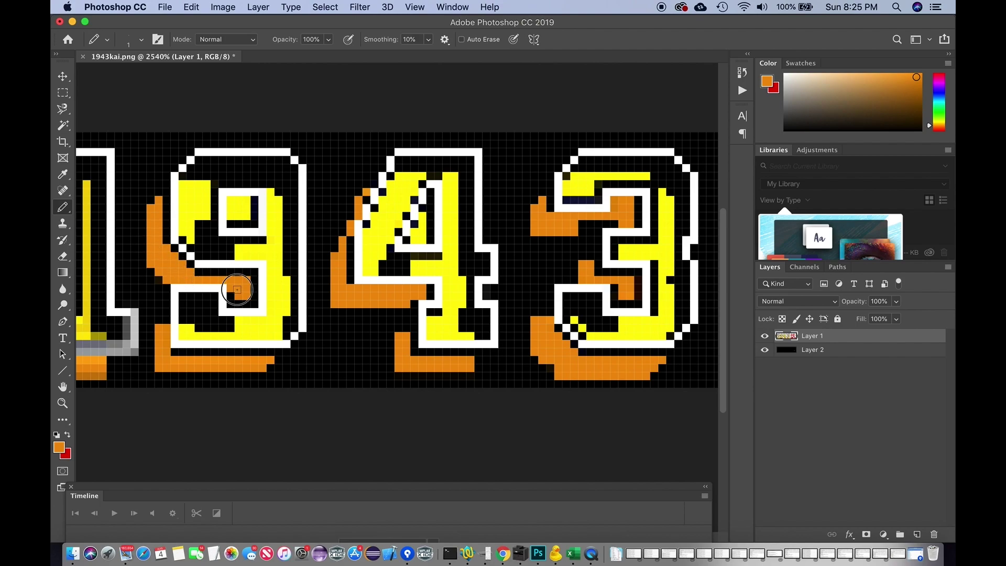
{"action": "left_click", "coordinate": [171, 267], "text": "alt"}
Clean up the gray outline pixels around the 1 and set the foreground color to black (000000)
{"action": "scroll", "coordinate": [171, 267], "scroll_direction": "left", "scroll_amount": 10}
{"action": "left_click", "coordinate": [58, 447]}
{"action": "left_click", "coordinate": [912, 316]}
{"action": "left_click_drag", "start_coordinate": [226, 366], "coordinate": [297, 407]}
{"action": "scroll", "coordinate": [280, 376], "scroll_direction": "right", "scroll_amount": 4}
{"action": "left_click", "coordinate": [221, 365], "text": "alt"}
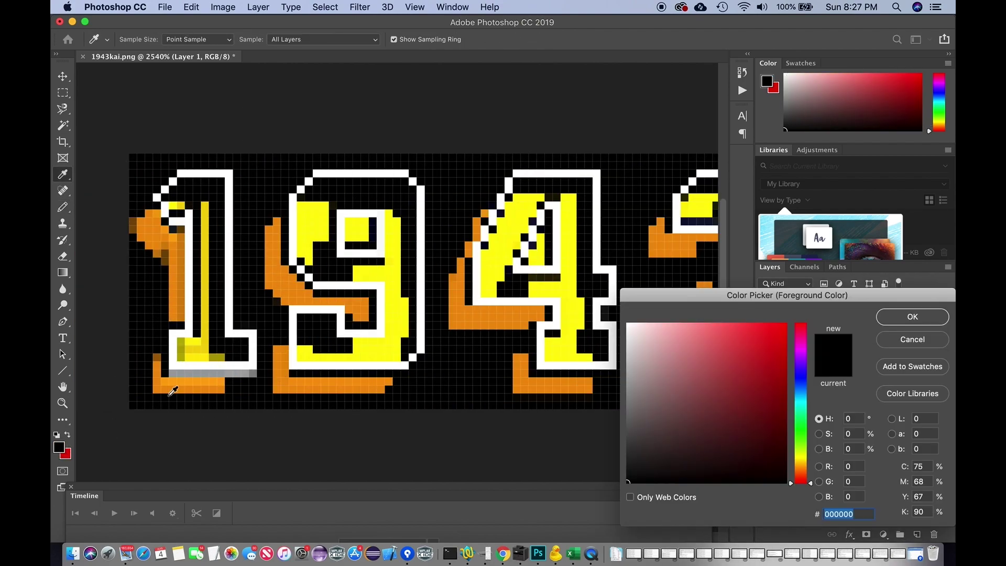
Sample yellow and pencil the stem and base interior of the 1 in bright yellow
{"action": "left_click", "coordinate": [216, 358], "text": "alt"}
{"action": "left_click_drag", "start_coordinate": [220, 358], "coordinate": [188, 349]}
{"action": "left_click_drag", "start_coordinate": [205, 205], "coordinate": [209, 376]}
{"action": "left_click", "coordinate": [59, 447]}
{"action": "left_click", "coordinate": [911, 316]}
Set the foreground color to the orange of the 9's shadow and pencil over the dark shadow pixels of the 1
{"action": "left_click", "coordinate": [59, 447]}
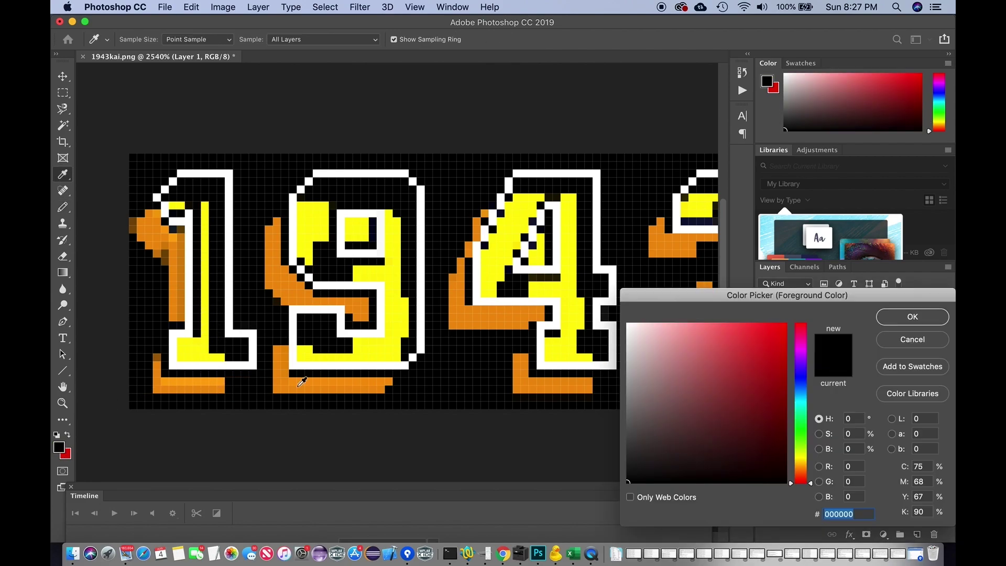
{"action": "left_click", "coordinate": [293, 391]}
{"action": "left_click", "coordinate": [912, 317]}
{"action": "scroll", "coordinate": [129, 231], "scroll_direction": "up", "scroll_amount": 5}
{"action": "left_click_drag", "start_coordinate": [379, 276], "coordinate": [379, 378]}
{"action": "scroll", "coordinate": [368, 238], "scroll_direction": "down", "scroll_amount": 5}
Set the foreground color to black (000000), check the whole logo and return to the Pencil tool
{"action": "left_click", "coordinate": [59, 447]}
{"action": "left_click", "coordinate": [417, 236]}
{"action": "left_click", "coordinate": [911, 316]}
{"action": "scroll", "coordinate": [418, 236], "scroll_direction": "up", "scroll_amount": 5}
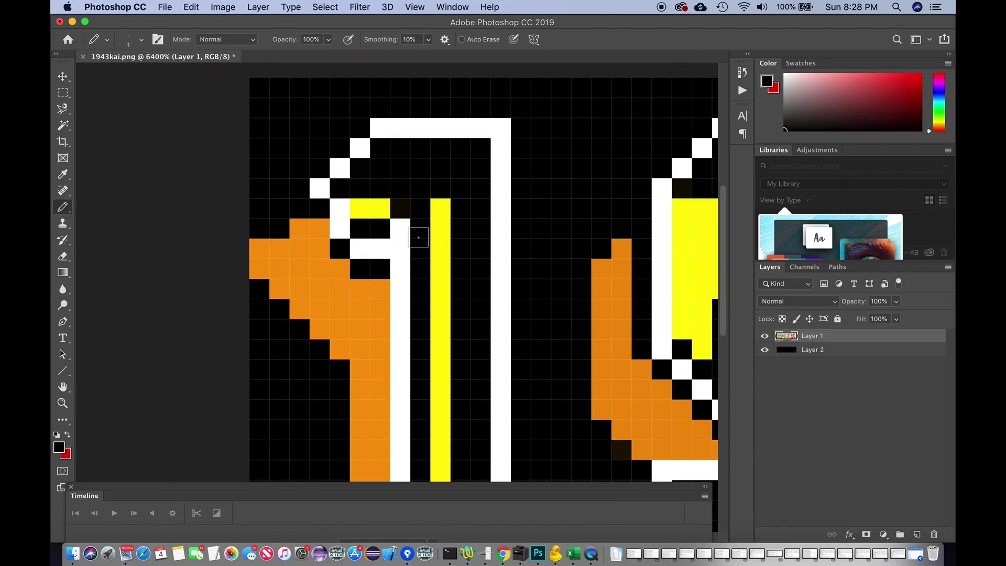
{"action": "scroll", "coordinate": [282, 251], "scroll_direction": "down", "scroll_amount": 5}
{"action": "scroll", "coordinate": [282, 251], "scroll_direction": "down", "scroll_amount": 2}
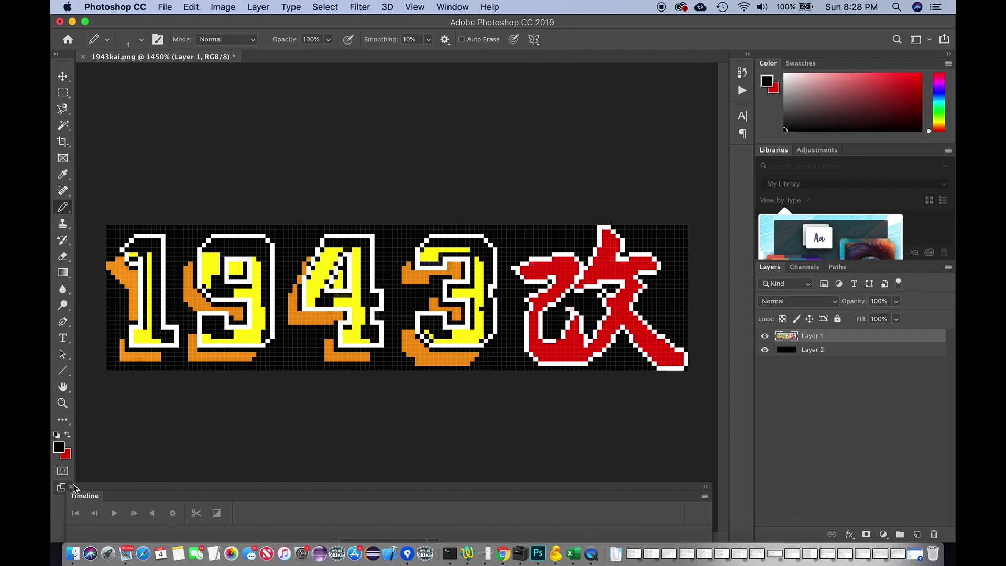
{"action": "left_click", "coordinate": [61, 448]}
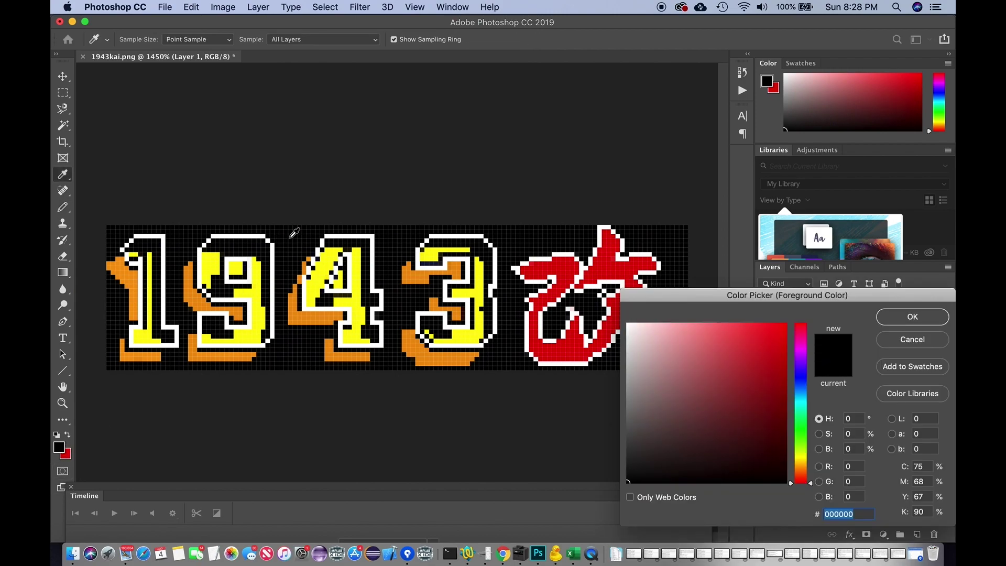
{"action": "key", "text": "Return"}
{"action": "key", "text": "b"}
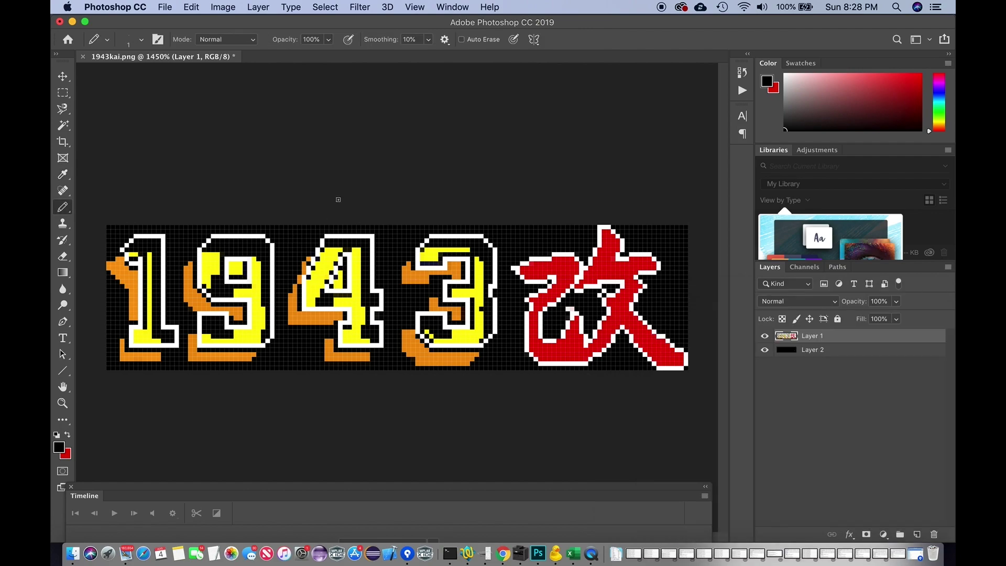
Try selecting the logo's black areas with Color Range at minimum fuzziness, and clear the selection
{"action": "left_click", "coordinate": [325, 8]}
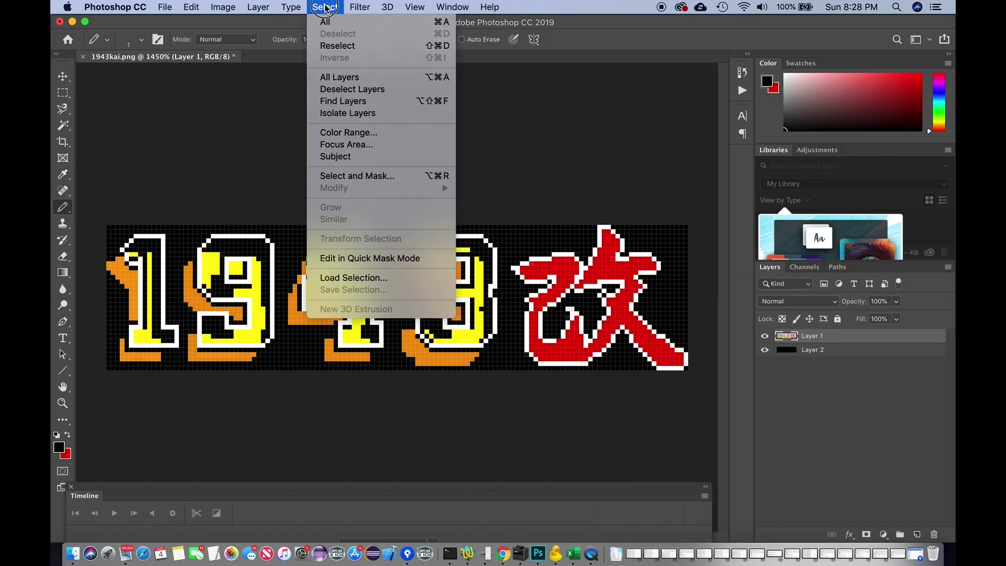
{"action": "left_click", "coordinate": [363, 137]}
{"action": "left_click_drag", "start_coordinate": [708, 151], "coordinate": [623, 149]}
{"action": "left_click", "coordinate": [882, 106]}
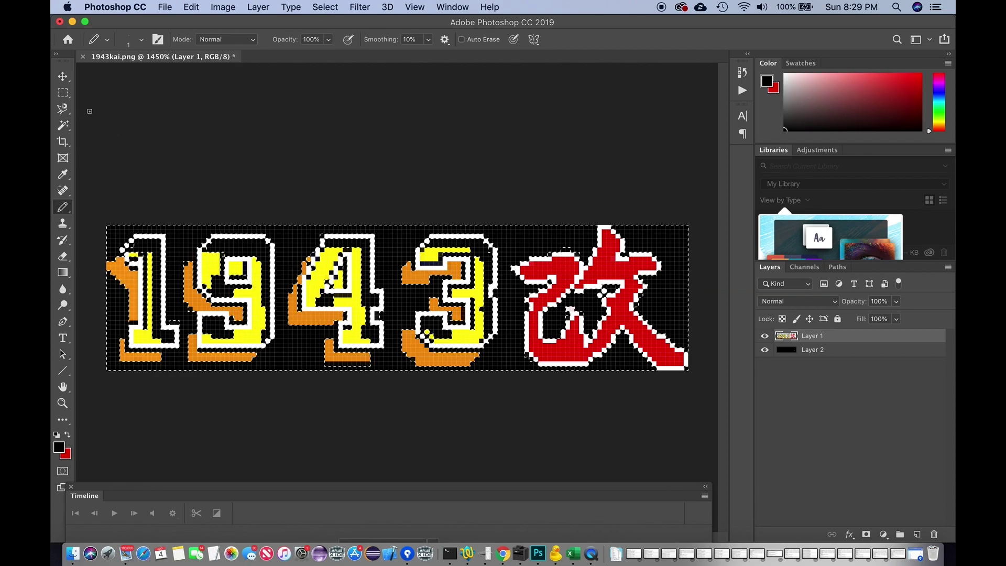
{"action": "left_click", "coordinate": [62, 94]}
{"action": "left_click", "coordinate": [352, 201]}
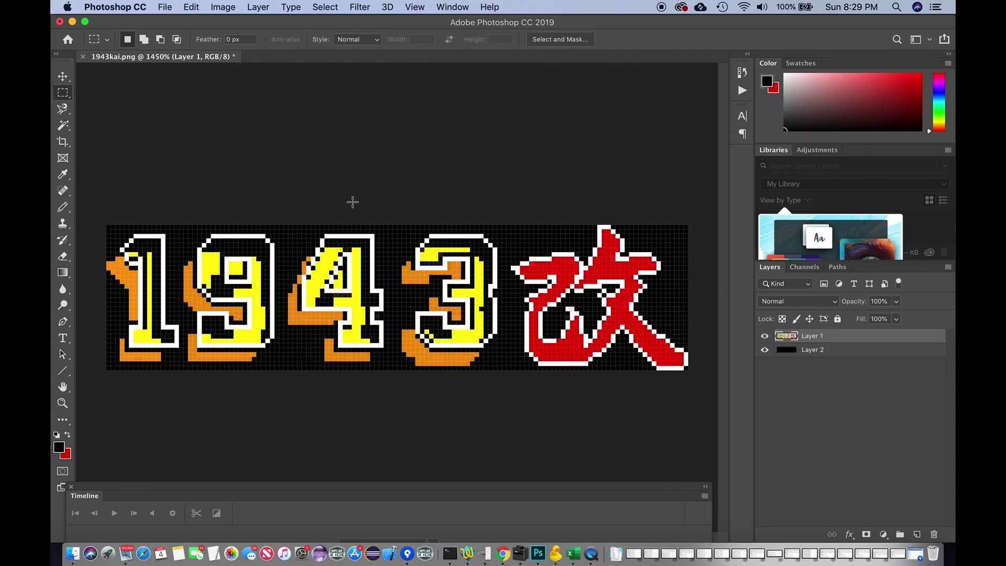
Select the black areas of Layer 1 with Color Range, using a slightly raised fuzziness
{"action": "left_click", "coordinate": [265, 8]}
{"action": "mouse_move", "coordinate": [327, 7]}
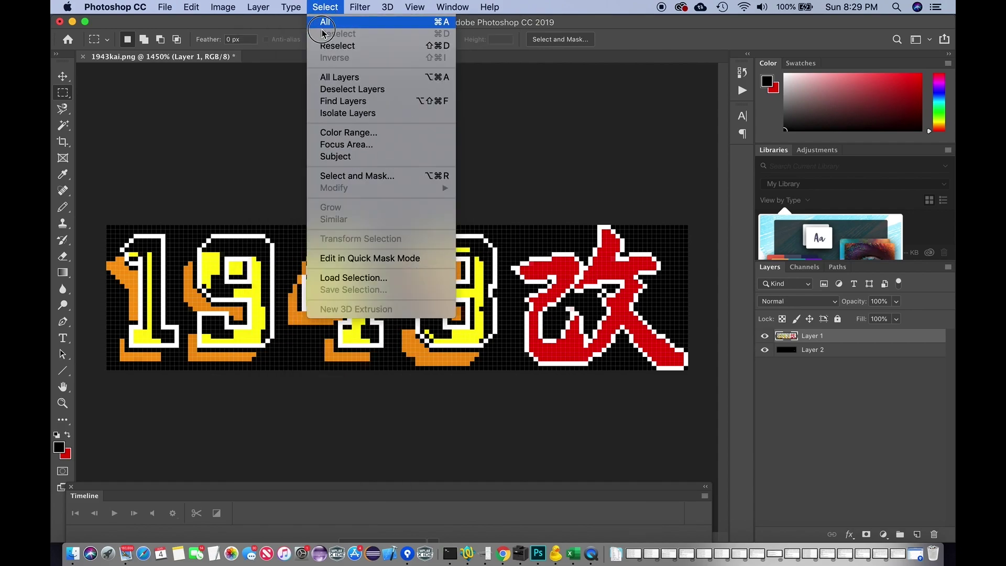
{"action": "left_click", "coordinate": [350, 134]}
{"action": "left_click_drag", "start_coordinate": [686, 155], "coordinate": [694, 156]}
{"action": "left_click", "coordinate": [882, 106]}
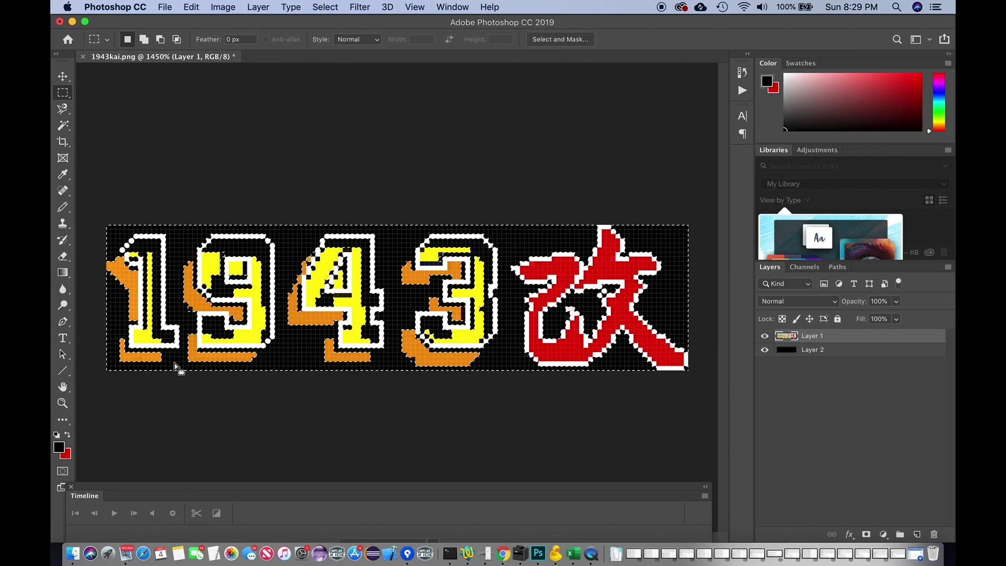
Brush black over the selected background areas with the size 89 brush and clear the selection
{"action": "left_click", "coordinate": [63, 207]}
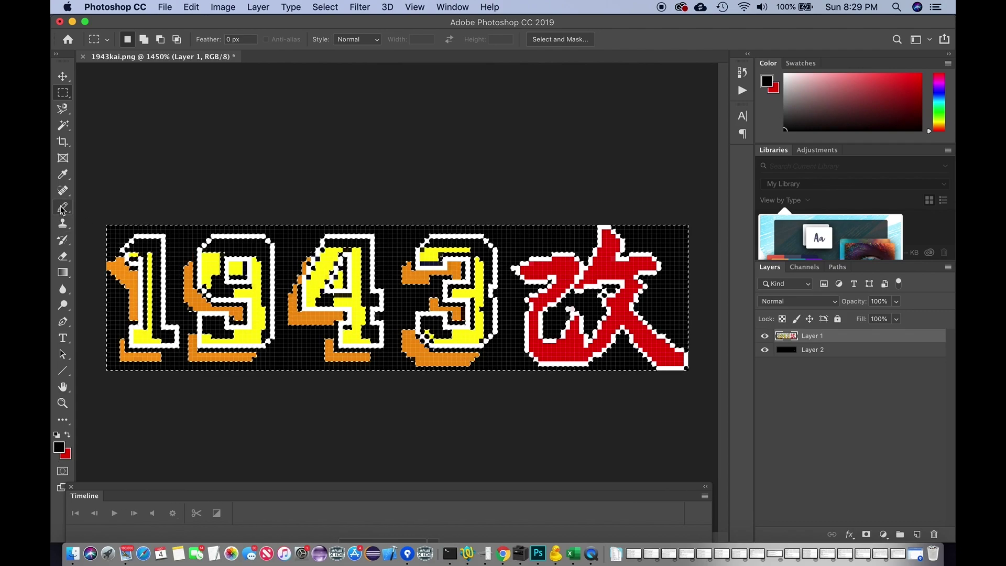
{"action": "left_click", "coordinate": [97, 209]}
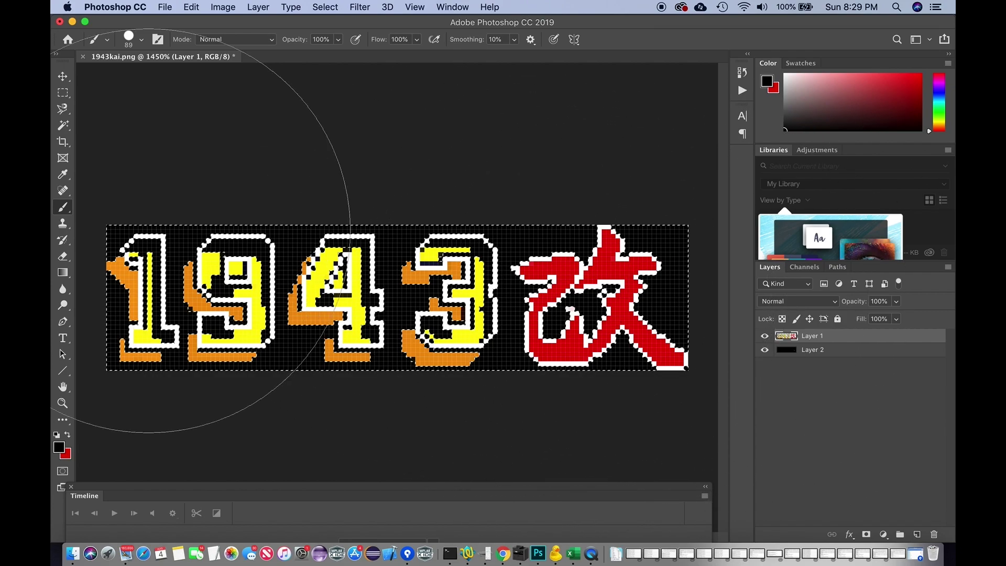
{"action": "left_click", "coordinate": [62, 92]}
{"action": "left_click", "coordinate": [420, 208]}
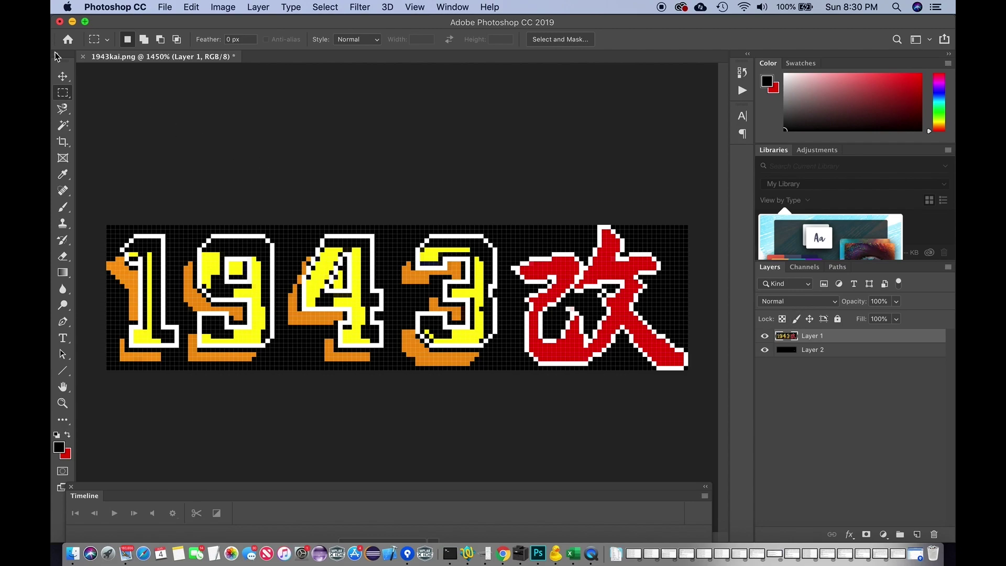
Try selecting the black areas with Color Range at fuzziness 0, and deselect
{"action": "left_click", "coordinate": [324, 7]}
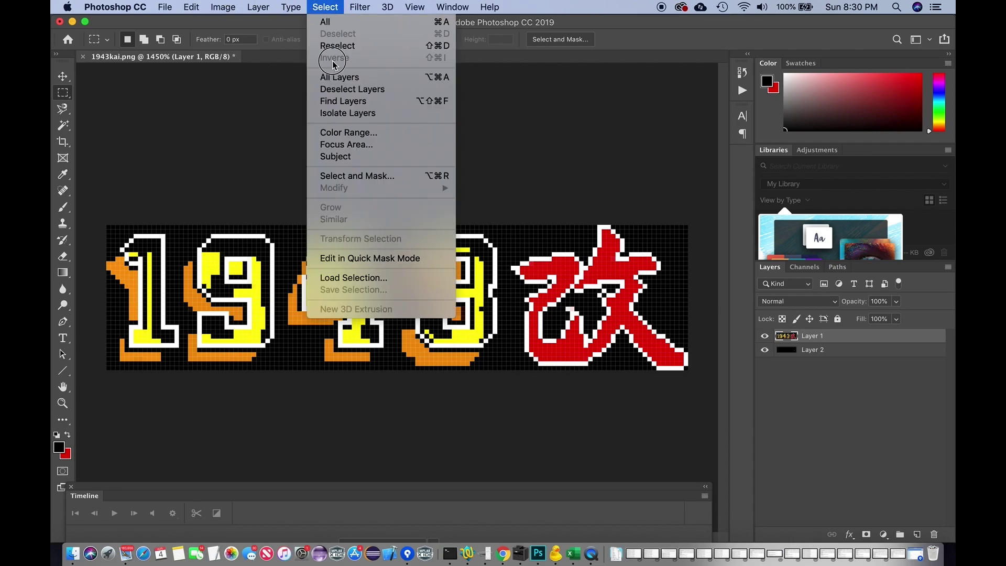
{"action": "left_click", "coordinate": [343, 131]}
{"action": "left_click_drag", "start_coordinate": [709, 152], "coordinate": [581, 150]}
{"action": "left_click", "coordinate": [882, 107]}
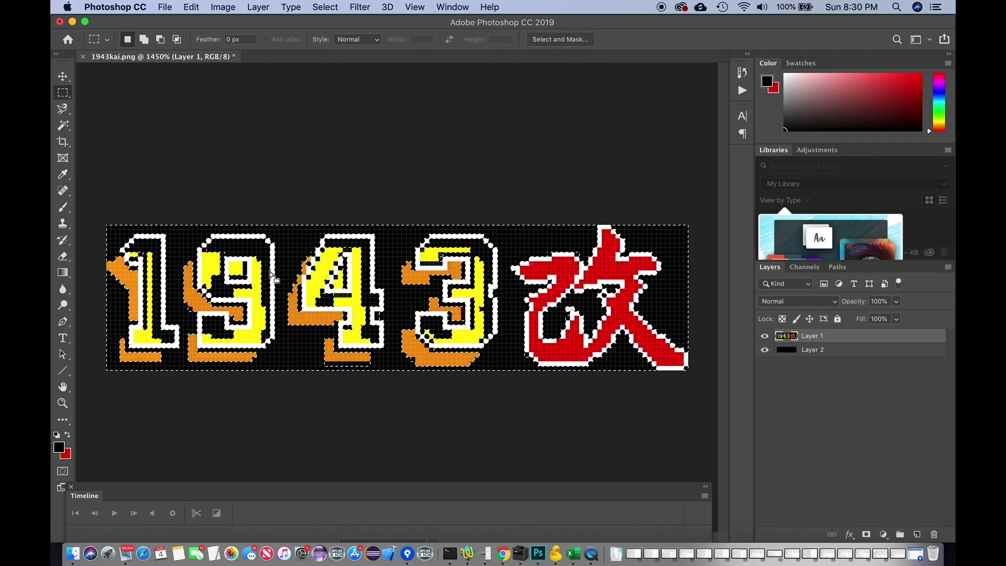
{"action": "left_click", "coordinate": [131, 173]}
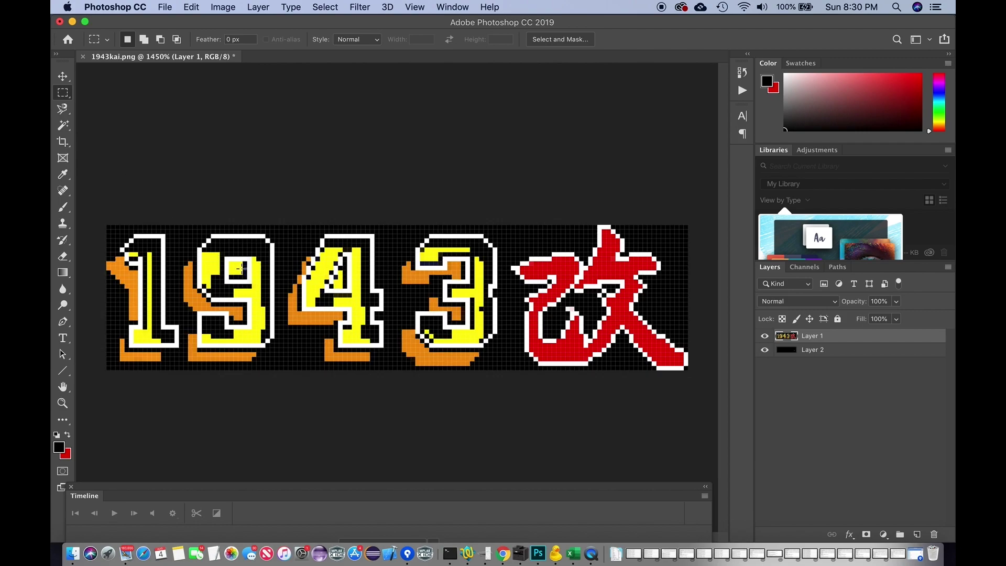
Sample a near-black pixel of the 9 to set the foreground color to 040400
{"action": "key", "text": "super+equal"}
{"action": "key", "text": "super+equal"}
{"action": "key", "text": "super+equal"}
{"action": "key", "text": "super+equal"}
{"action": "key", "text": "super+equal"}
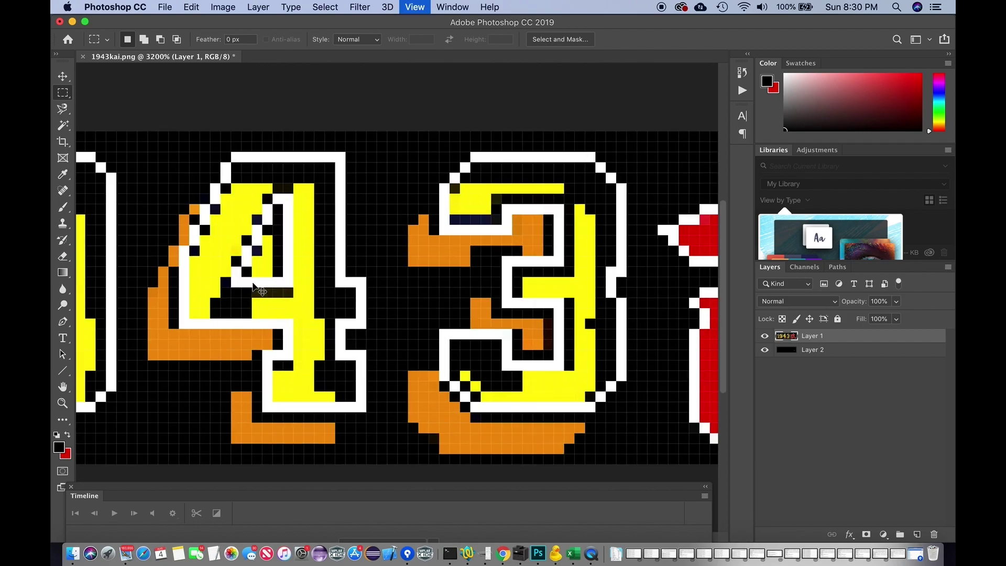
{"action": "scroll", "coordinate": [253, 283], "scroll_direction": "left", "scroll_amount": 10}
{"action": "scroll", "coordinate": [253, 283], "scroll_direction": "up", "scroll_amount": 3}
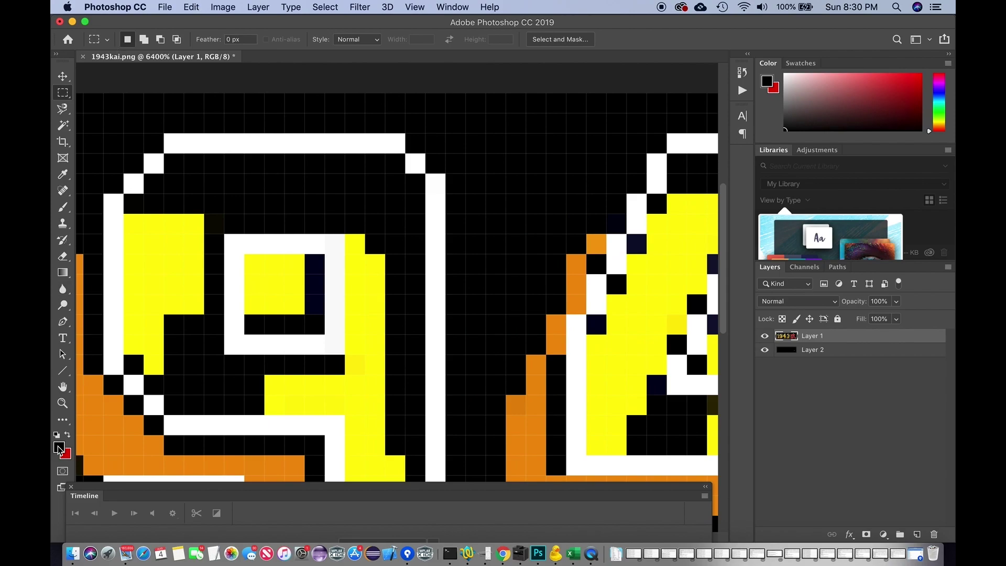
{"action": "left_click", "coordinate": [59, 448]}
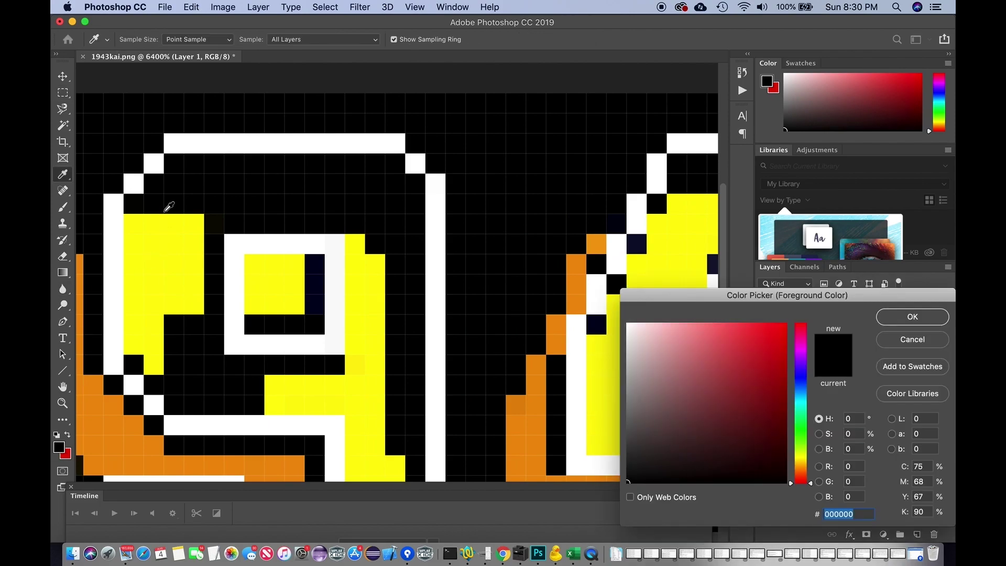
{"action": "left_click", "coordinate": [139, 199]}
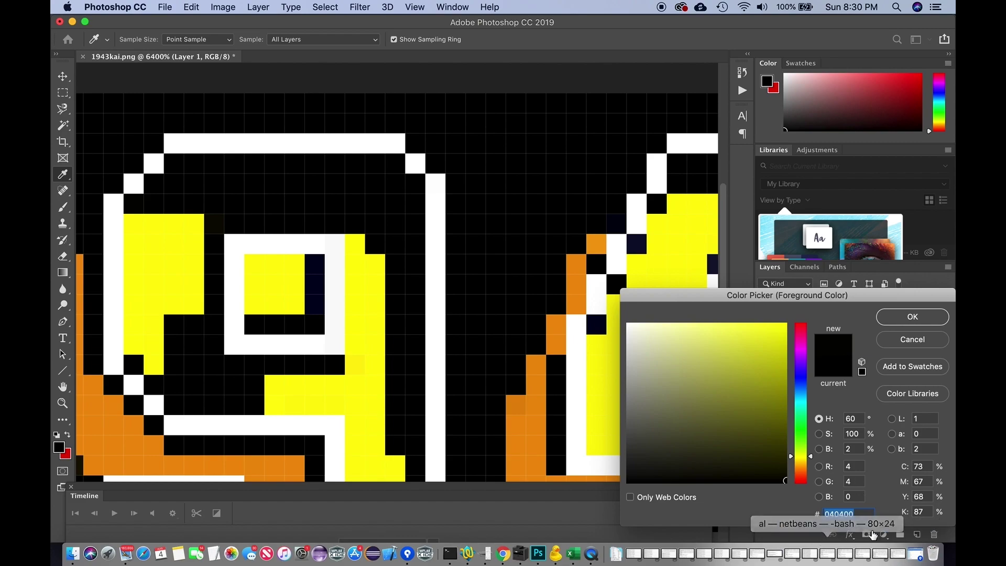
{"action": "left_click", "coordinate": [911, 317]}
Select the pixels matching the sampled near-black across the logo with Color Range, raising the fuzziness slightly
{"action": "key", "text": "super+minus"}
{"action": "key", "text": "super+minus"}
{"action": "key", "text": "super+minus"}
{"action": "key", "text": "super+minus"}
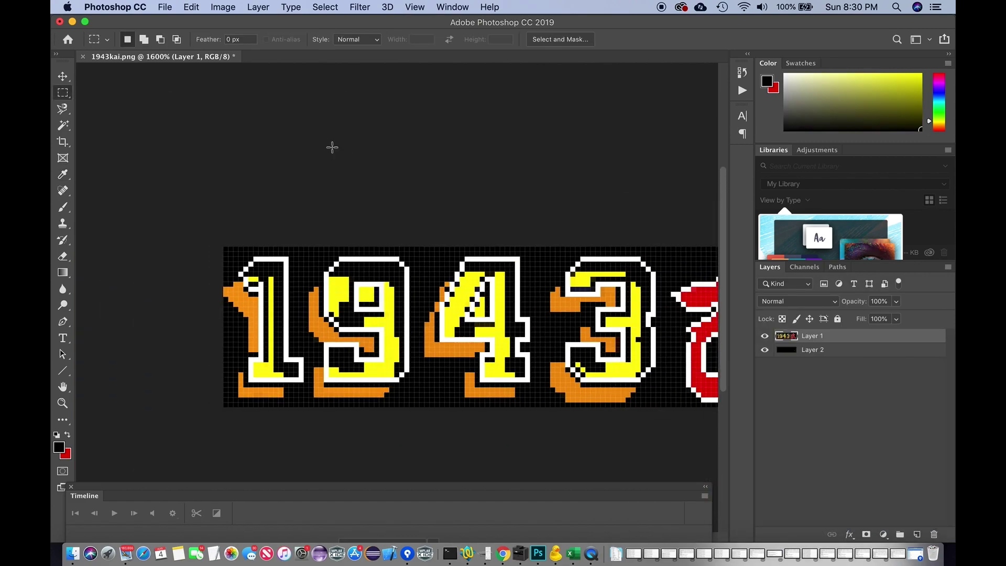
{"action": "left_click", "coordinate": [321, 7]}
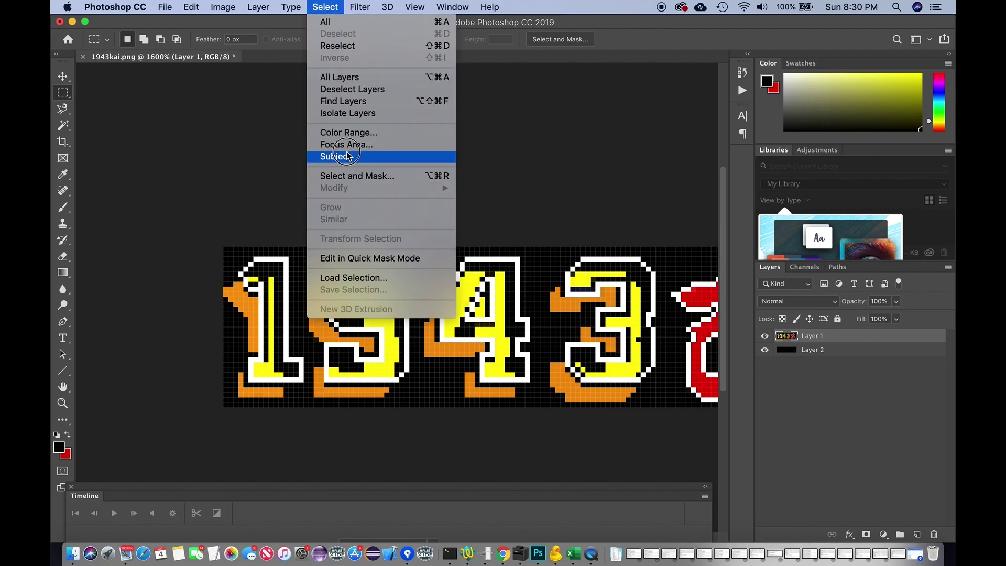
{"action": "left_click", "coordinate": [347, 134]}
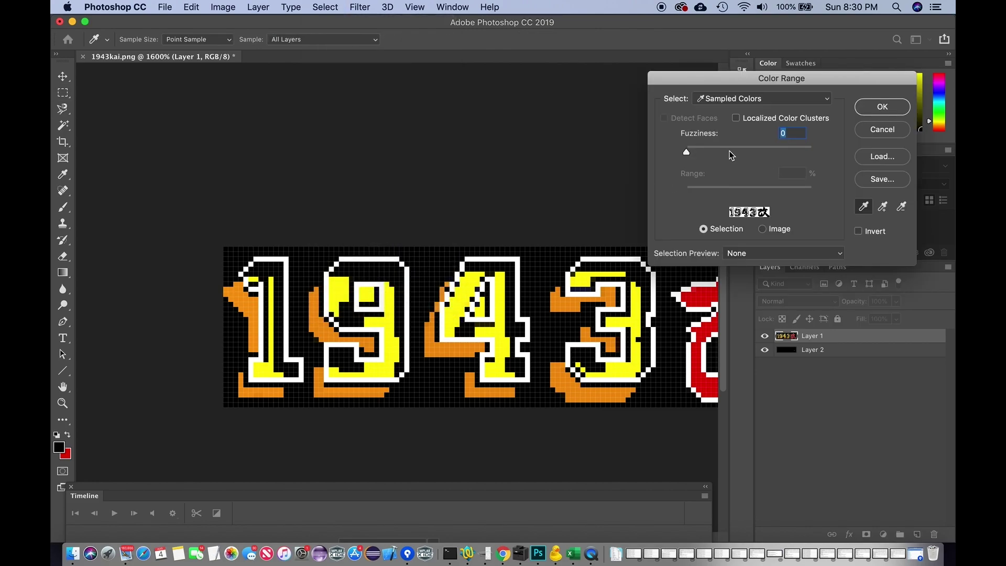
{"action": "left_click_drag", "start_coordinate": [685, 155], "coordinate": [692, 155]}
{"action": "left_click", "coordinate": [882, 107]}
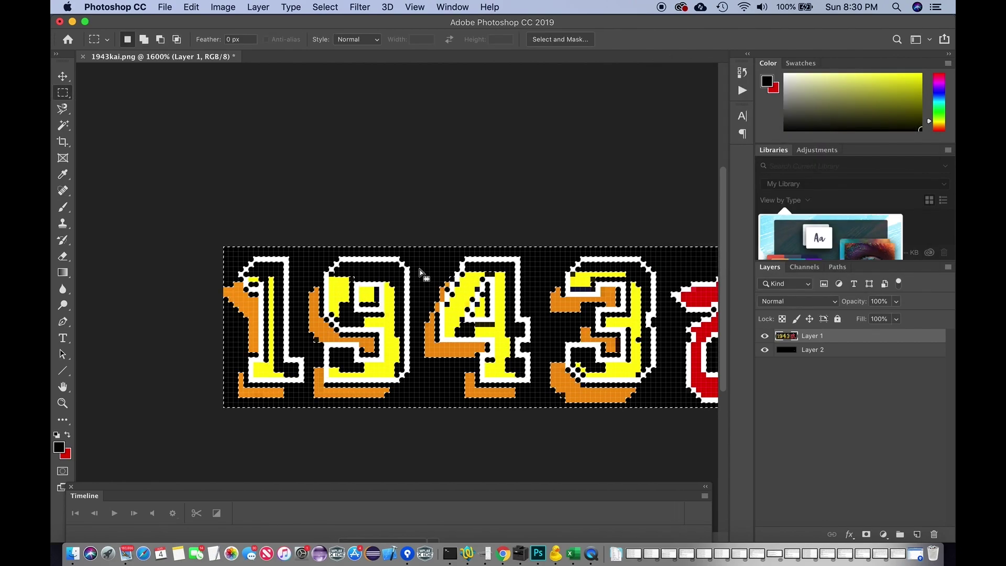
Refine the near-black selection over the whole logo with Color Range at fuzziness 62
{"action": "scroll", "coordinate": [419, 268], "scroll_direction": "right", "scroll_amount": 3}
{"action": "scroll", "coordinate": [419, 268], "scroll_direction": "right", "scroll_amount": 3}
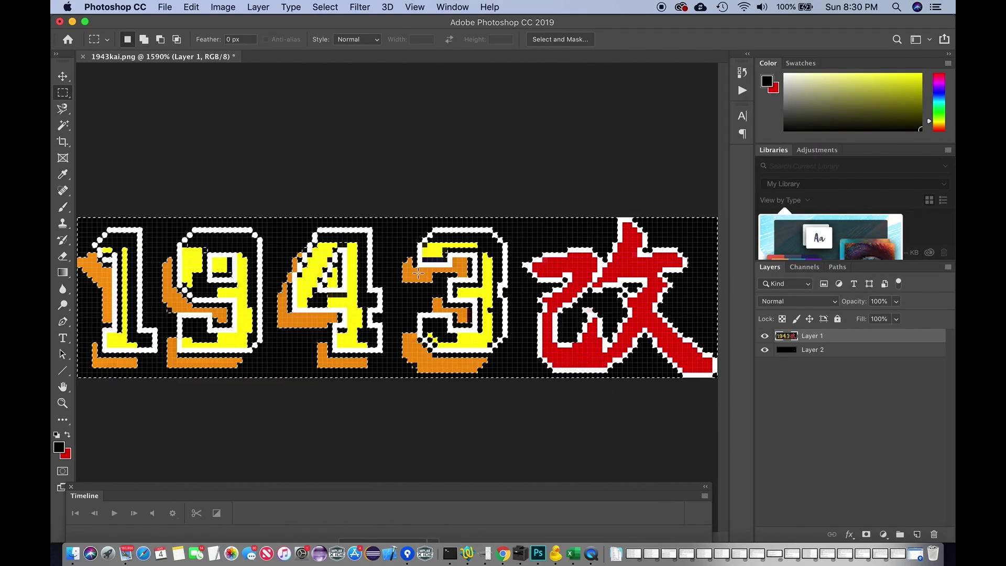
{"action": "left_click", "coordinate": [290, 6]}
{"action": "mouse_move", "coordinate": [324, 7]}
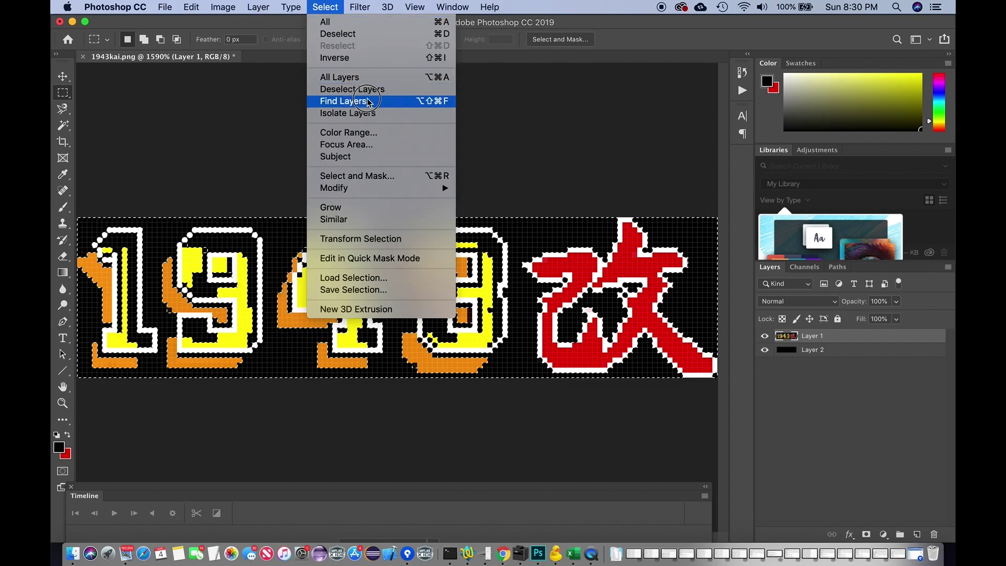
{"action": "left_click", "coordinate": [346, 132]}
{"action": "left_click_drag", "start_coordinate": [700, 157], "coordinate": [725, 155]}
{"action": "left_click", "coordinate": [882, 107]}
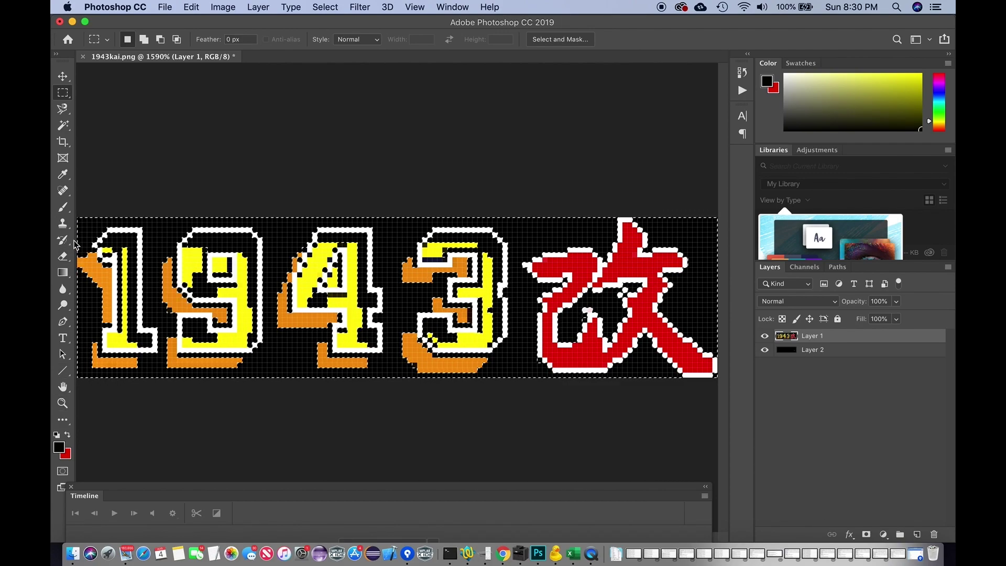
Brush the near-black foreground color over the selected areas with the size 89 brush and deselect
{"action": "left_click", "coordinate": [63, 210]}
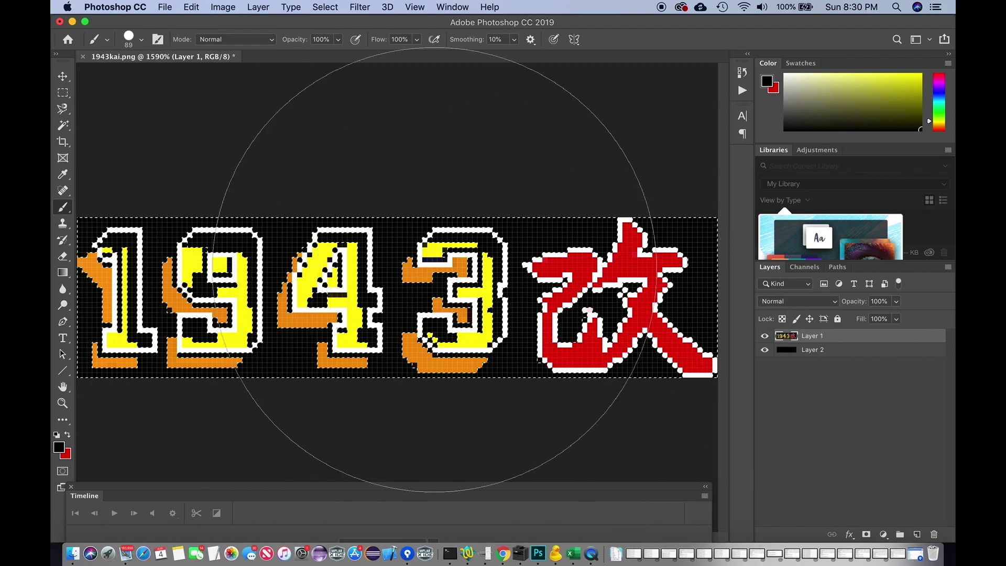
{"action": "left_click", "coordinate": [63, 94]}
{"action": "left_click", "coordinate": [119, 108]}
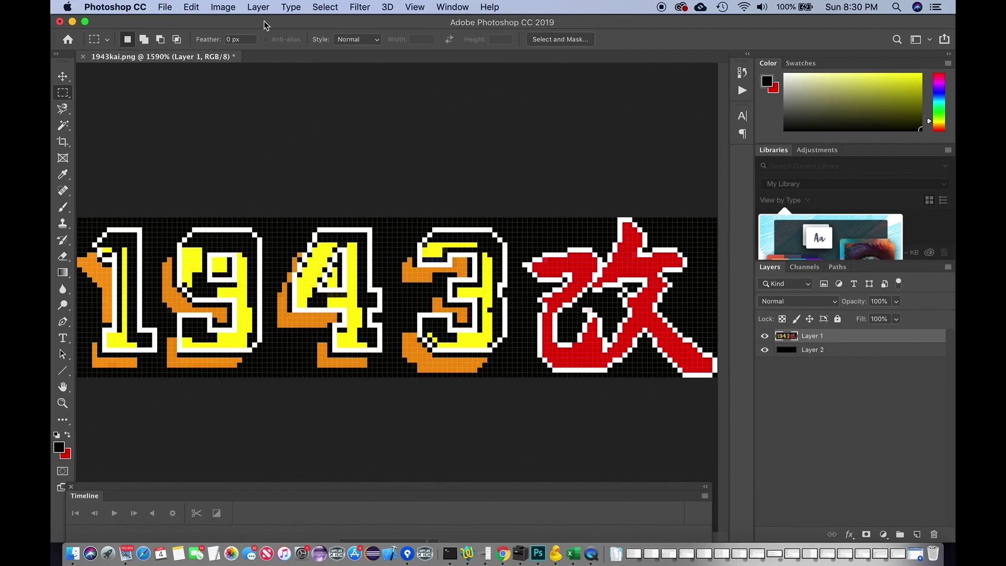
Reselect the near-black areas of the logo with Color Range to check the repainted background
{"action": "left_click", "coordinate": [319, 7]}
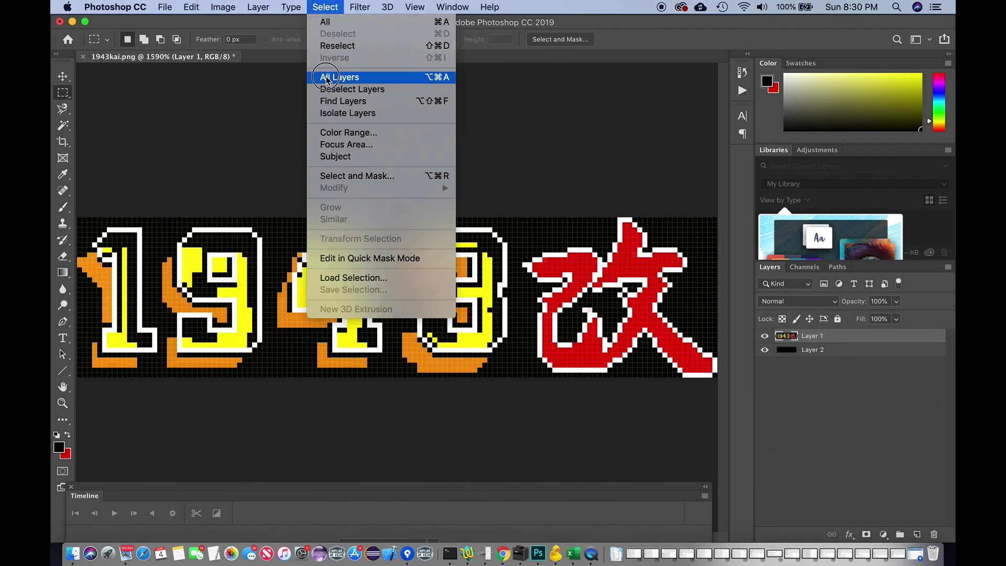
{"action": "left_click", "coordinate": [320, 131]}
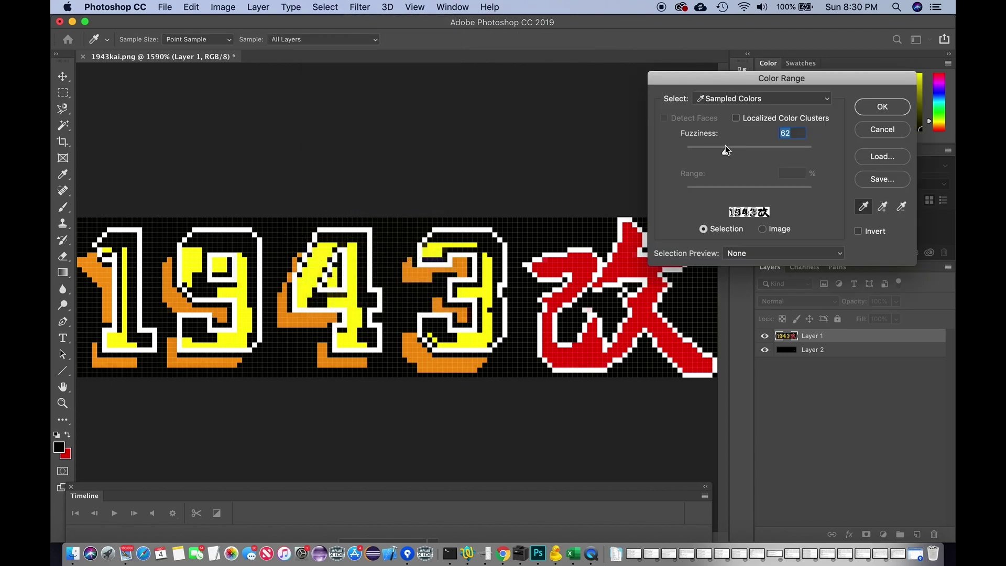
{"action": "left_click", "coordinate": [881, 107]}
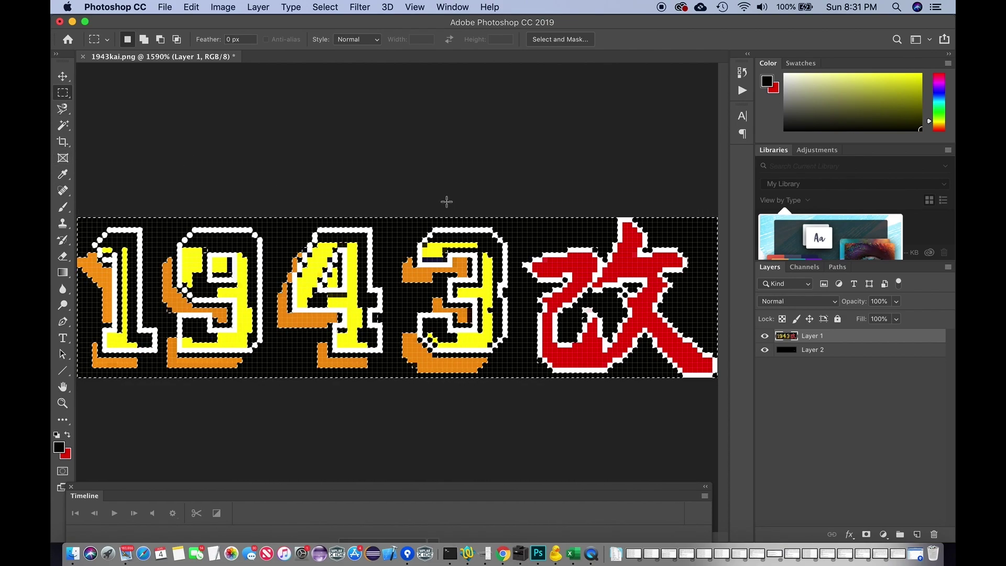
Examine the 3 and the red kanji closely for stray pixels with the Pencil tool ready, and clear the selection
{"action": "scroll", "coordinate": [524, 265], "scroll_direction": "up", "scroll_amount": 5}
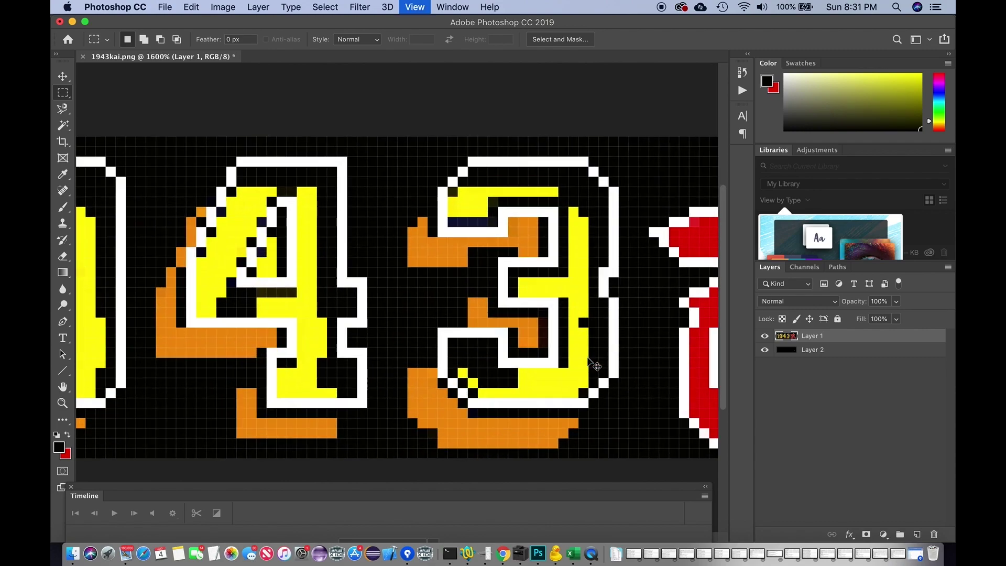
{"action": "scroll", "coordinate": [507, 270], "scroll_direction": "right", "scroll_amount": 5}
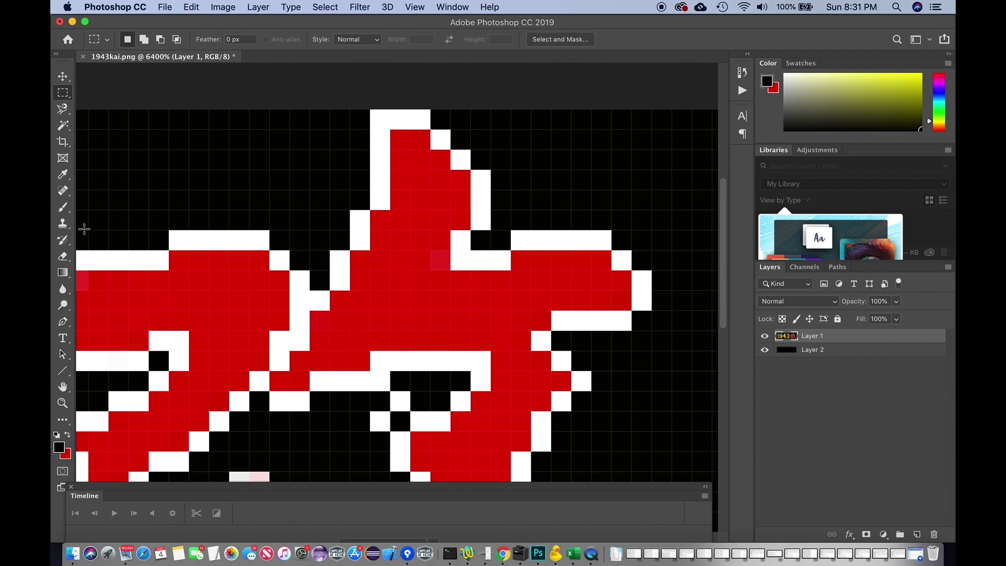
{"action": "right_click", "coordinate": [67, 208]}
{"action": "left_click", "coordinate": [110, 215]}
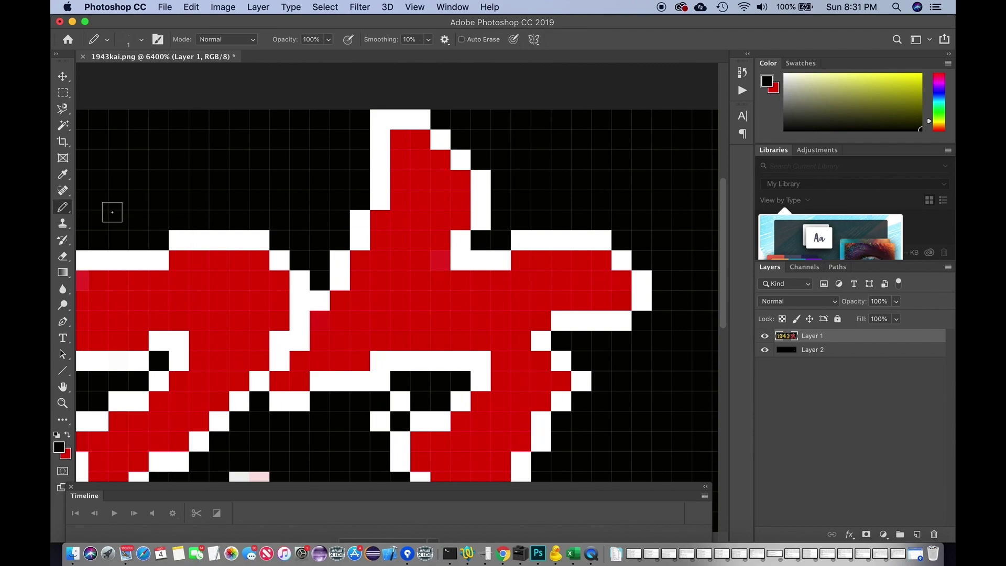
{"action": "scroll", "coordinate": [242, 215], "scroll_direction": "down", "scroll_amount": 5}
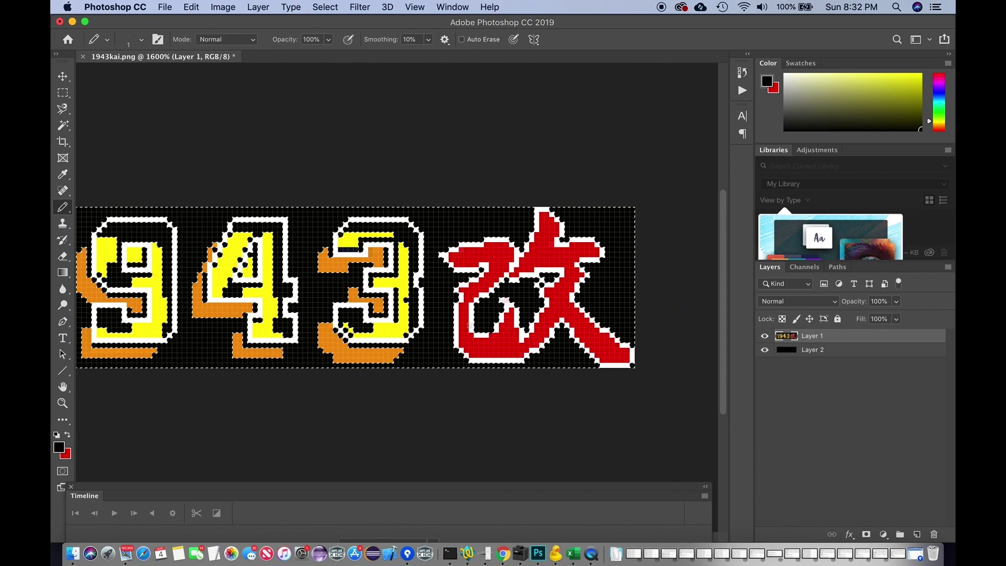
{"action": "scroll", "coordinate": [565, 315], "scroll_direction": "right", "scroll_amount": 2}
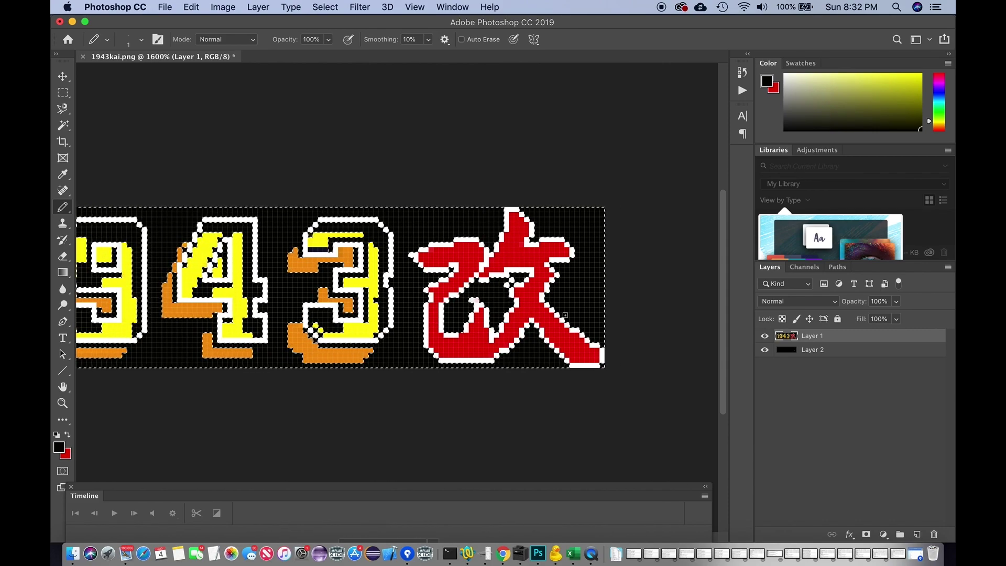
{"action": "scroll", "coordinate": [564, 314], "scroll_direction": "left", "scroll_amount": 4}
{"action": "key", "text": "super+d"}
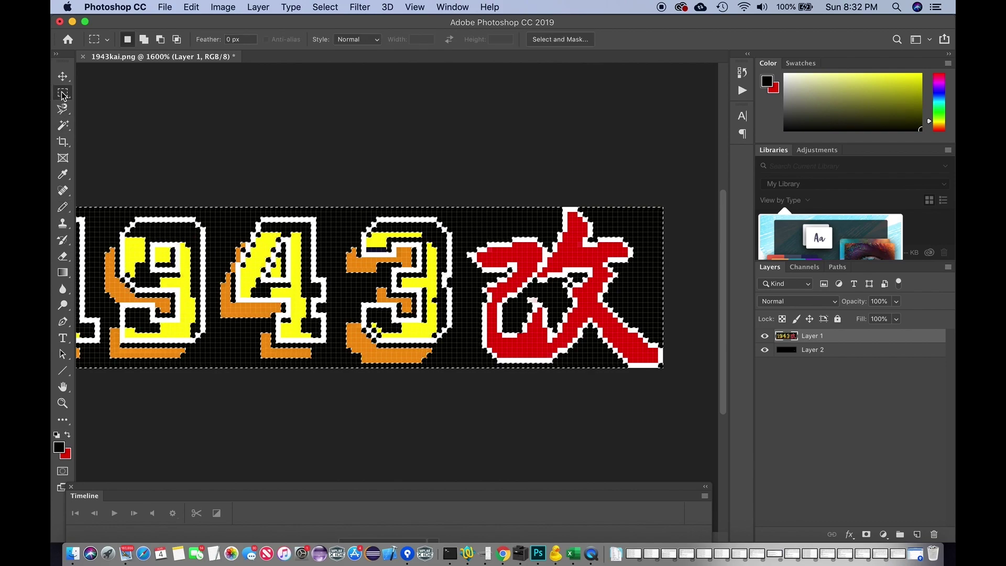
Clear the near-black selection and select the yellow fills of the digits with Color Range at fuzziness 110
{"action": "key", "text": "m"}
{"action": "left_click", "coordinate": [326, 8]}
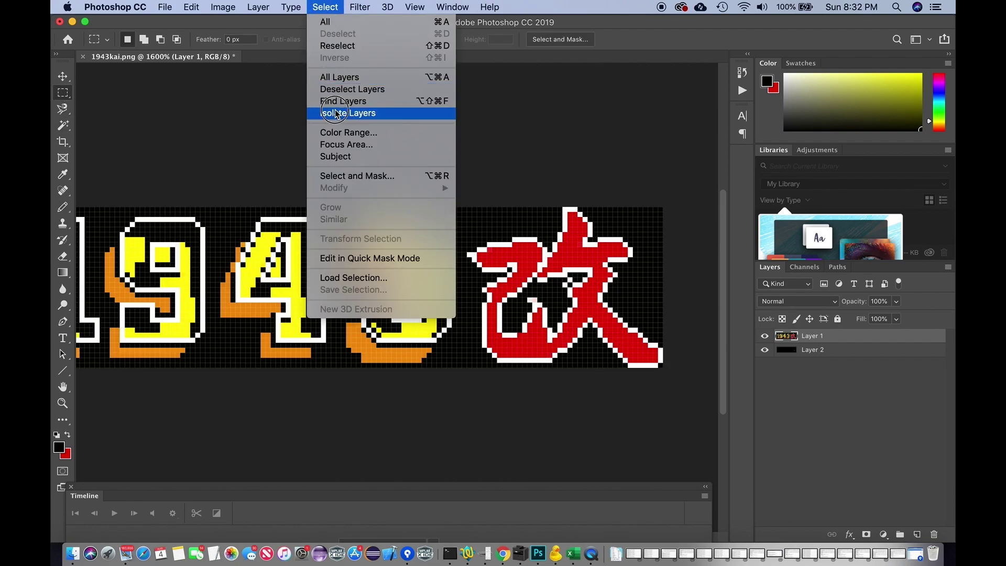
{"action": "left_click", "coordinate": [336, 132]}
{"action": "left_click", "coordinate": [297, 250]}
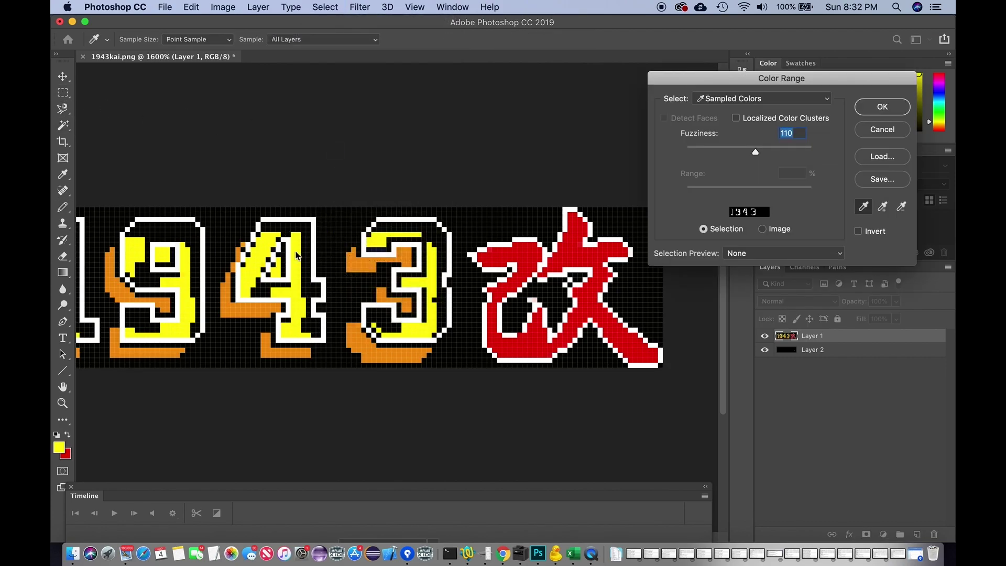
{"action": "key", "text": "Return"}
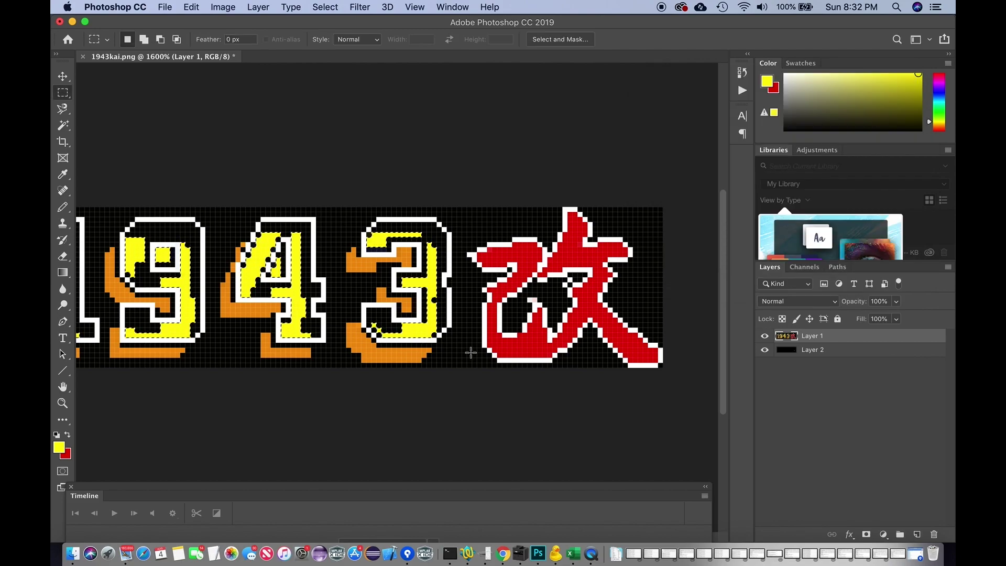
Brush the sampled yellow over the selected digit fills with the size 89 brush and deselect
{"action": "scroll", "coordinate": [469, 352], "scroll_direction": "left", "scroll_amount": 5}
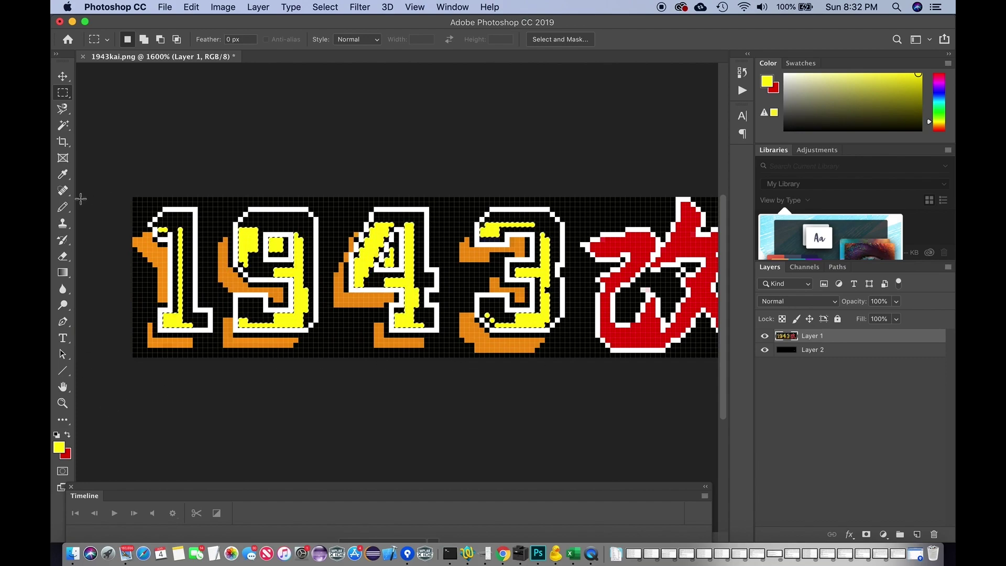
{"action": "left_click_drag", "start_coordinate": [64, 209], "coordinate": [105, 204]}
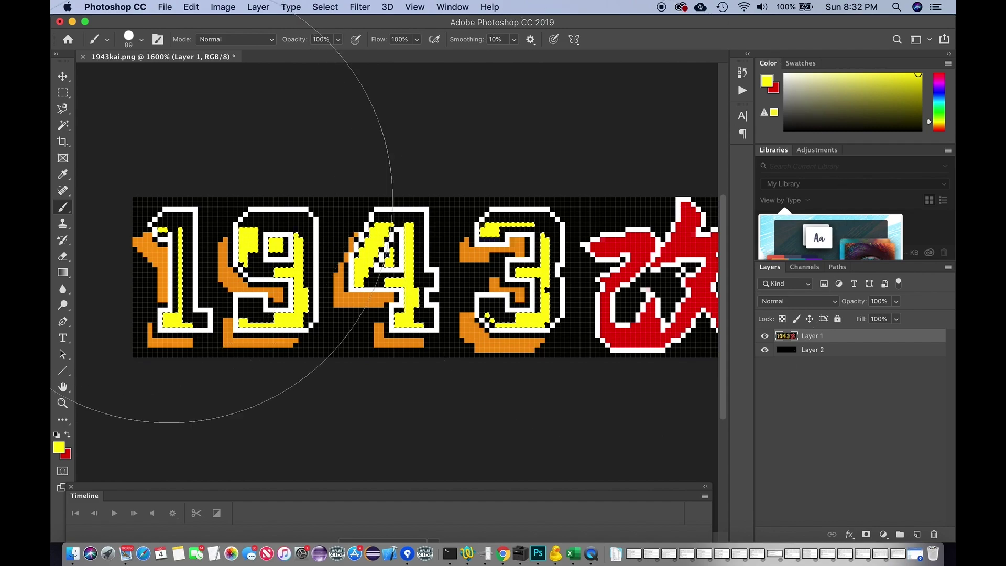
{"action": "key", "text": "ctrl+d"}
{"action": "key", "text": "m"}
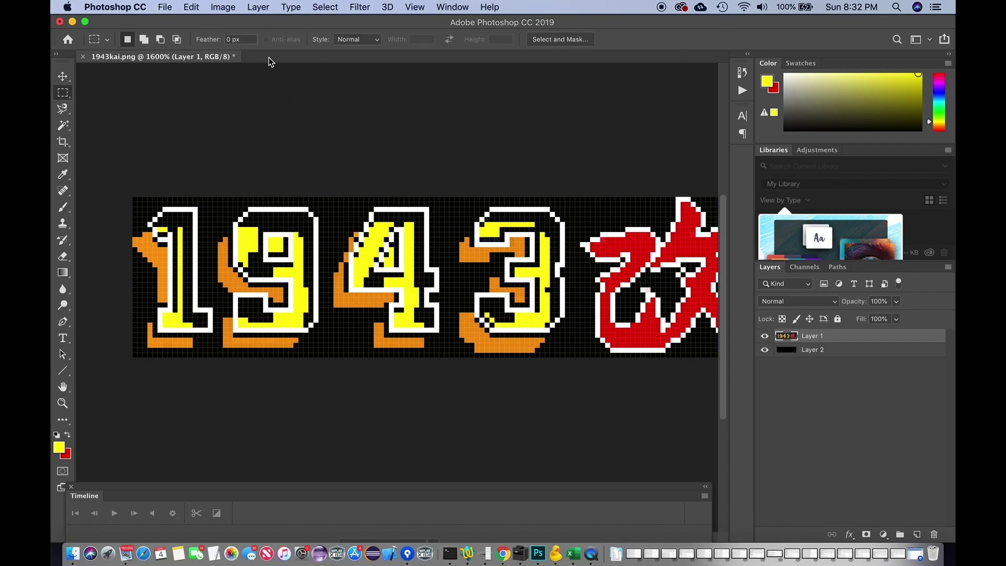
Set the foreground color to the orange of the 1's shadow, try selecting with Color Range, and deselect
{"action": "left_click", "coordinate": [59, 446]}
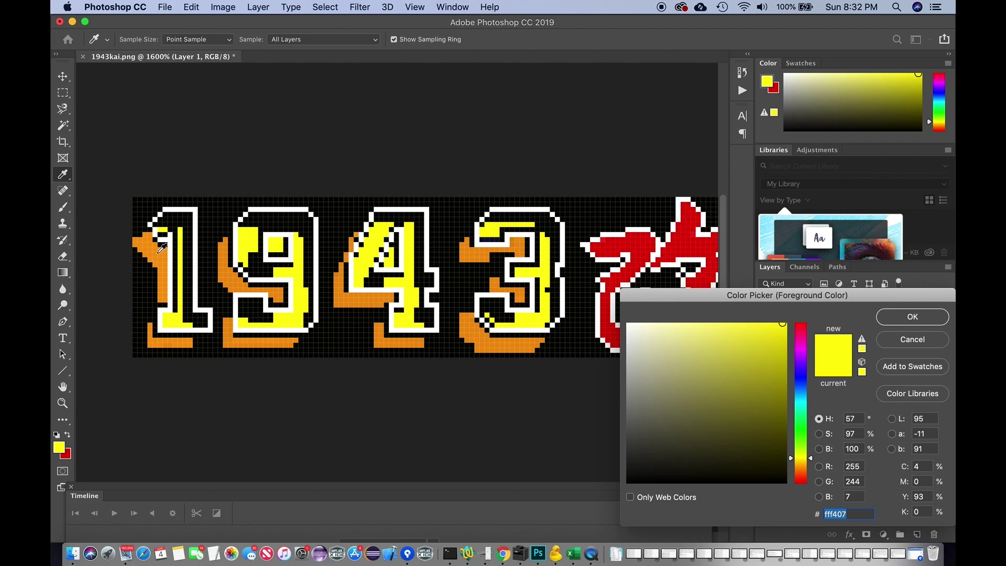
{"action": "left_click", "coordinate": [159, 253]}
{"action": "key", "text": "Return"}
{"action": "left_click", "coordinate": [325, 7]}
{"action": "left_click", "coordinate": [345, 133]}
{"action": "key", "text": "Return"}
{"action": "key", "text": "super+d"}
Select the orange shadows of the digits with Color Range, brush the orange foreground color over them, and deselect
{"action": "left_click", "coordinate": [325, 7]}
{"action": "left_click", "coordinate": [346, 133]}
{"action": "left_click", "coordinate": [882, 107]}
{"action": "scroll", "coordinate": [234, 375], "scroll_direction": "up", "scroll_amount": 3}
{"action": "key", "text": "b"}
{"action": "key", "text": "m"}
{"action": "key", "text": "super+d"}
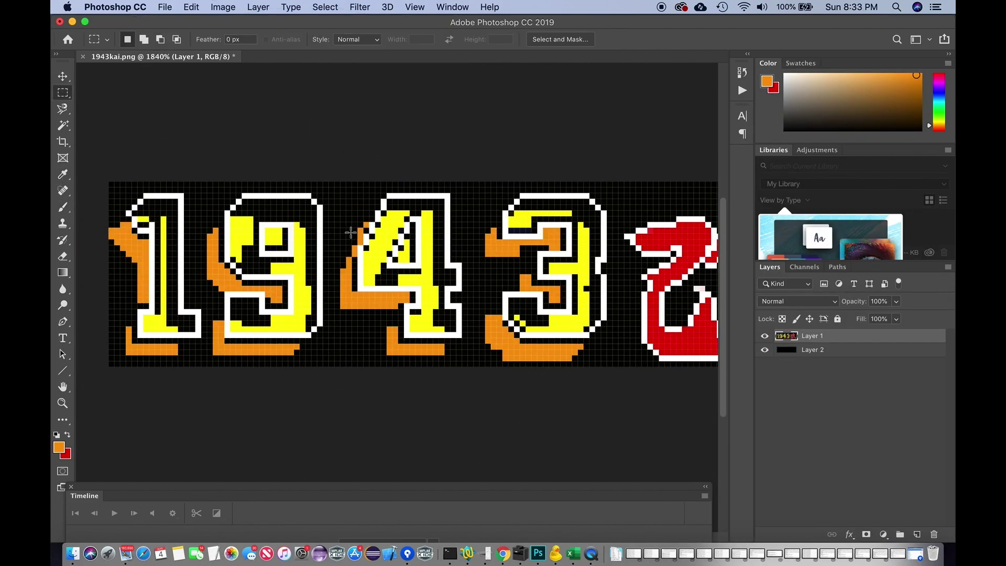
Select the white outlines of the digits and kanji with Color Range, sampling the 4's outline at fuzziness 35
{"action": "scroll", "coordinate": [351, 232], "scroll_direction": "down", "scroll_amount": 2}
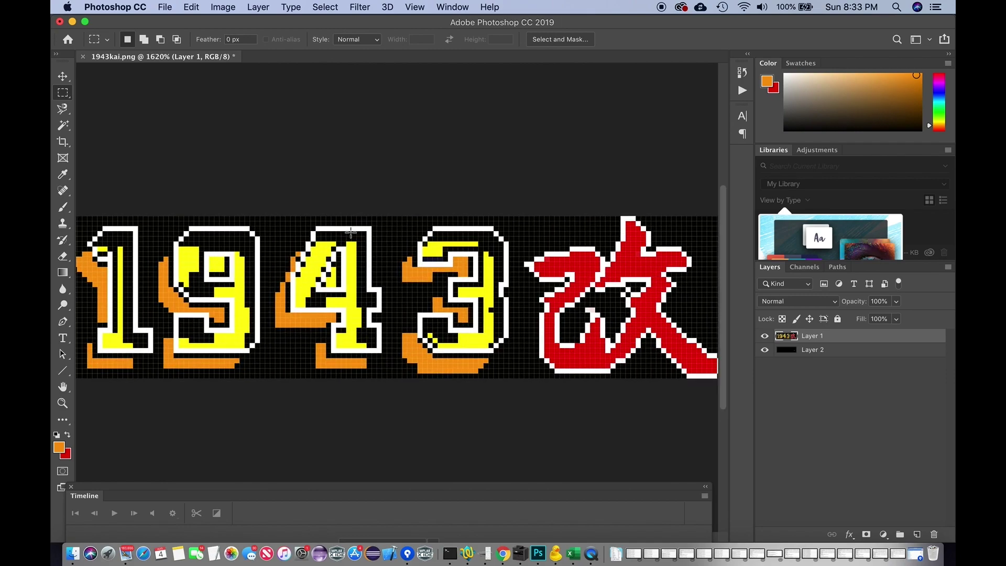
{"action": "left_click", "coordinate": [355, 7]}
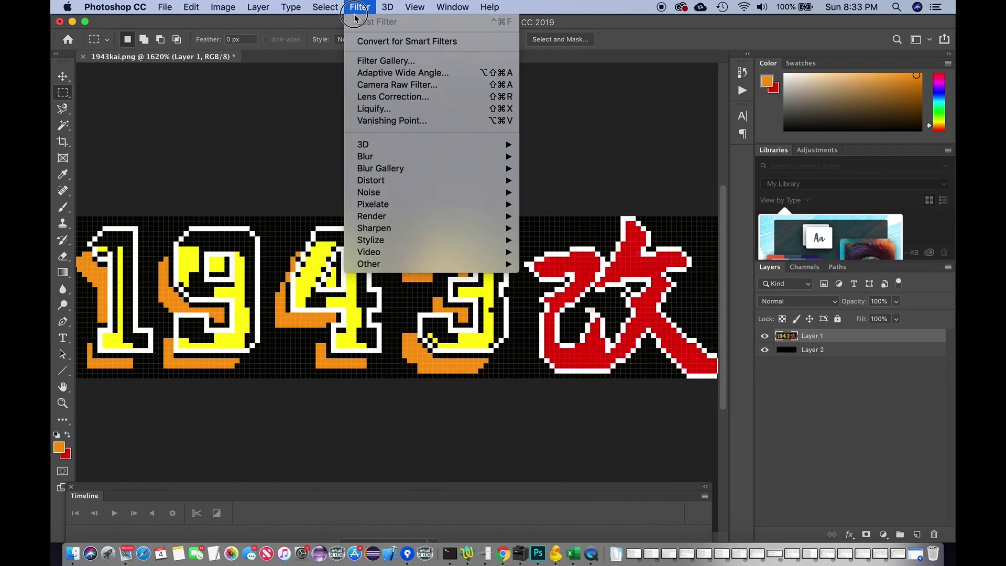
{"action": "mouse_move", "coordinate": [325, 7]}
{"action": "left_click", "coordinate": [348, 132]}
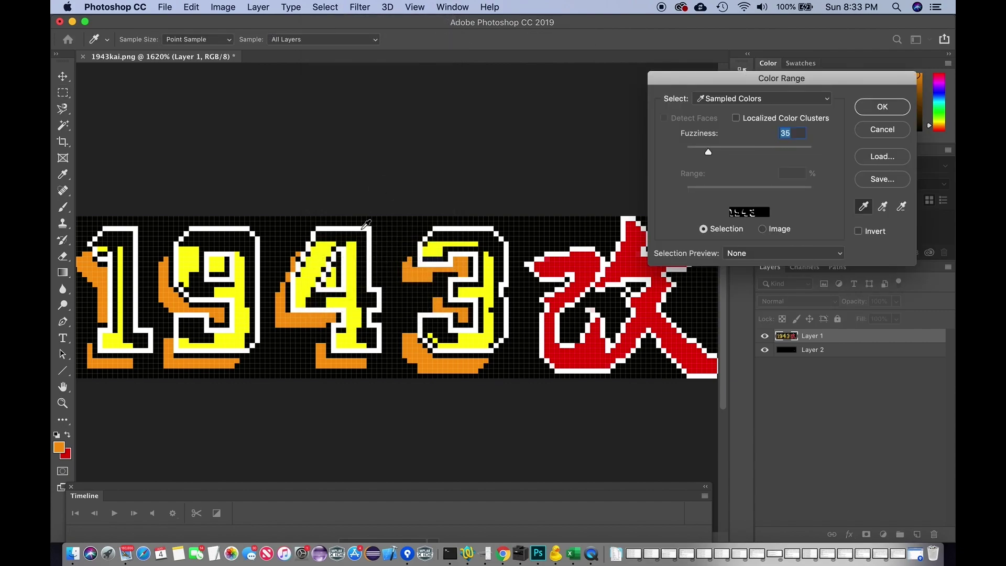
{"action": "left_click", "coordinate": [362, 229]}
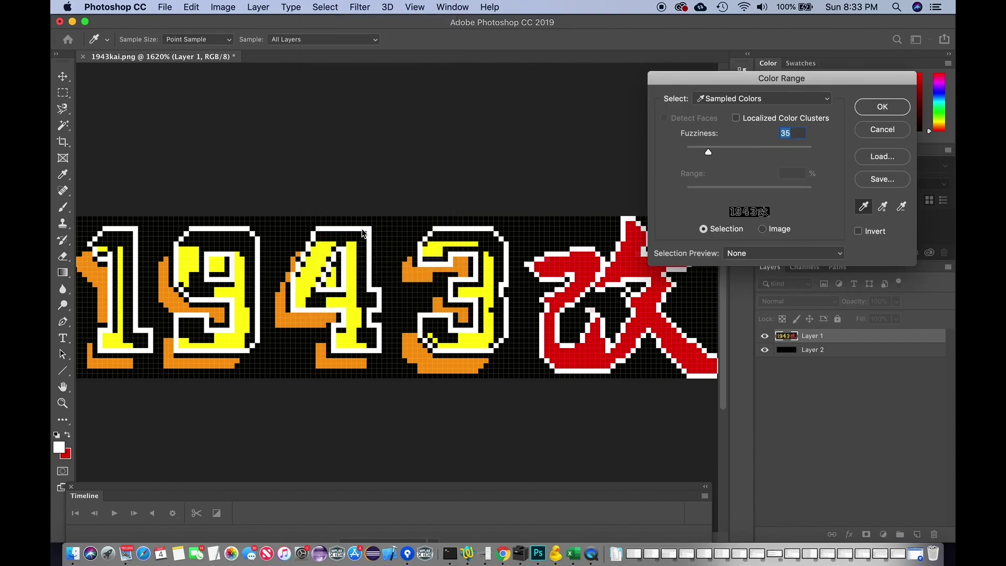
{"action": "left_click", "coordinate": [881, 108]}
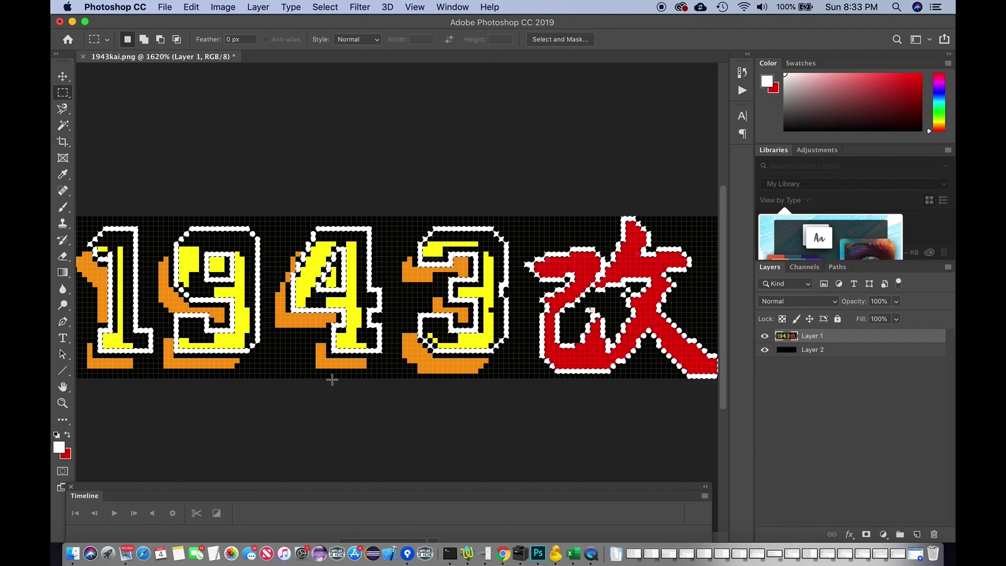
Brush white over the selected outlines with the size 89 brush and deselect
{"action": "scroll", "coordinate": [332, 379], "scroll_direction": "down", "scroll_amount": 2}
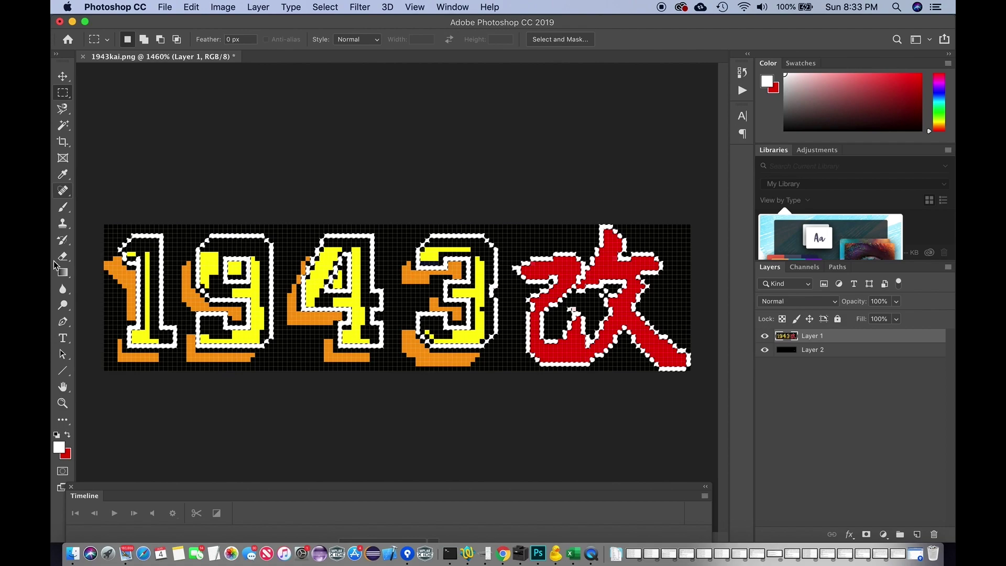
{"action": "left_click", "coordinate": [63, 207]}
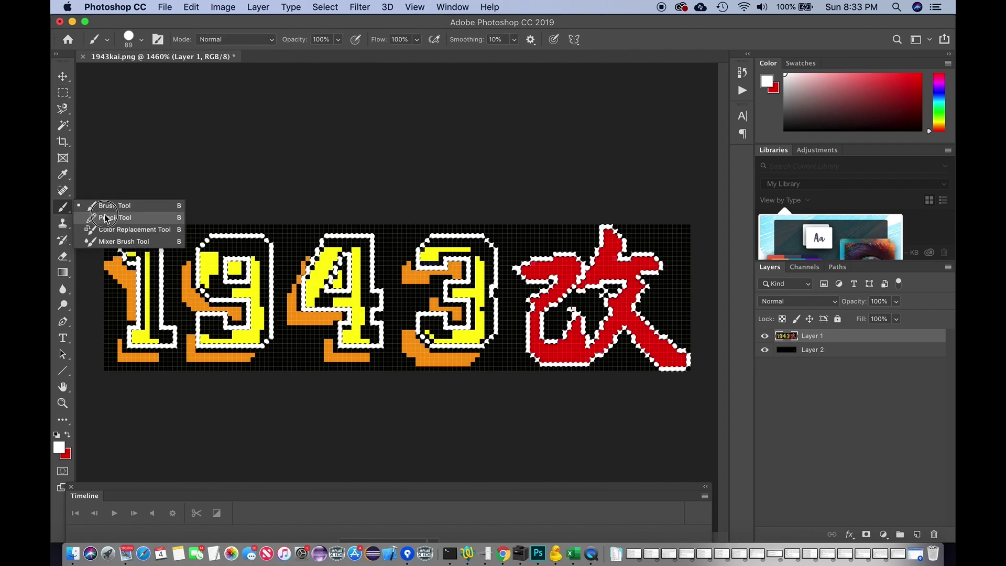
{"action": "left_click", "coordinate": [106, 204]}
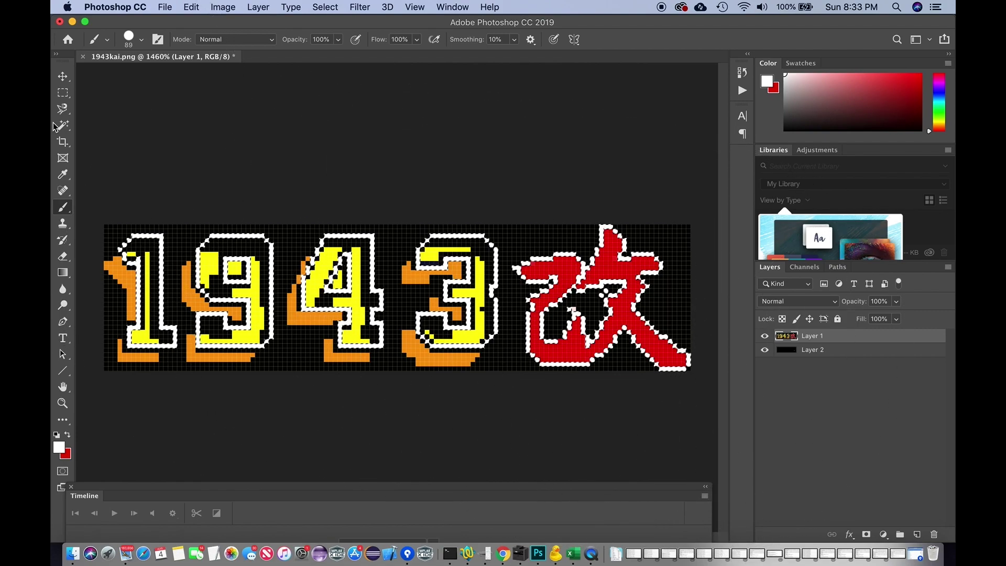
{"action": "key", "text": "super+d"}
{"action": "key", "text": "m"}
Reselect the white outlines with Color Range at fuzziness 0 to check for off-white pixels, and deselect
{"action": "left_click", "coordinate": [323, 7]}
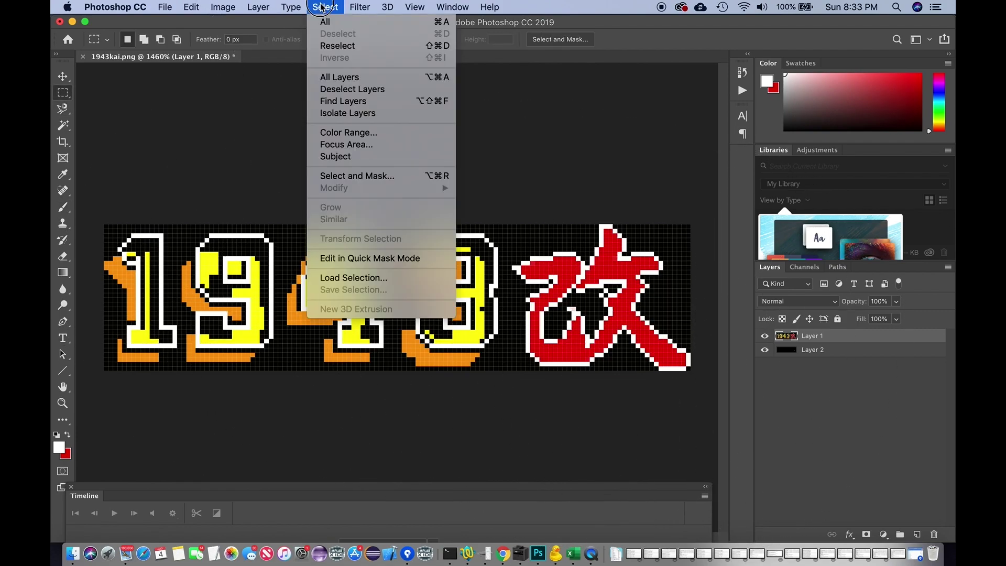
{"action": "left_click", "coordinate": [343, 131]}
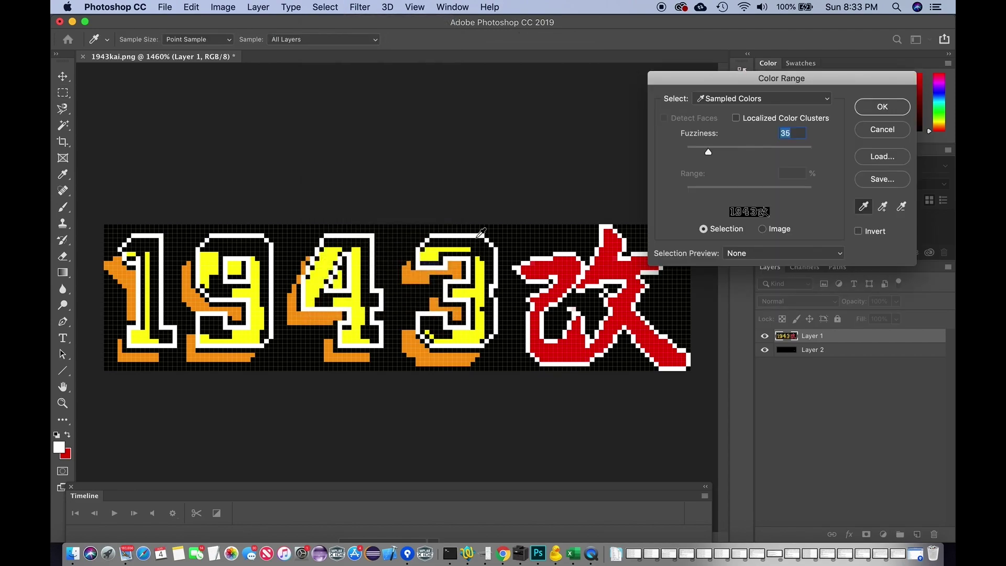
{"action": "left_click_drag", "start_coordinate": [709, 155], "coordinate": [568, 136]}
{"action": "left_click", "coordinate": [884, 107]}
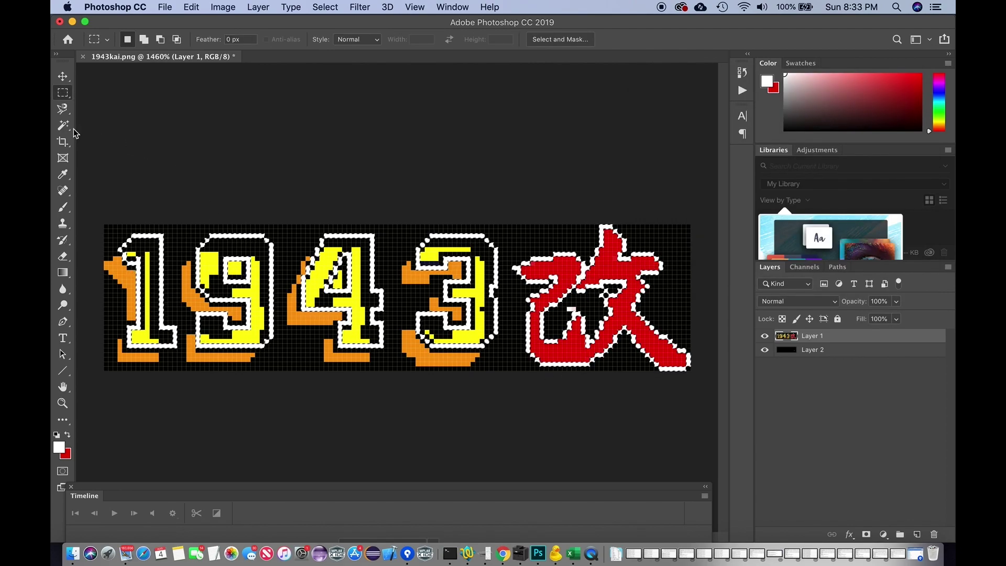
{"action": "key", "text": "super+d"}
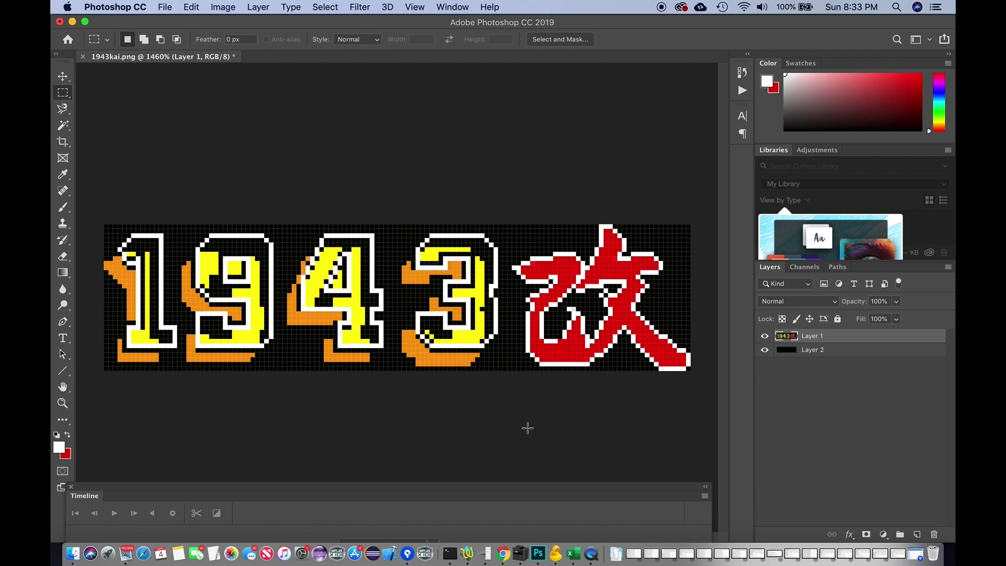
Select the kanji's red with Color Range at fuzziness 0 and examine closely which pixels are left out
{"action": "left_click", "coordinate": [291, 7]}
{"action": "mouse_move", "coordinate": [324, 7]}
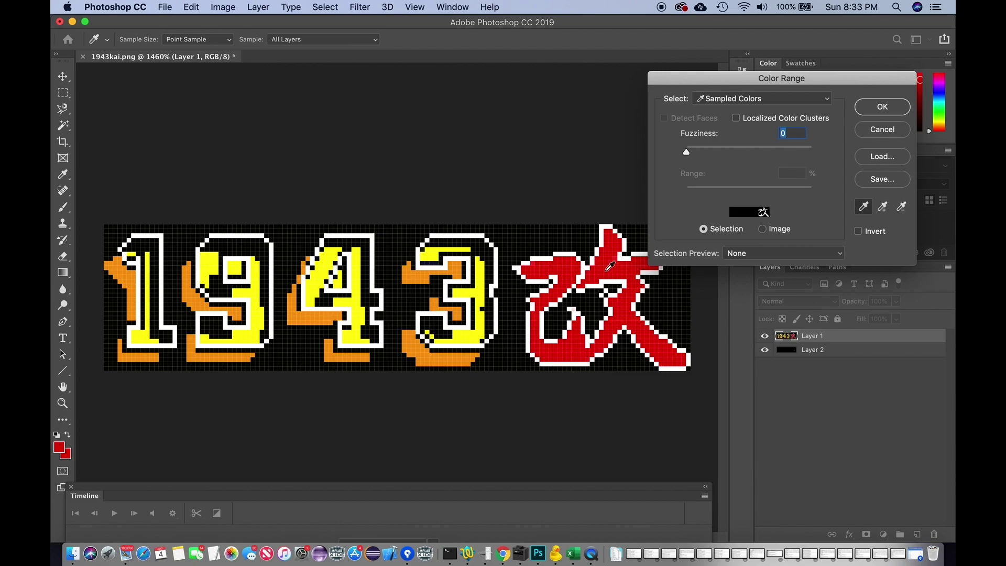
{"action": "key", "text": "Return"}
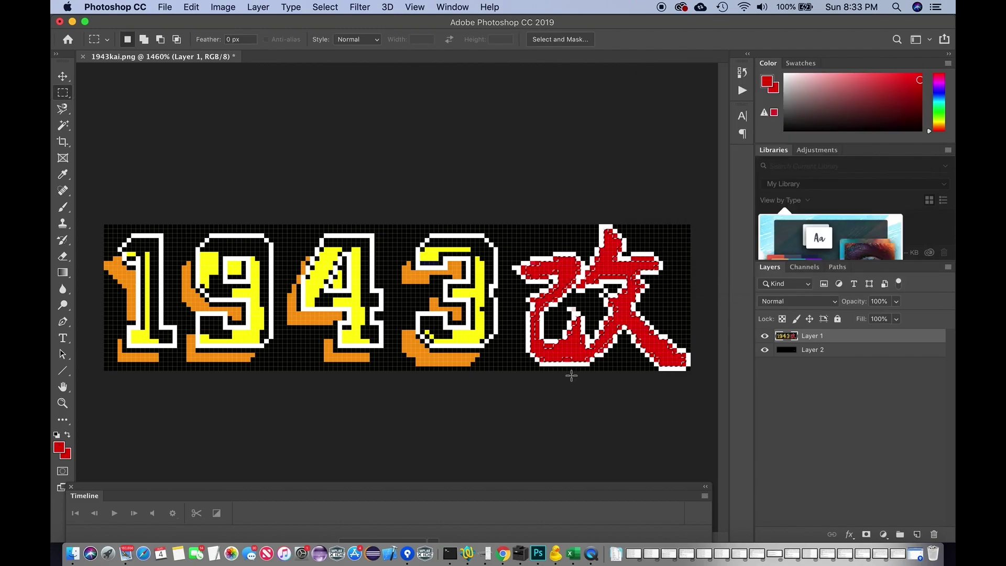
{"action": "scroll", "coordinate": [571, 376], "scroll_direction": "up", "scroll_amount": 3}
{"action": "scroll", "coordinate": [571, 376], "scroll_direction": "up", "scroll_amount": 3}
{"action": "scroll", "coordinate": [570, 376], "scroll_direction": "right", "scroll_amount": 8}
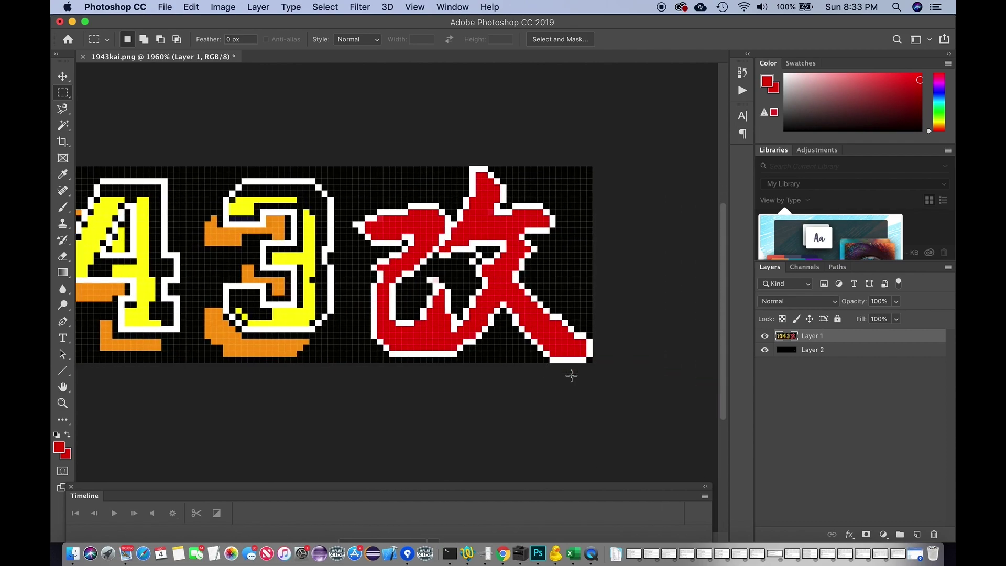
Raise the Color Range fuzziness to 42 for the kanji's red, apply it to the current selection, and deselect
{"action": "left_click", "coordinate": [325, 7]}
{"action": "left_click", "coordinate": [340, 132]}
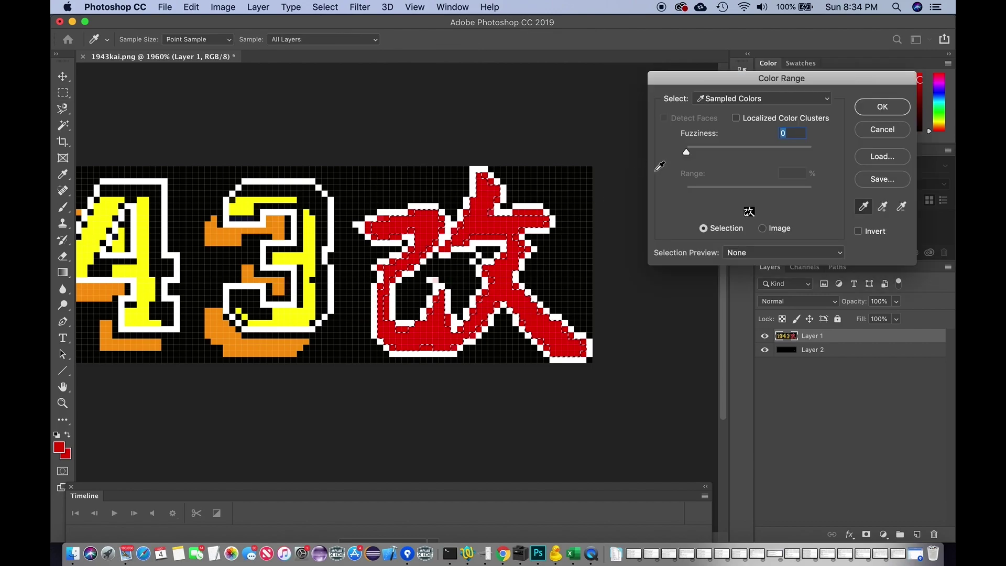
{"action": "left_click_drag", "start_coordinate": [686, 151], "coordinate": [712, 152]}
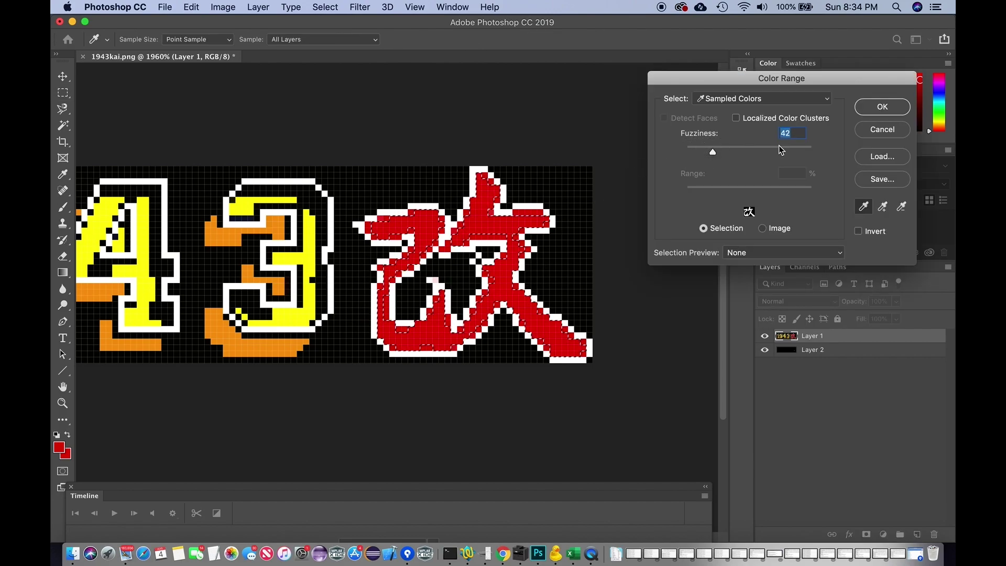
{"action": "left_click", "coordinate": [881, 107]}
{"action": "left_click", "coordinate": [590, 264]}
Select the kanji's red fill with Color Range at fuzziness 42, brush the red foreground color over it, and deselect
{"action": "left_click", "coordinate": [326, 7]}
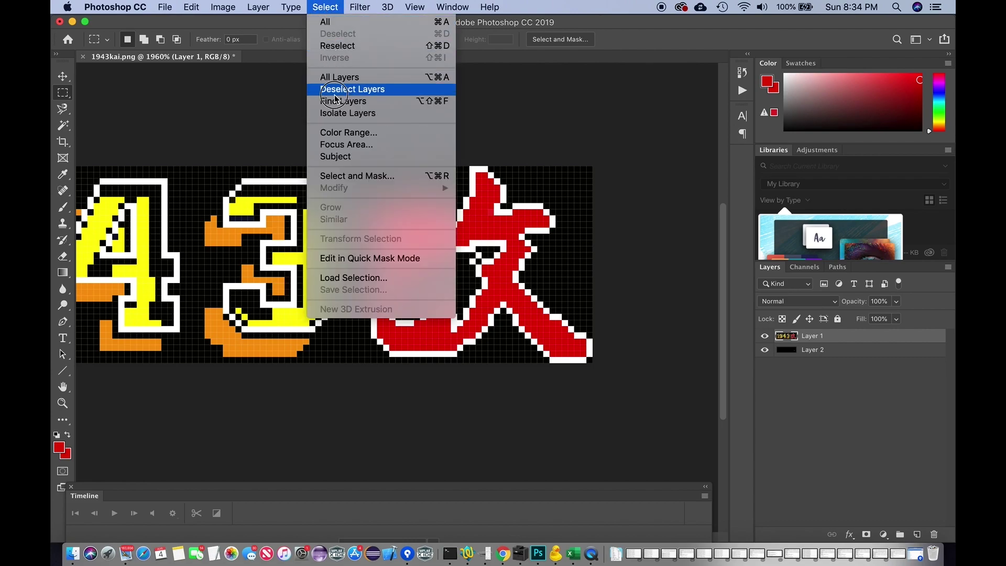
{"action": "left_click", "coordinate": [346, 133]}
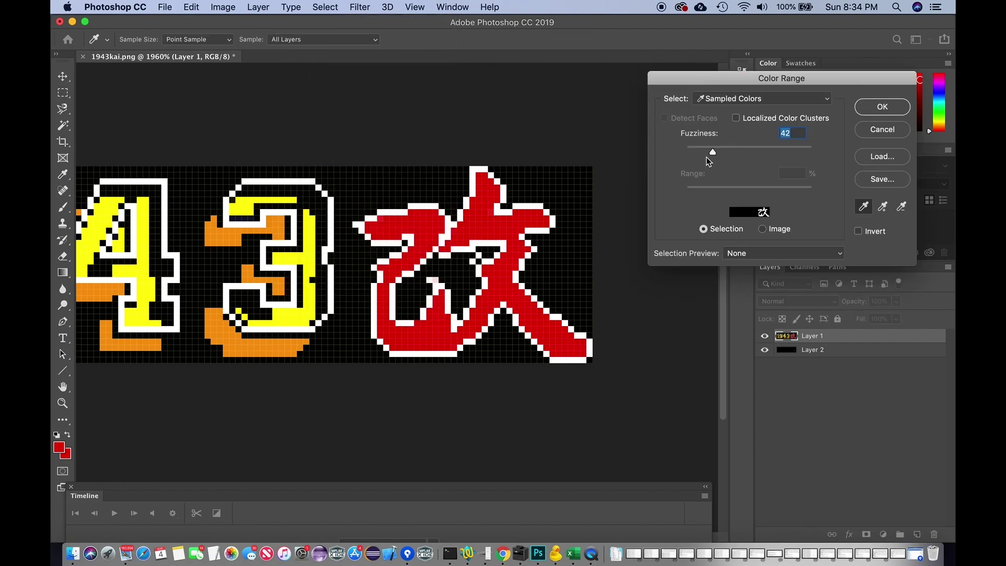
{"action": "left_click", "coordinate": [871, 111]}
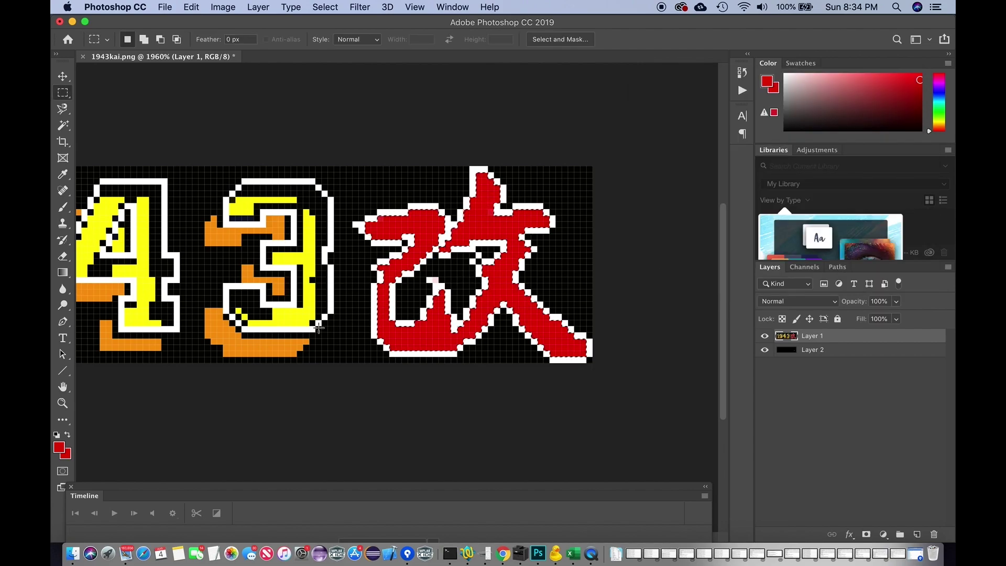
{"action": "left_click", "coordinate": [76, 207]}
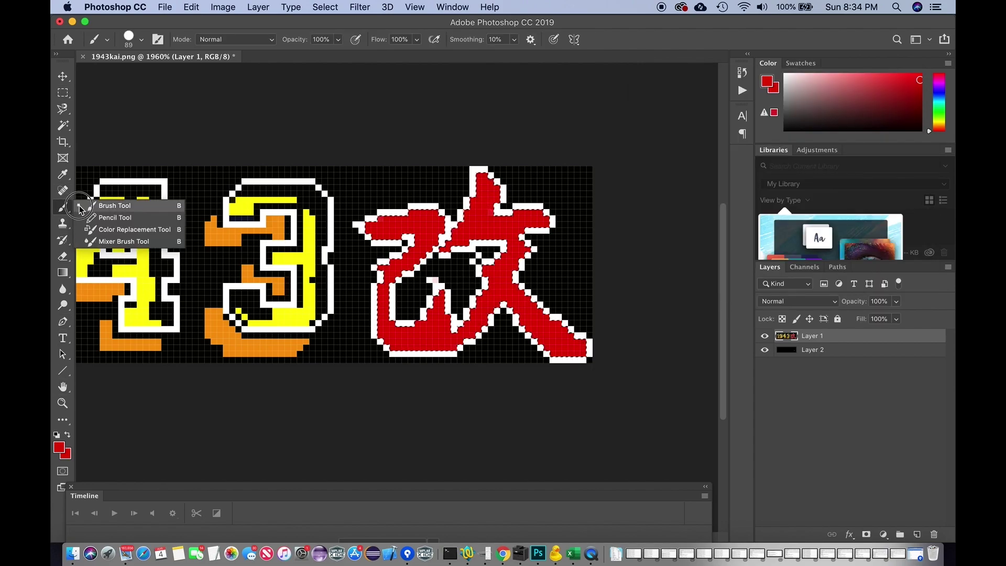
{"action": "left_click", "coordinate": [80, 205]}
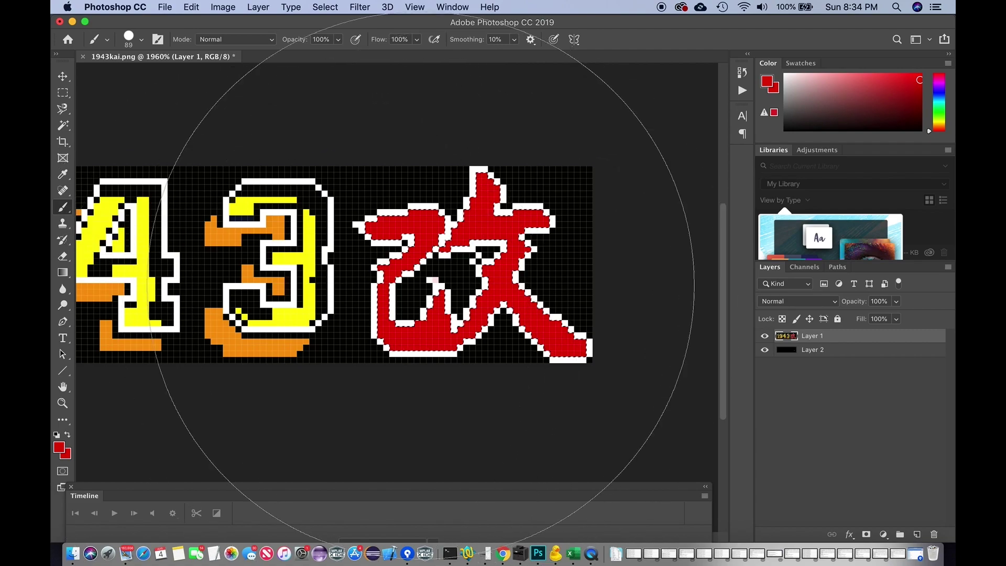
{"action": "key", "text": "m"}
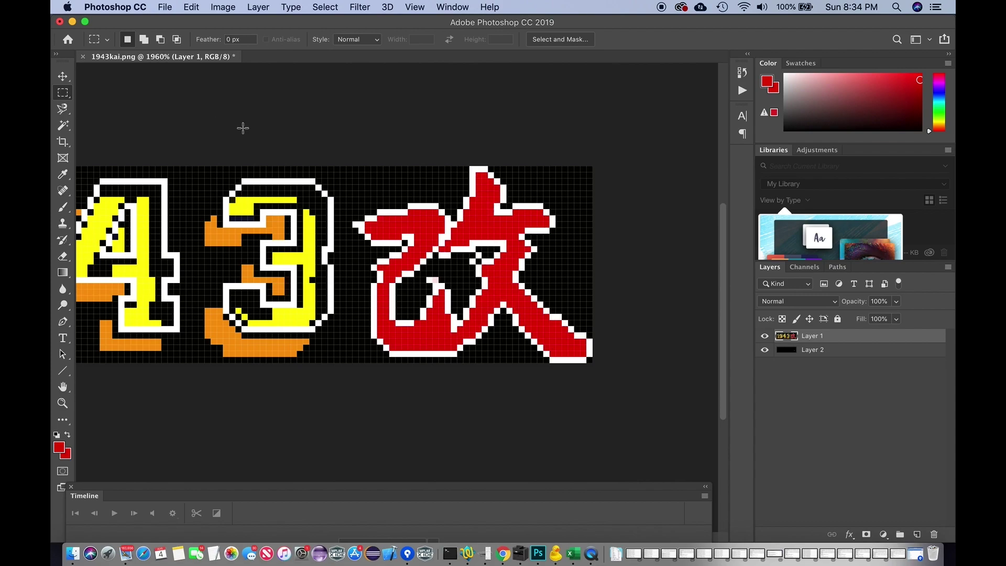
Check the kanji's red fill with Color Range at fuzziness 91, deselect, and switch to the Pencil tool
{"action": "left_click", "coordinate": [324, 7]}
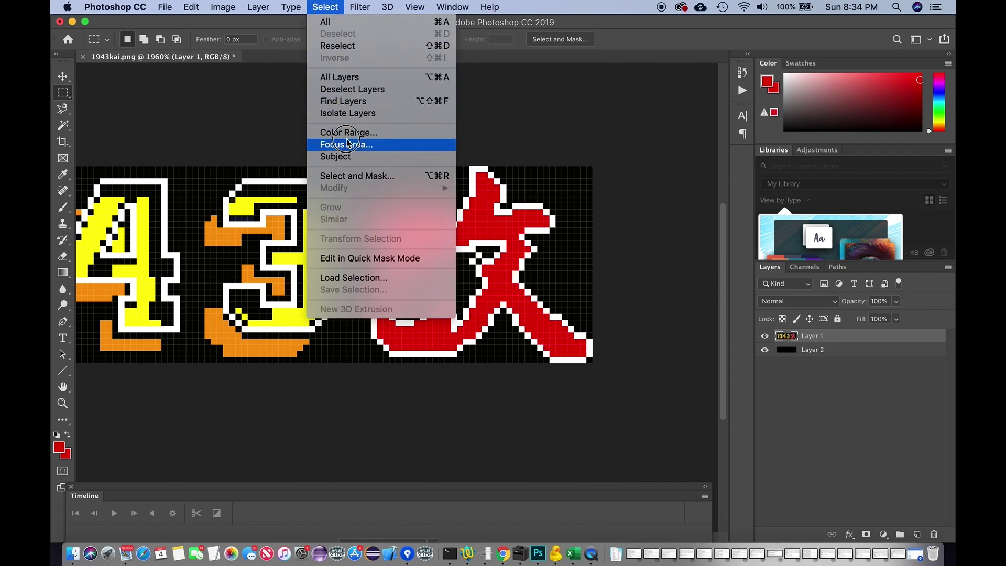
{"action": "left_click", "coordinate": [352, 133]}
{"action": "left_click", "coordinate": [483, 230]}
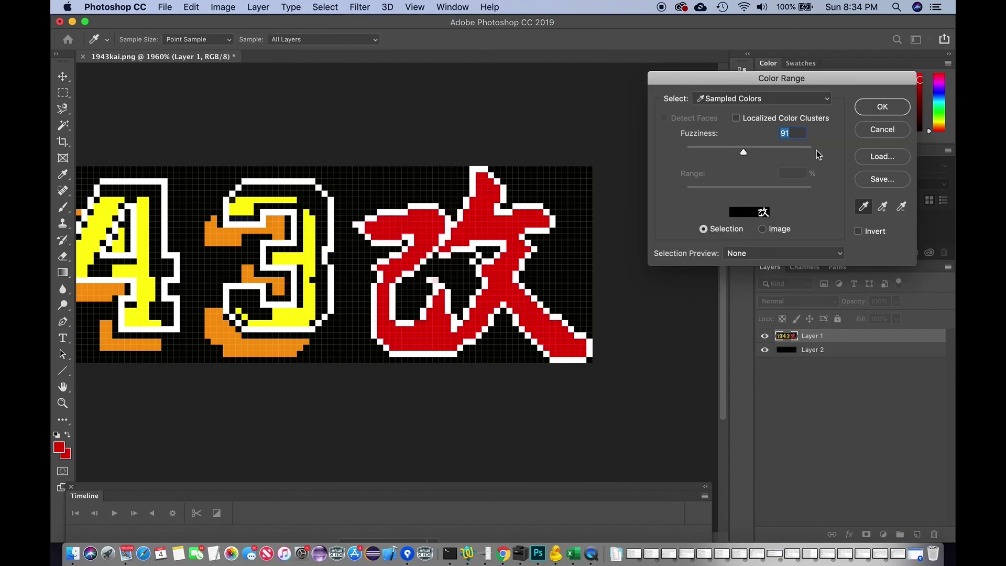
{"action": "left_click", "coordinate": [909, 110]}
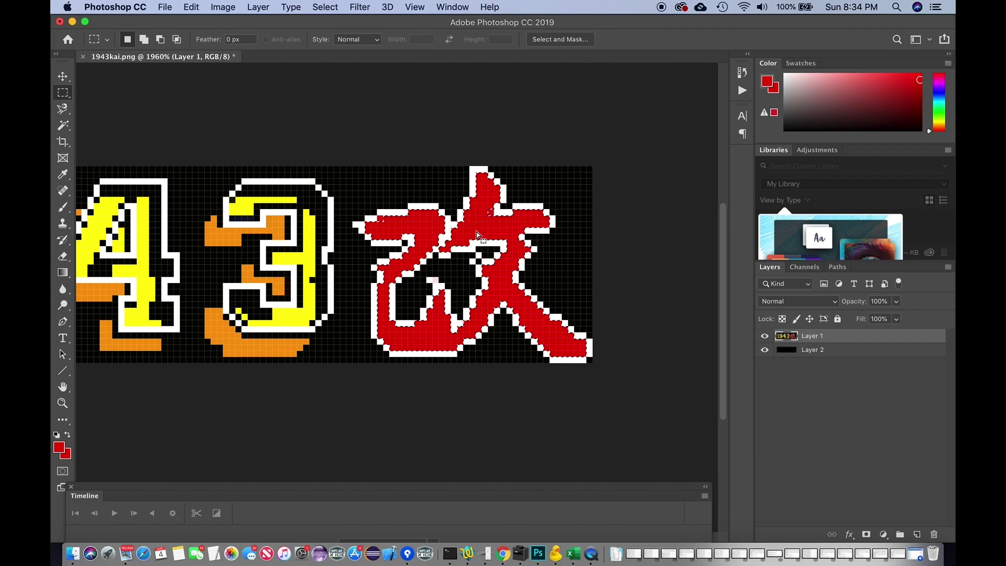
{"action": "key", "text": "super+d"}
{"action": "key", "text": "b"}
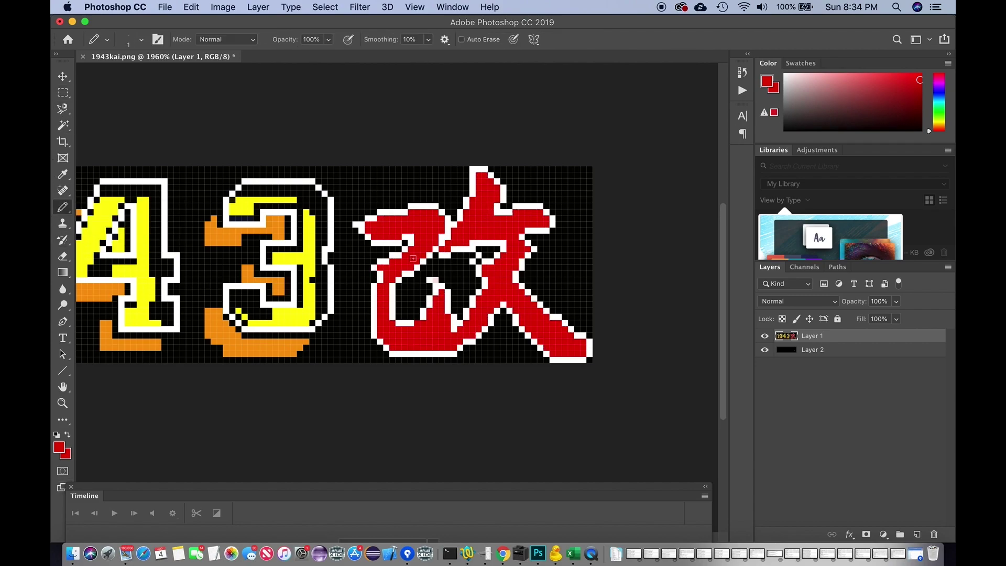
Check the kanji's red fill with Color Range at fuzziness 0 while keeping the Rectangular Marquee tool active
{"action": "left_click", "coordinate": [324, 7]}
{"action": "left_click", "coordinate": [336, 117]}
{"action": "key", "text": "Return"}
{"action": "key", "text": "m"}
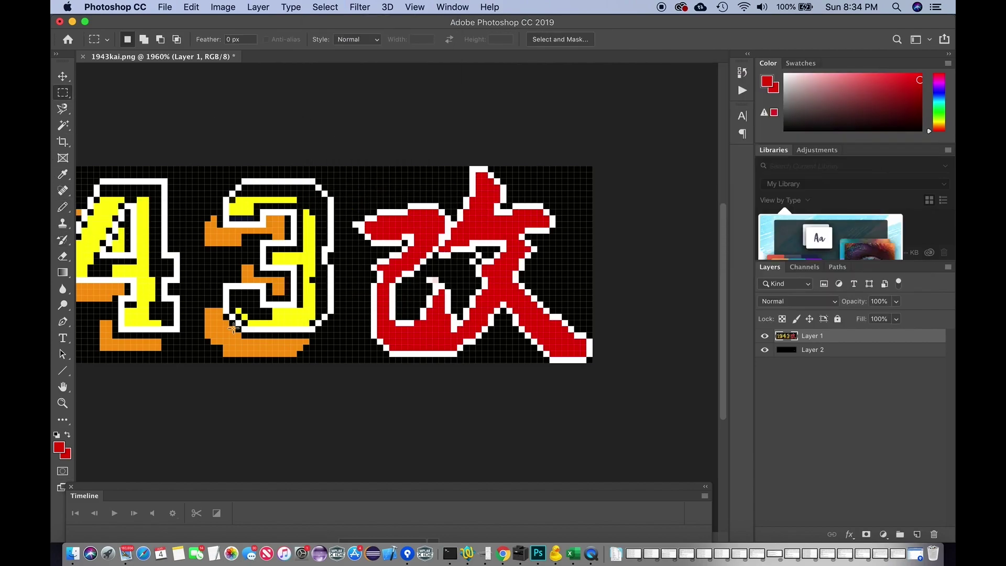
{"action": "left_click", "coordinate": [66, 207]}
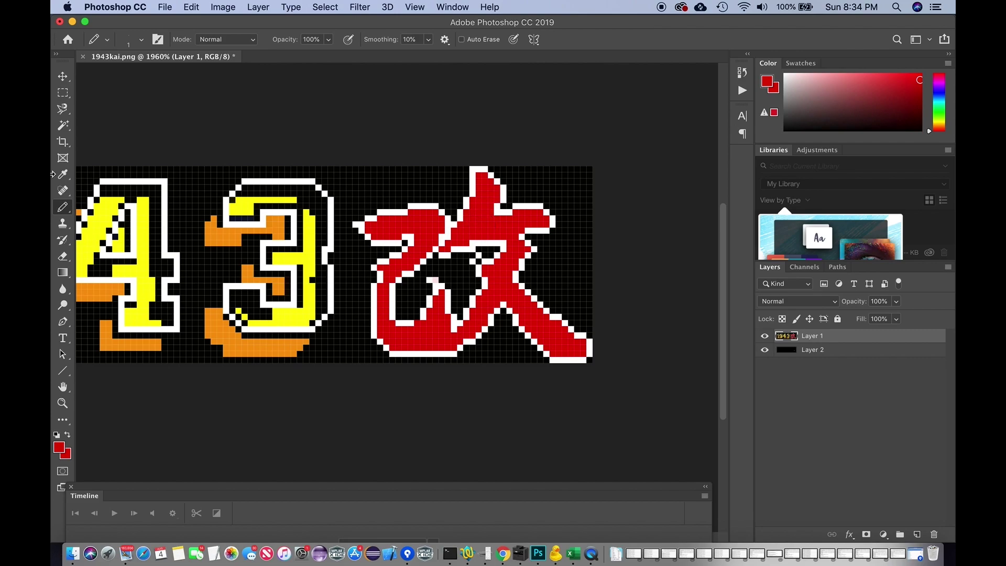
{"action": "left_click", "coordinate": [62, 93]}
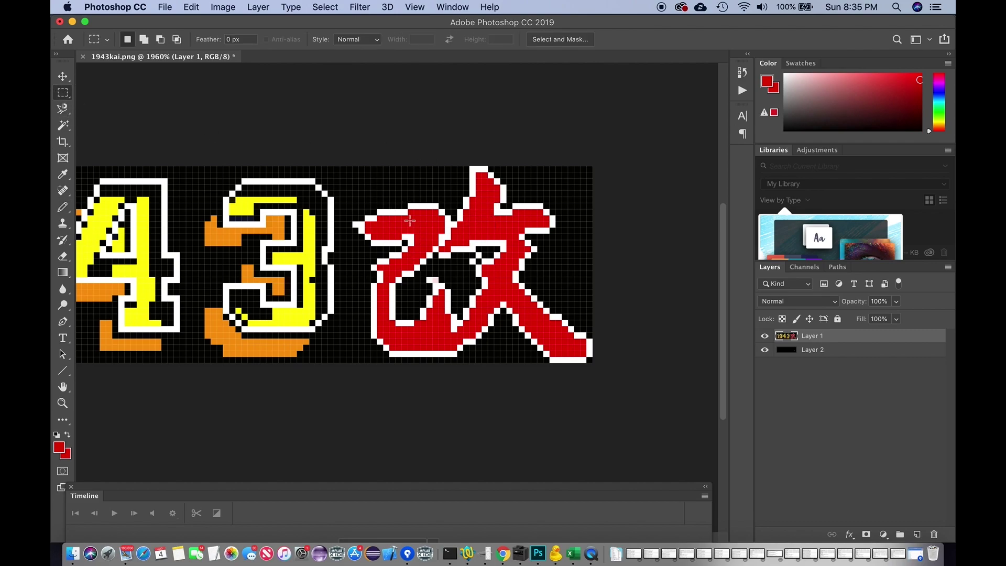
{"action": "left_click", "coordinate": [328, 7]}
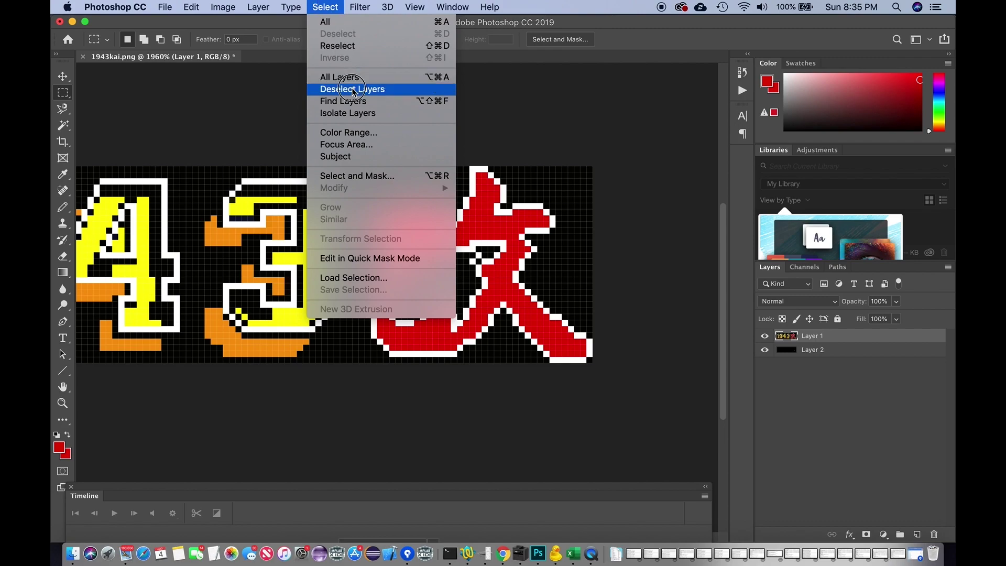
{"action": "left_click", "coordinate": [350, 131]}
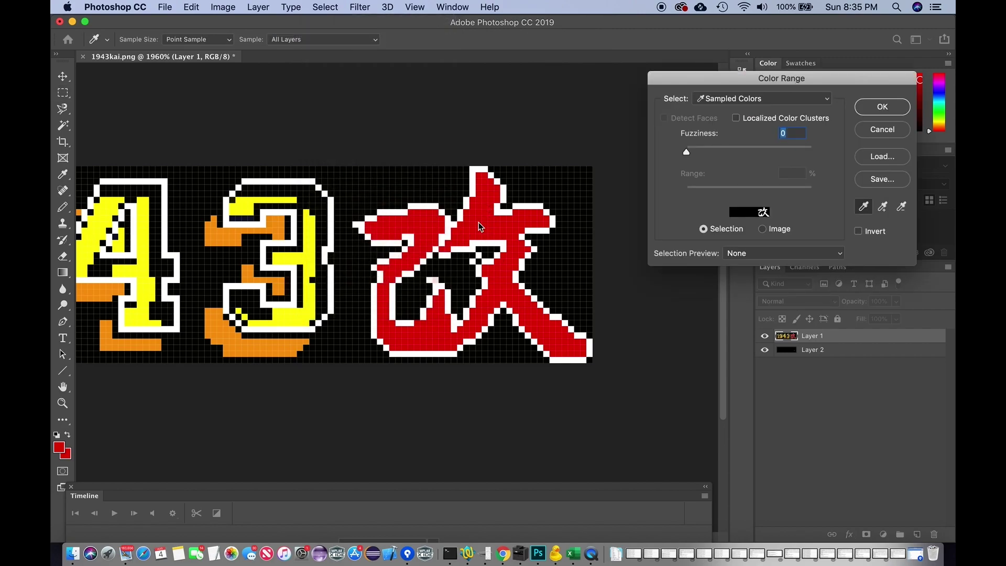
{"action": "key", "text": "Return"}
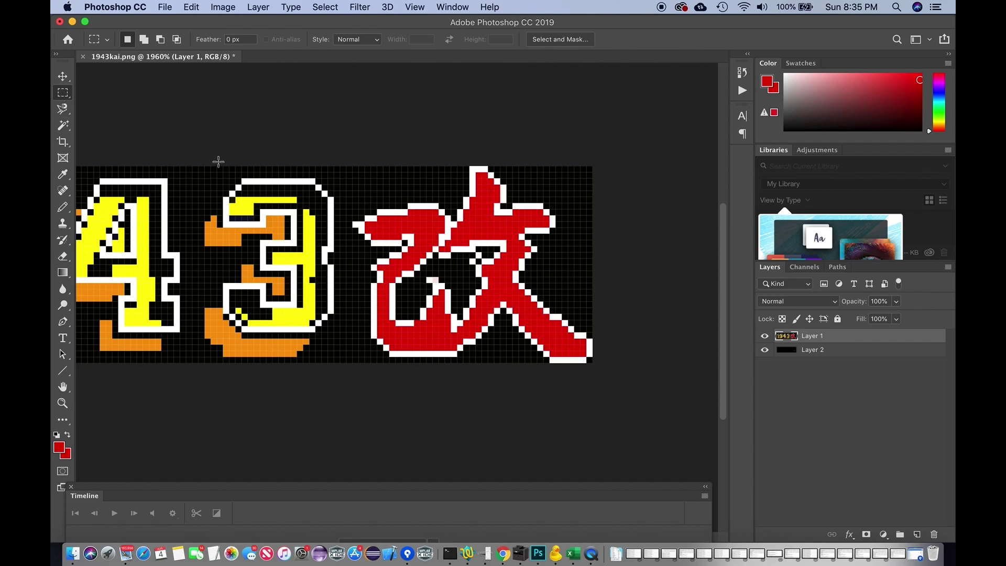
Examine the whole 1943 kanji logo at 1600% for stray pixels and clean outlines
{"action": "key", "text": "super+minus"}
{"action": "key", "text": "super+minus"}
{"action": "key", "text": "super+minus"}
{"action": "key", "text": "super+equal"}
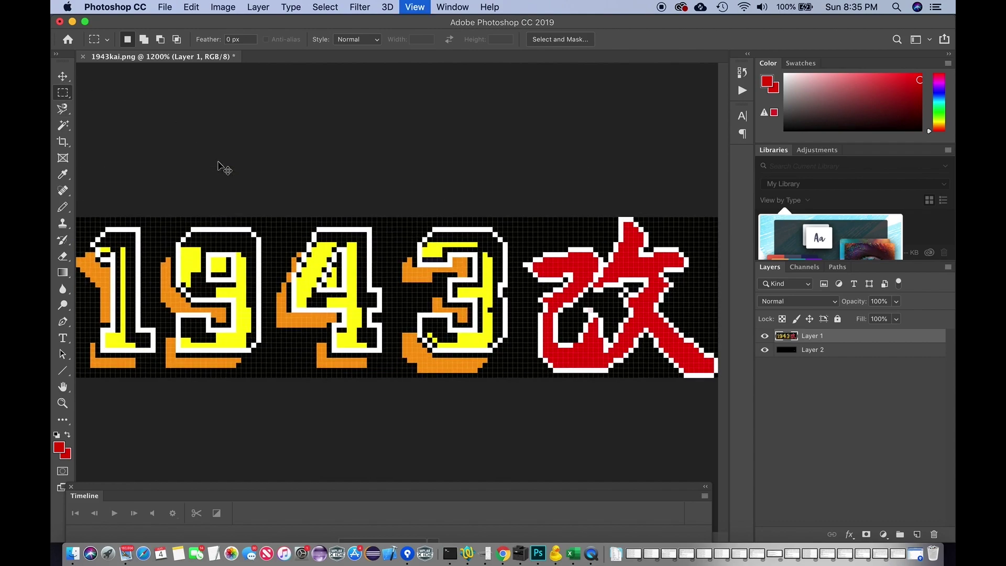
{"action": "key", "text": "super+minus"}
{"action": "key", "text": "super+equal"}
{"action": "key", "text": "super+equal"}
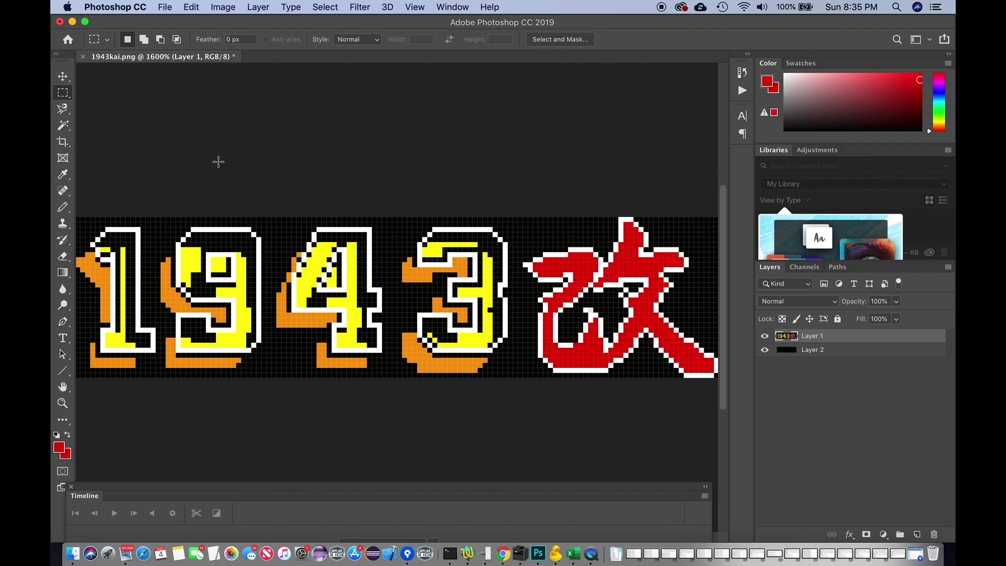
{"action": "scroll", "coordinate": [219, 162], "scroll_direction": "down", "scroll_amount": 2}
{"action": "scroll", "coordinate": [219, 161], "scroll_direction": "left", "scroll_amount": 3}
{"action": "scroll", "coordinate": [218, 161], "scroll_direction": "right", "scroll_amount": 3}
{"action": "scroll", "coordinate": [218, 162], "scroll_direction": "left", "scroll_amount": 1}
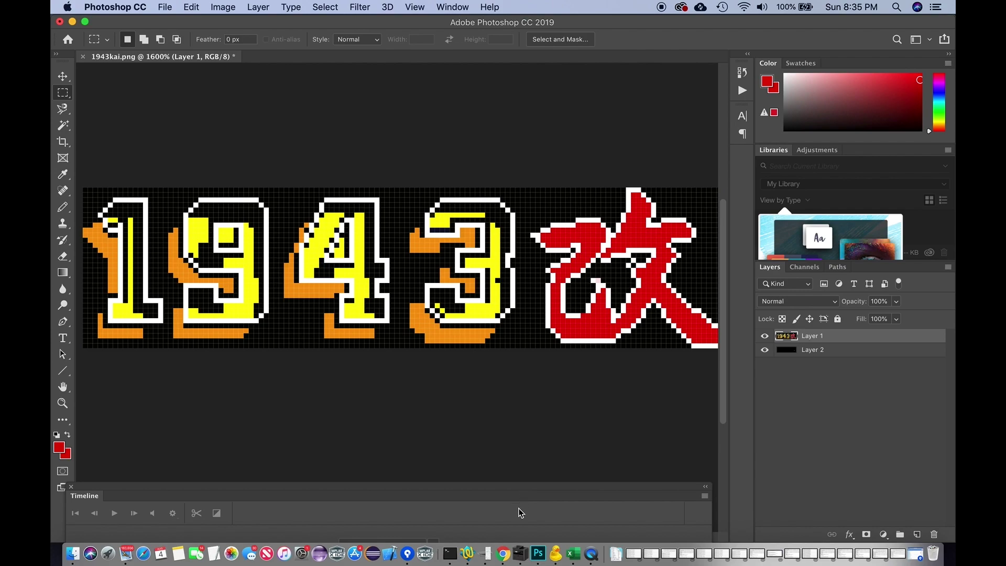
Switch to Chrome and open the pixel art guide on pixelcade.org in place of the Manual page
{"action": "left_click", "coordinate": [503, 556]}
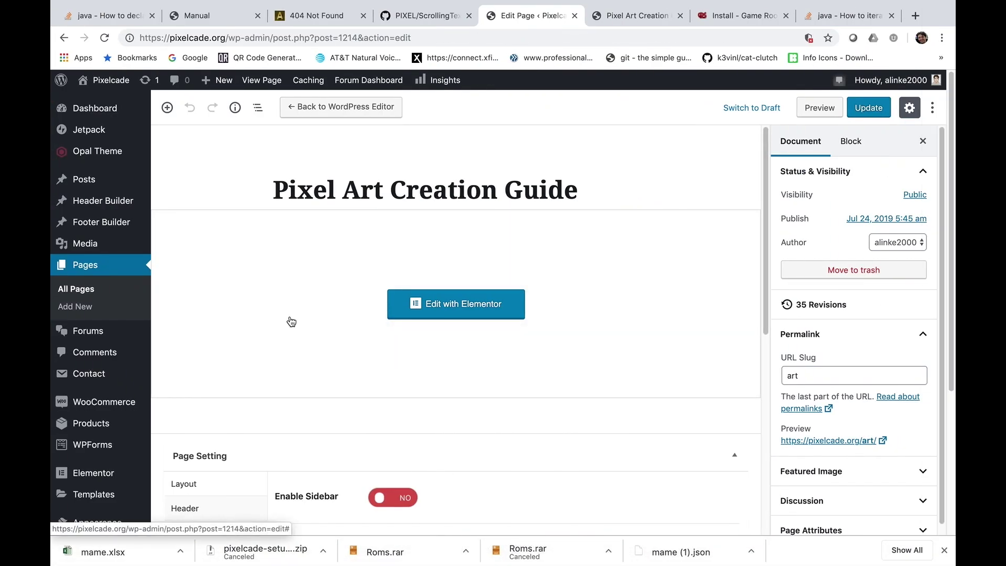
{"action": "left_click", "coordinate": [217, 16]}
{"action": "left_click", "coordinate": [233, 39]}
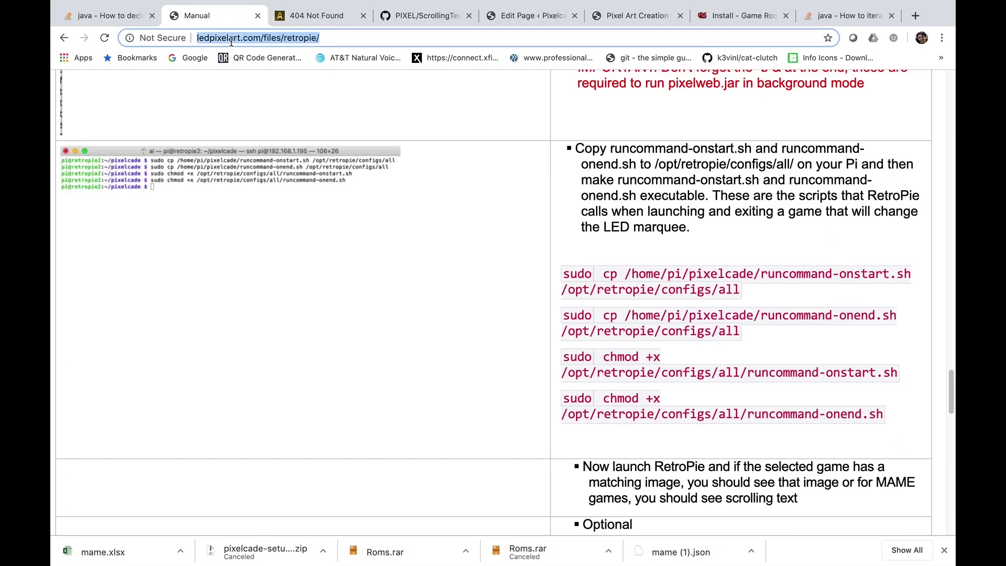
{"action": "type", "text": "pixelcad."}
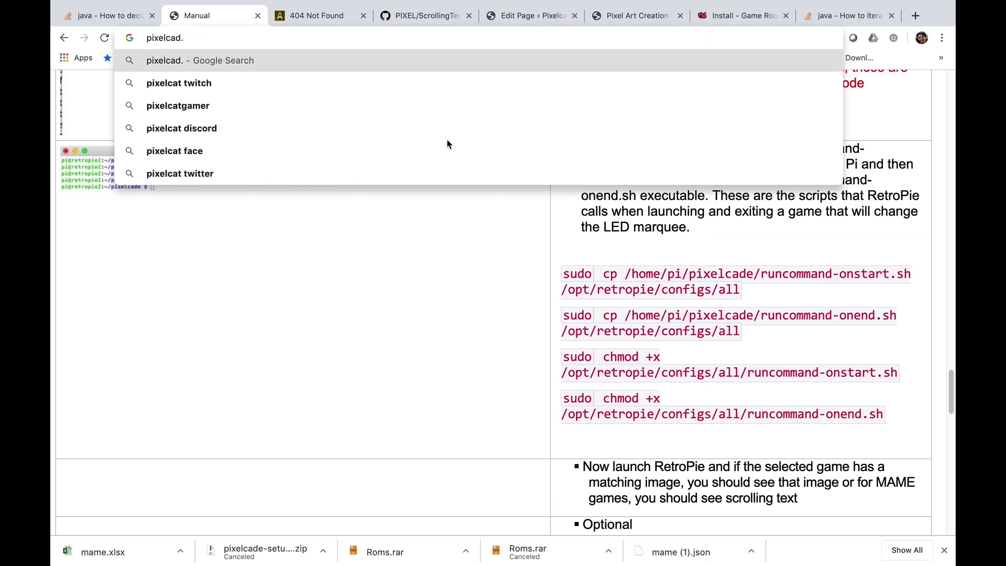
{"action": "key", "text": "BackSpace"}
{"action": "type", "text": "e.org"}
{"action": "key", "text": "Return"}
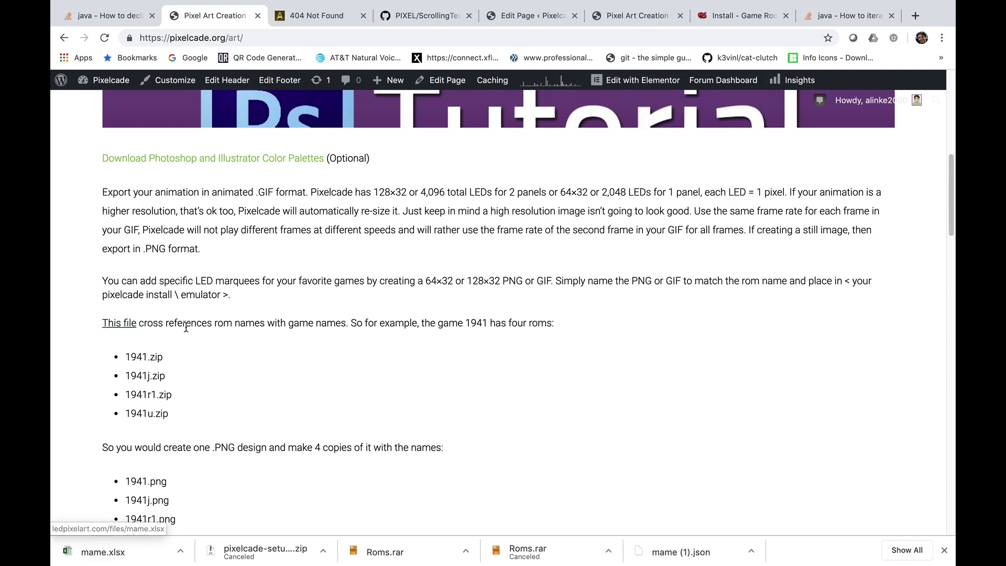
Download the file that cross-references rom names with game names and open it full screen in Excel
{"action": "left_click", "coordinate": [114, 324]}
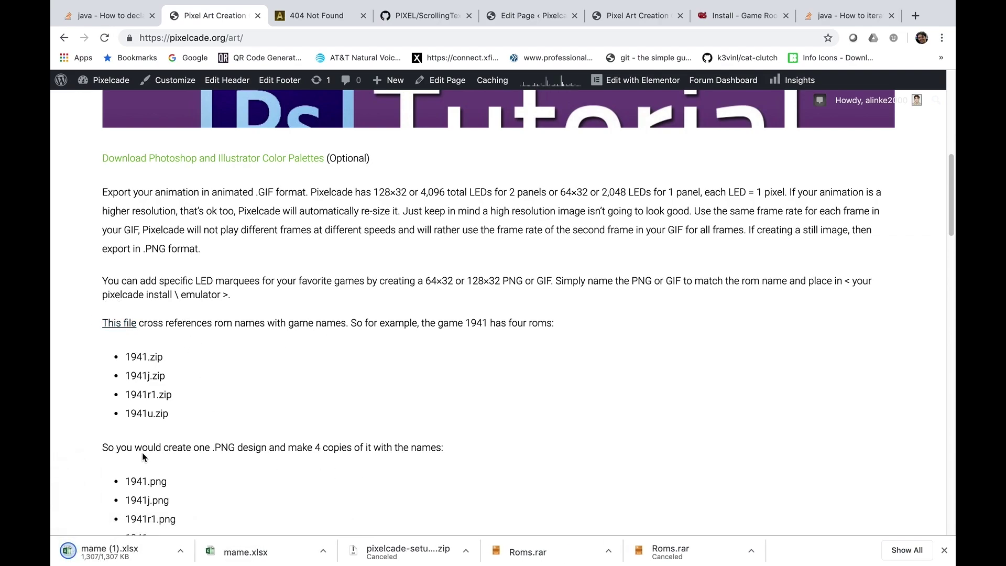
{"action": "left_click", "coordinate": [180, 549]}
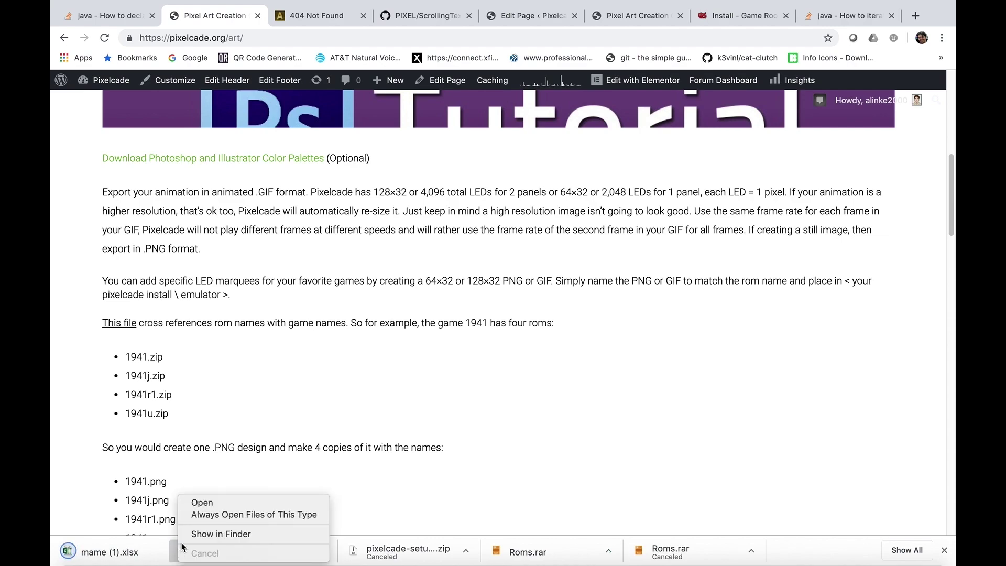
{"action": "left_click", "coordinate": [212, 503]}
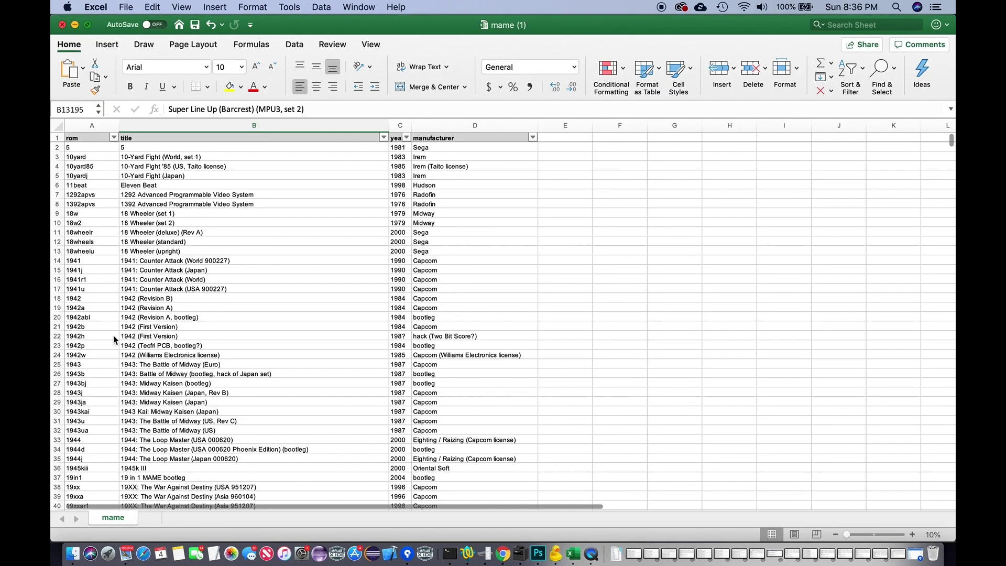
{"action": "key", "text": "ctrl+super+f"}
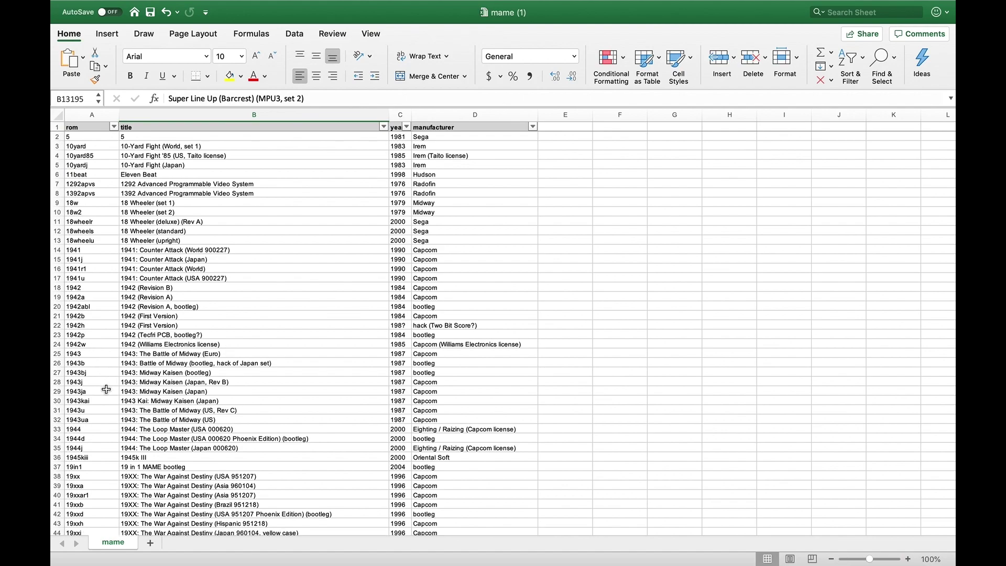
Find the title "1943 Kai: Midway Kaisen (Japan)" in the mame sheet and enlarge the rows around it
{"action": "left_click", "coordinate": [148, 393]}
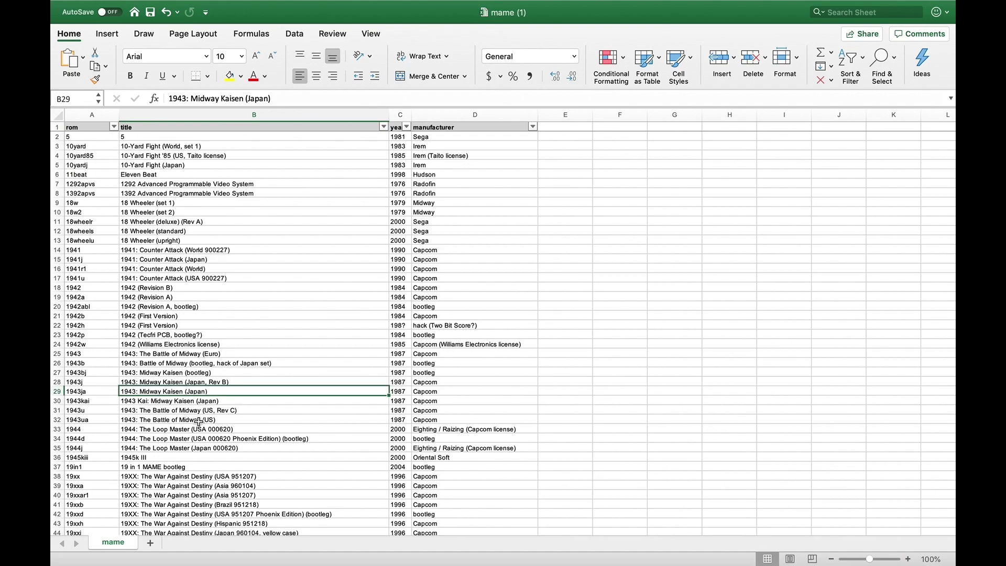
{"action": "left_click", "coordinate": [172, 406]}
{"action": "left_click", "coordinate": [199, 402]}
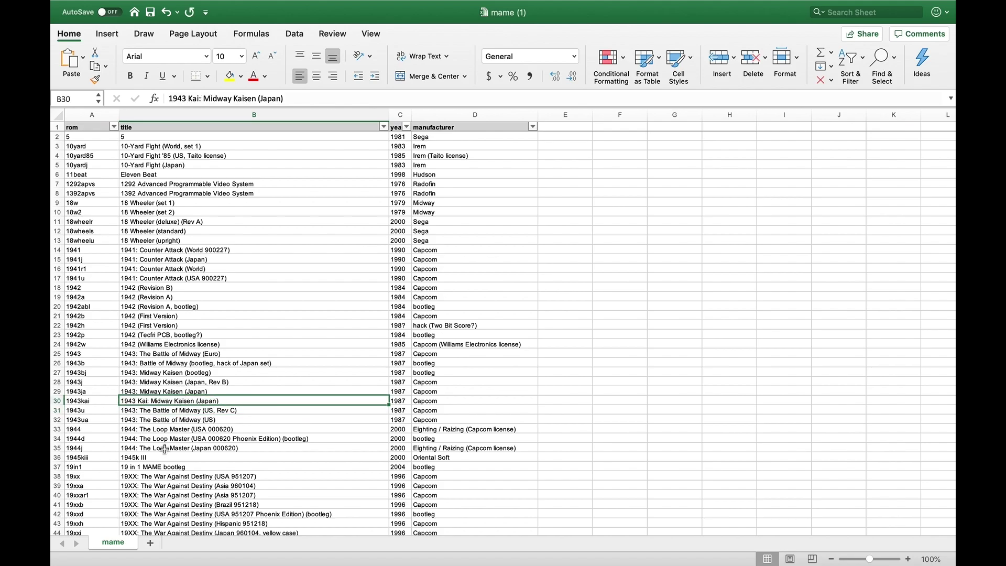
{"action": "scroll", "coordinate": [165, 449], "scroll_direction": "up", "scroll_amount": 6}
{"action": "scroll", "coordinate": [236, 388], "scroll_direction": "down", "scroll_amount": 5}
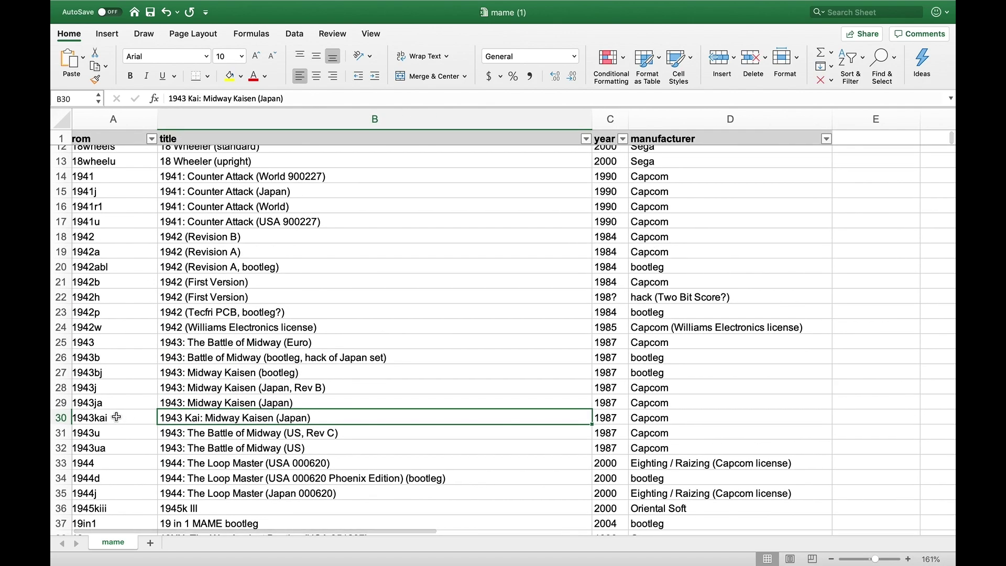
Select the rom name 1943kai in cell A30 and highlight its text to check the required file name
{"action": "left_click", "coordinate": [116, 417]}
{"action": "left_click", "coordinate": [202, 419]}
{"action": "left_click", "coordinate": [136, 420]}
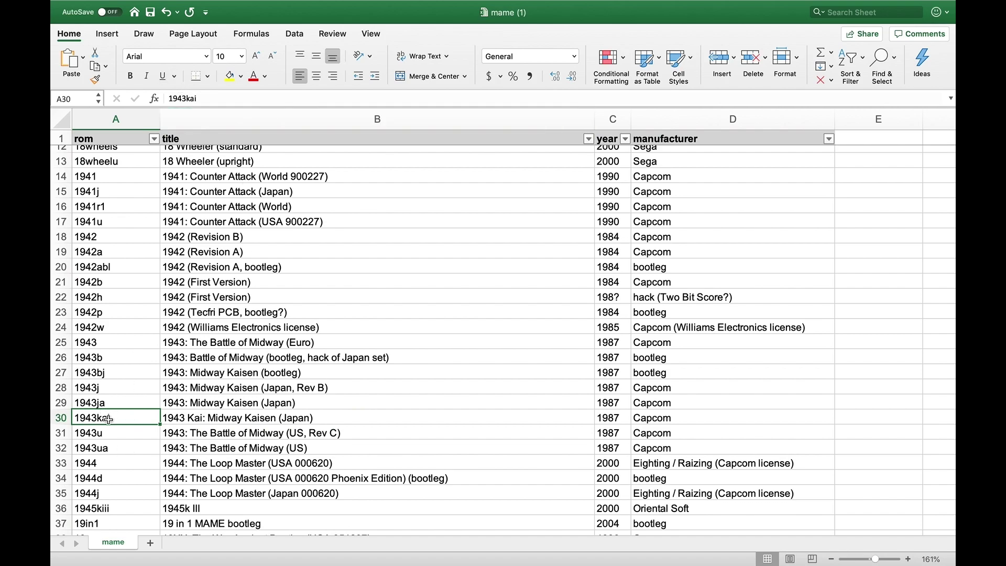
{"action": "left_click", "coordinate": [211, 100]}
{"action": "double_click", "coordinate": [211, 100]}
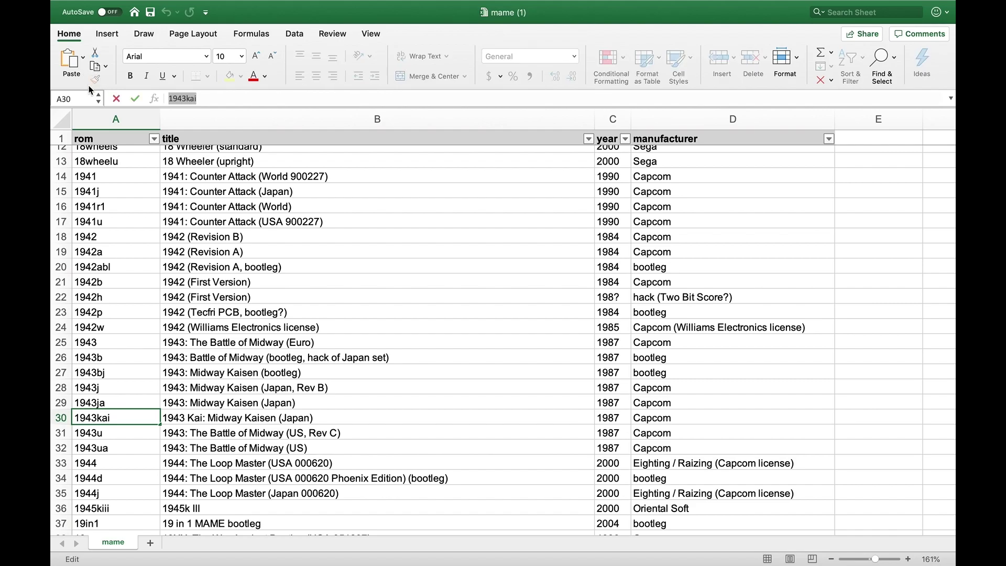
Switch back to Photoshop and start a quick PNG export of the logo with the file name 1943kai.png
{"action": "key", "text": "super+Tab"}
{"action": "key", "text": "super+Tab"}
{"action": "key", "text": "super+Tab"}
{"action": "key", "text": "super+Tab"}
{"action": "key", "text": "super+Tab"}
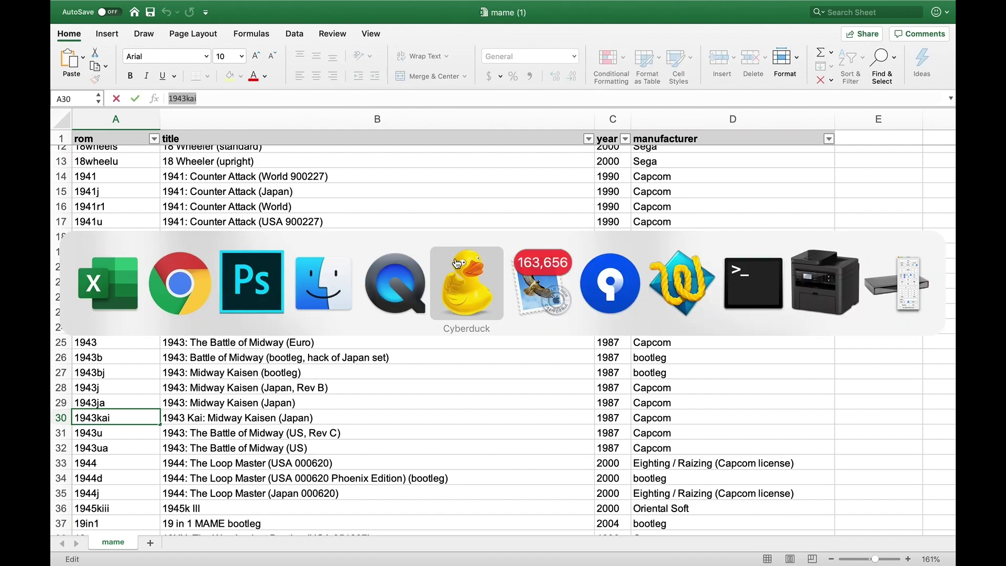
{"action": "key", "text": "super+Tab"}
{"action": "key", "text": "super+Tab"}
{"action": "key", "text": "super+Tab"}
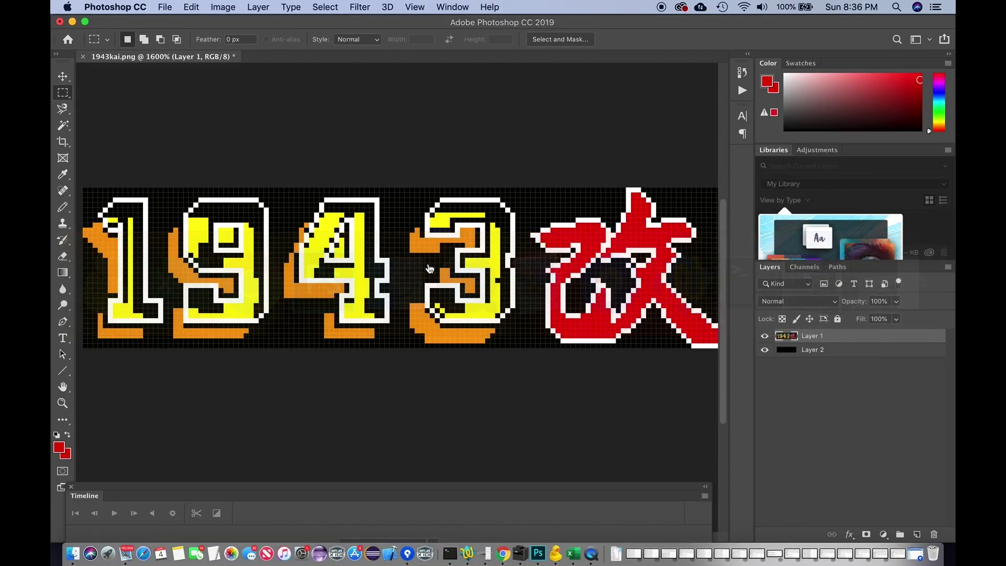
{"action": "left_click", "coordinate": [169, 7]}
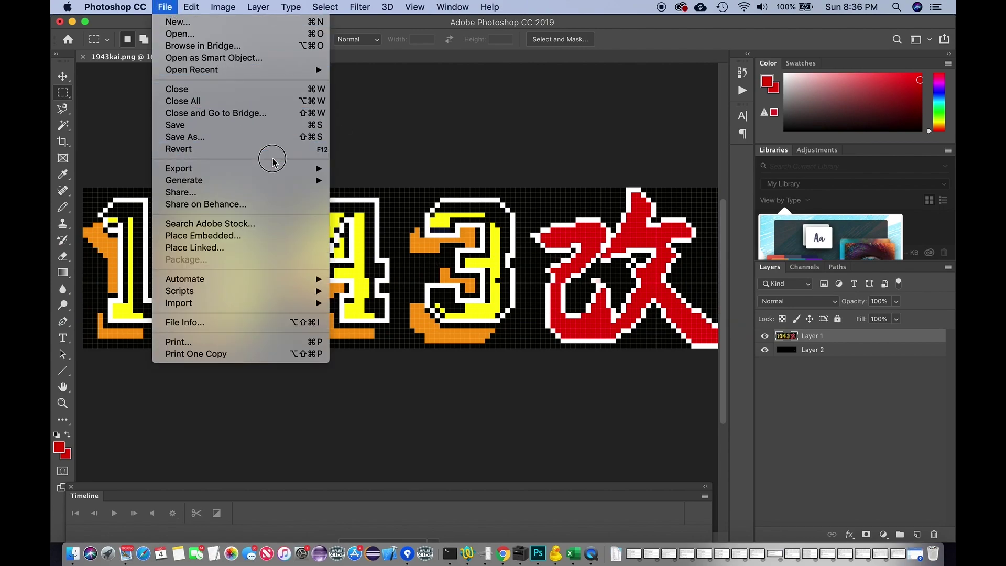
{"action": "mouse_move", "coordinate": [274, 168]}
{"action": "left_click", "coordinate": [356, 172]}
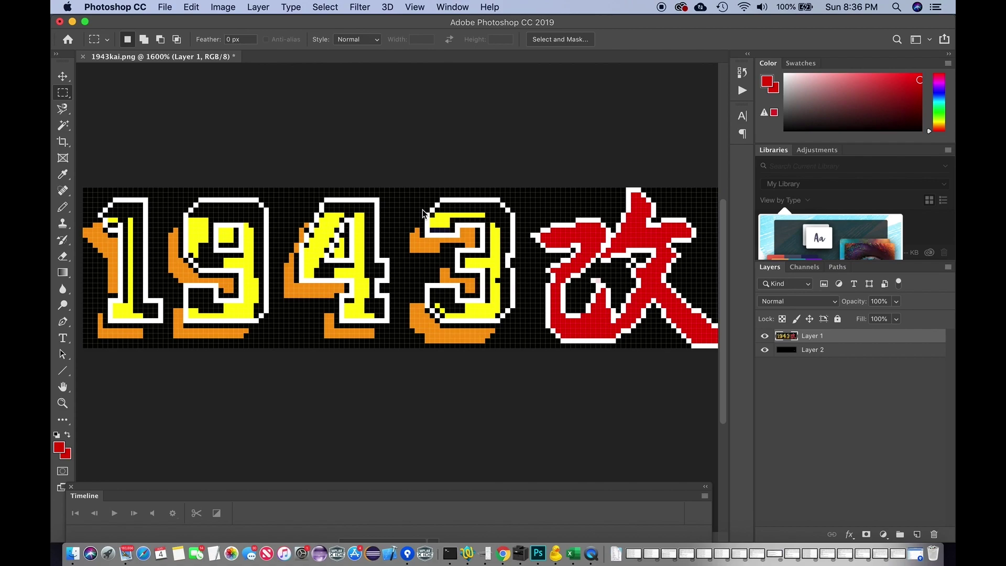
{"action": "key", "text": "Right"}
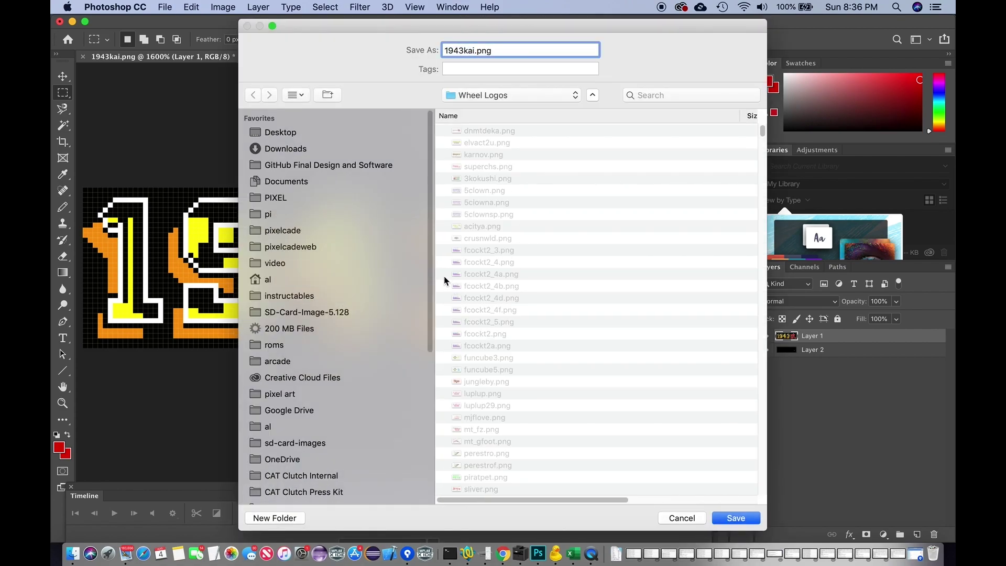
Save the exported 1943kai.png in the mame folder inside pixelcade, replacing the existing file
{"action": "left_click", "coordinate": [286, 233]}
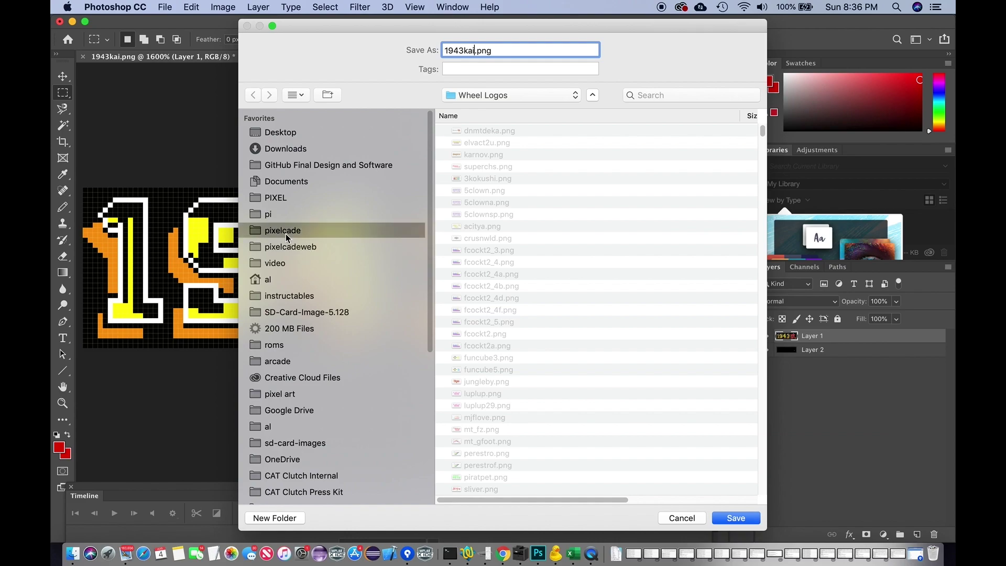
{"action": "scroll", "coordinate": [516, 415], "scroll_direction": "down", "scroll_amount": 10}
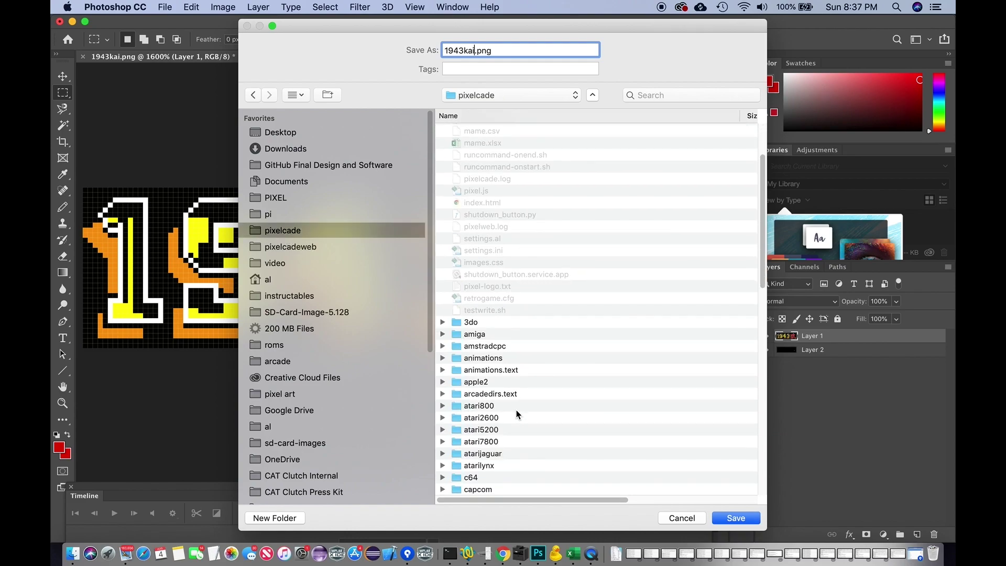
{"action": "scroll", "coordinate": [516, 415], "scroll_direction": "down", "scroll_amount": 5}
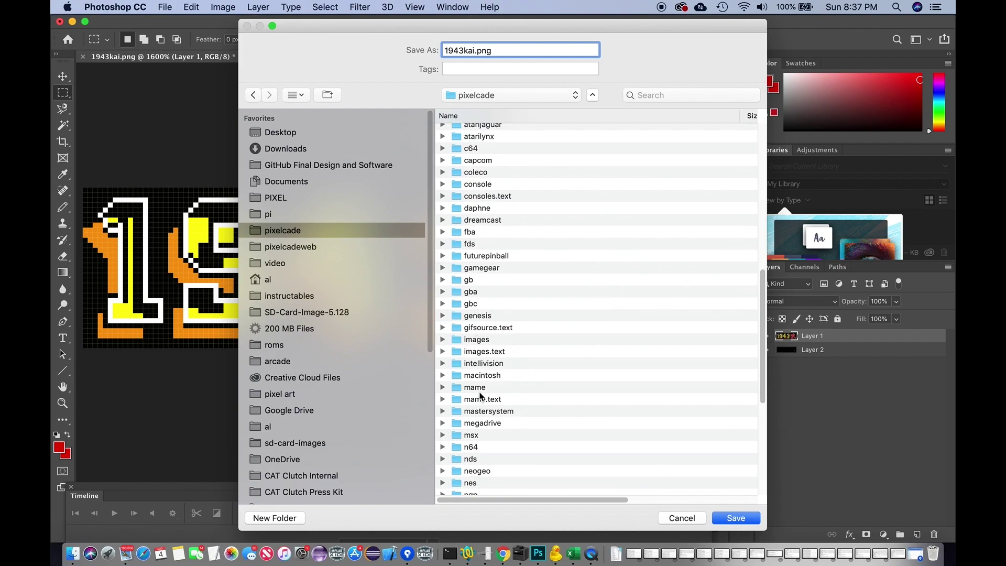
{"action": "left_click", "coordinate": [478, 389]}
{"action": "double_click", "coordinate": [478, 388]}
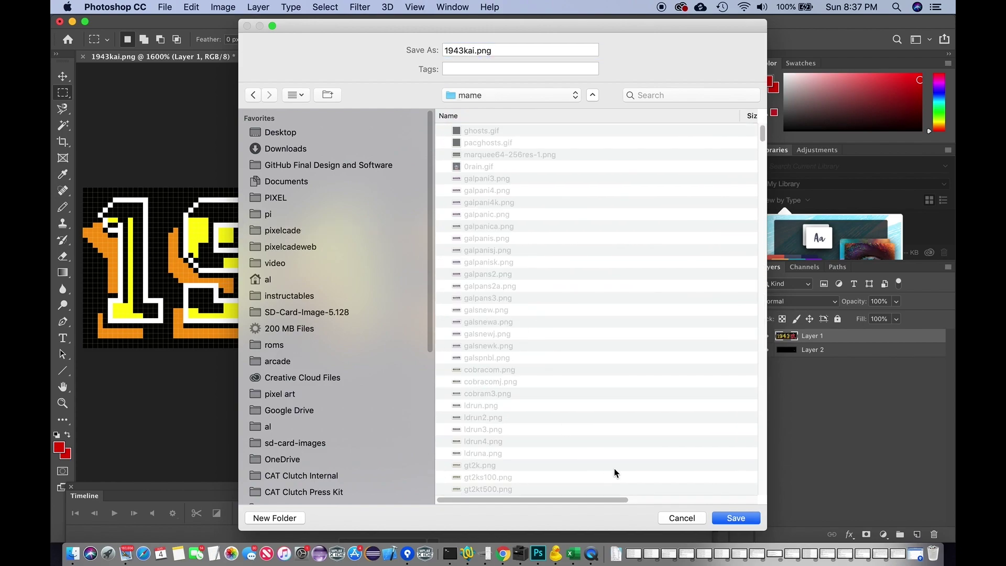
{"action": "left_click", "coordinate": [725, 522]}
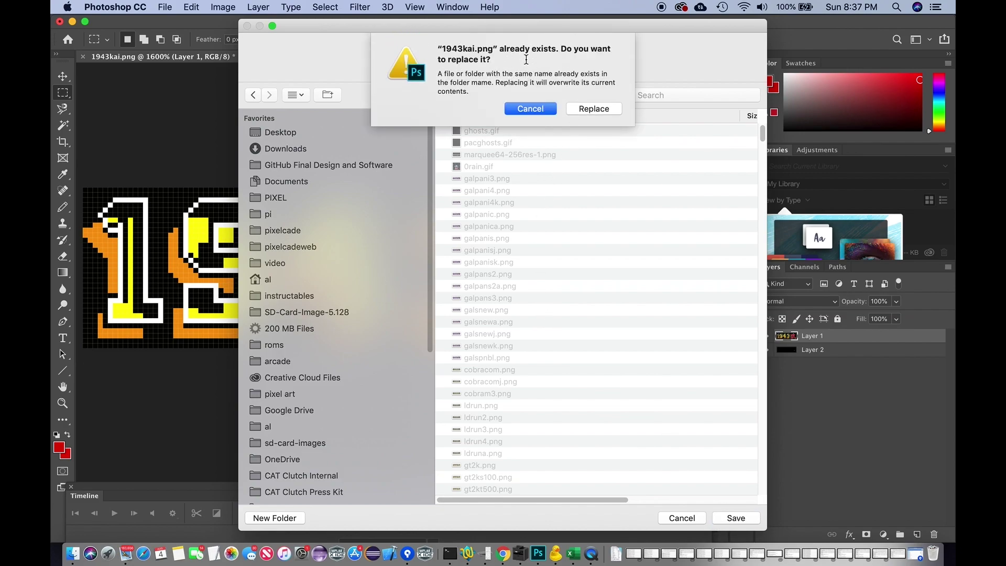
{"action": "left_click", "coordinate": [594, 108]}
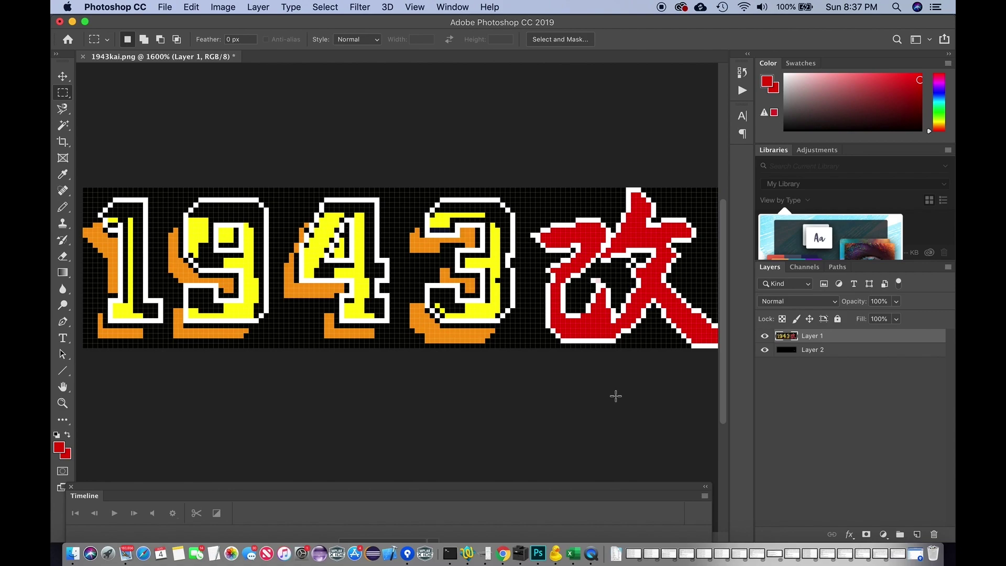